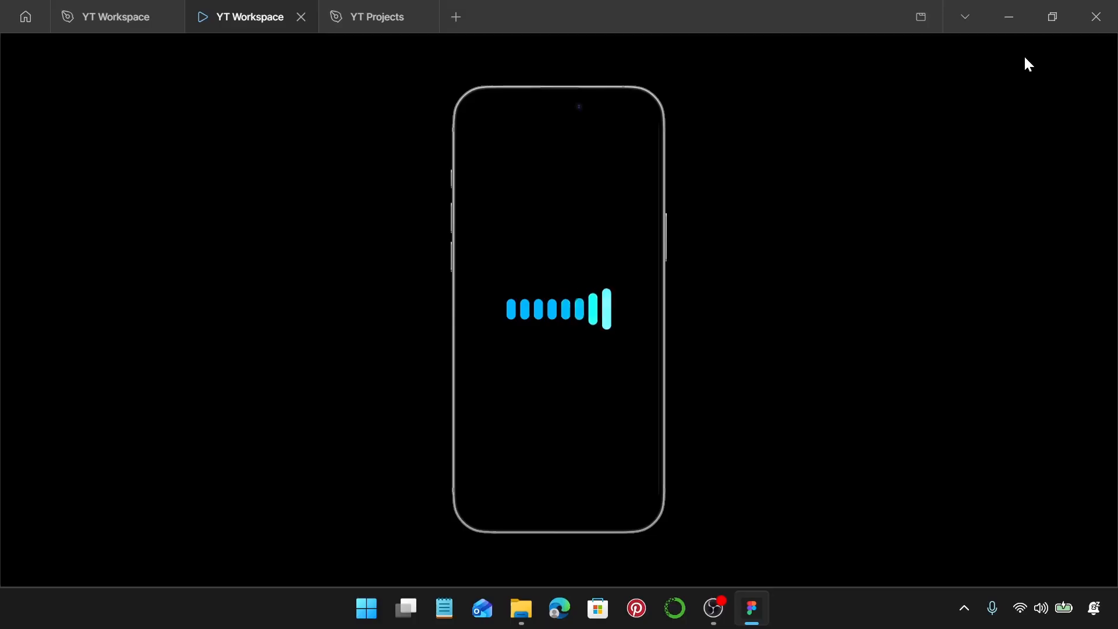
Close the prototype preview and add an iPhone 16 & 17 Pro Max frame to the empty page
key(ctrl+w)
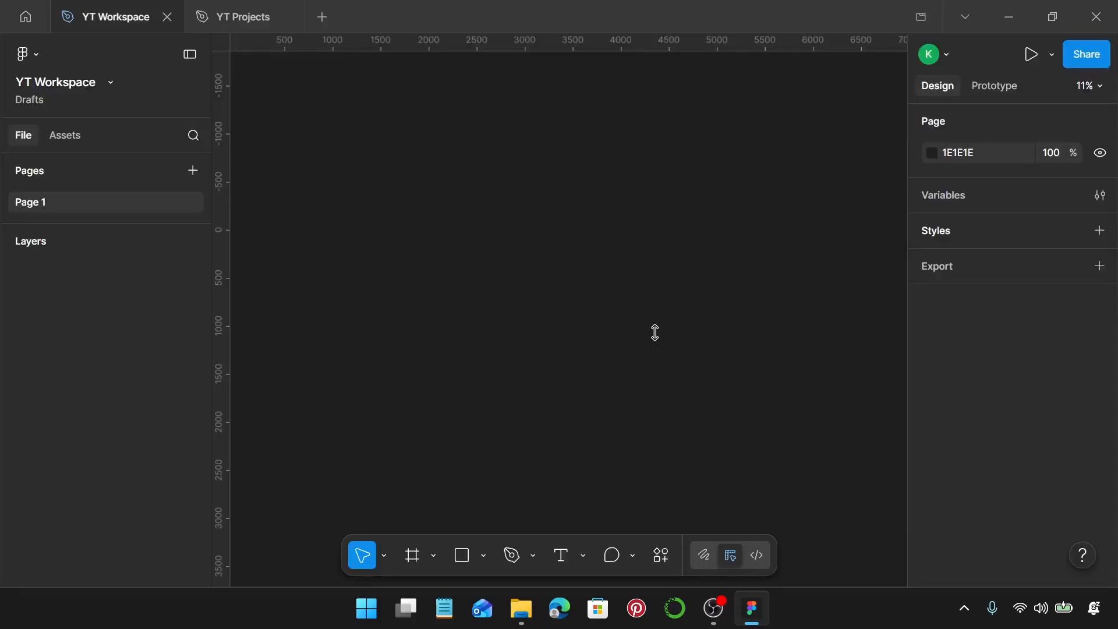
key(f)
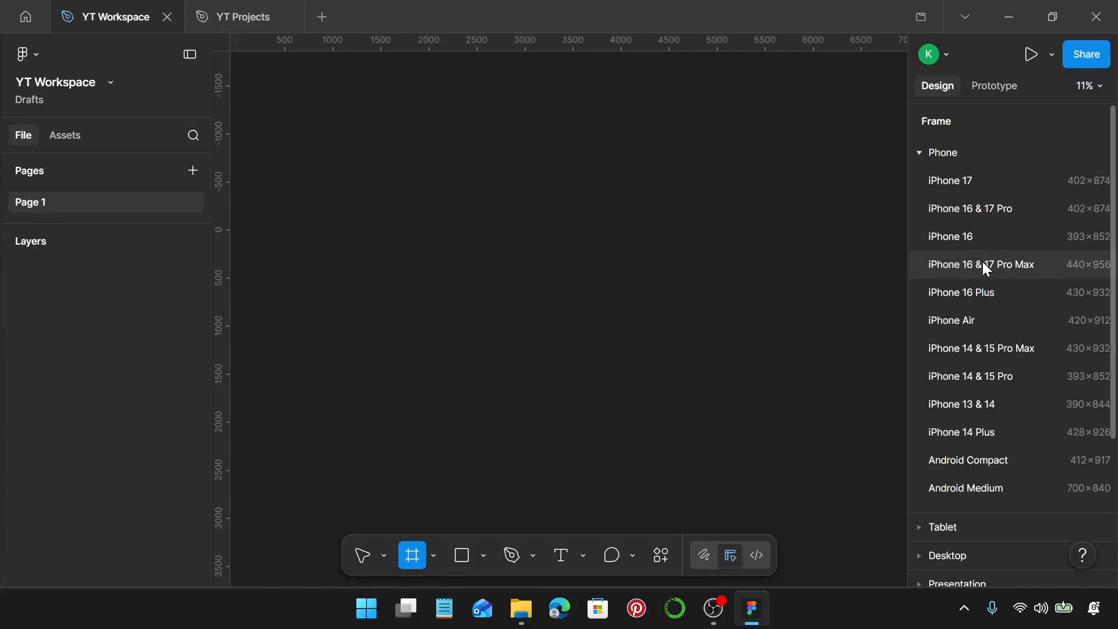
click(1027, 264)
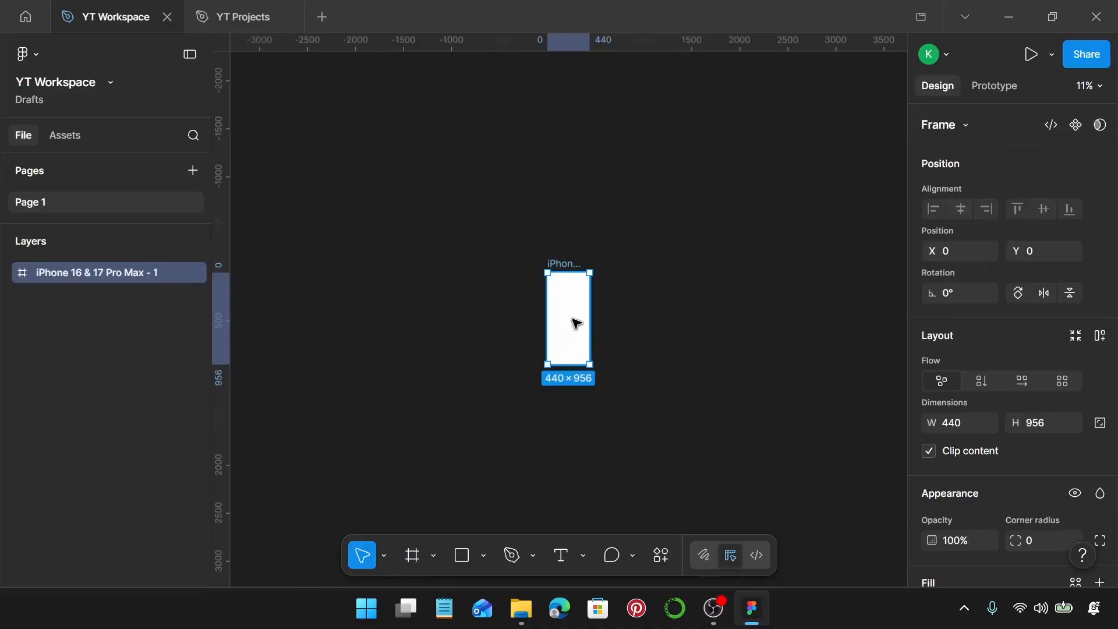
Change the phone frame's fill to black (000000) and deselect it
scroll(576, 324, up, 3)
scroll(958, 410, down, 4)
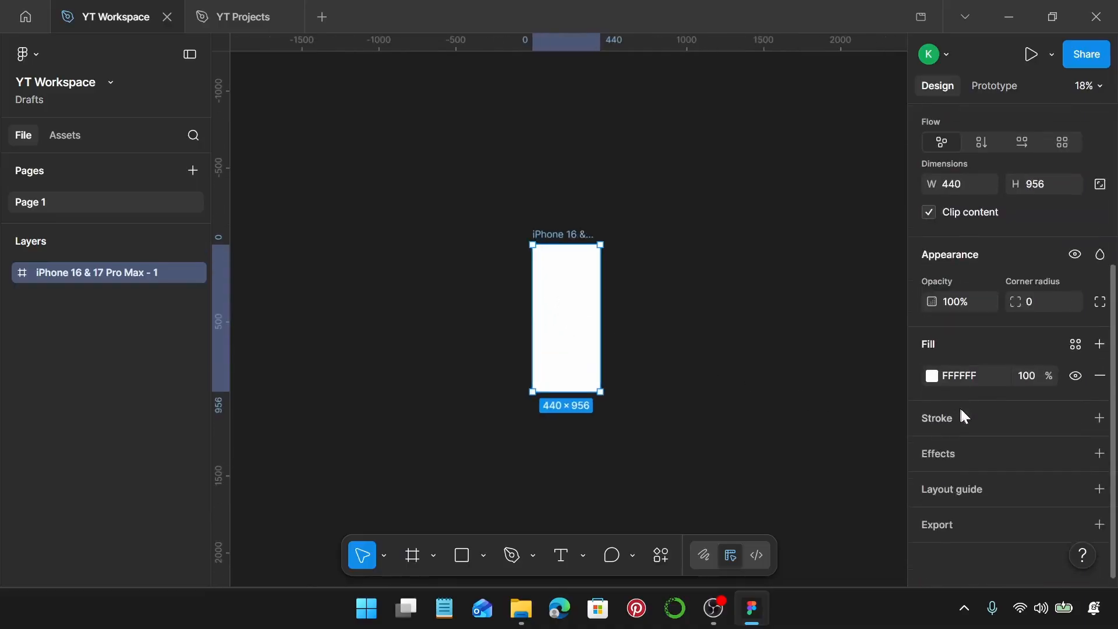
click(934, 375)
drag(833, 379, 679, 456)
scroll(599, 349, up, 2)
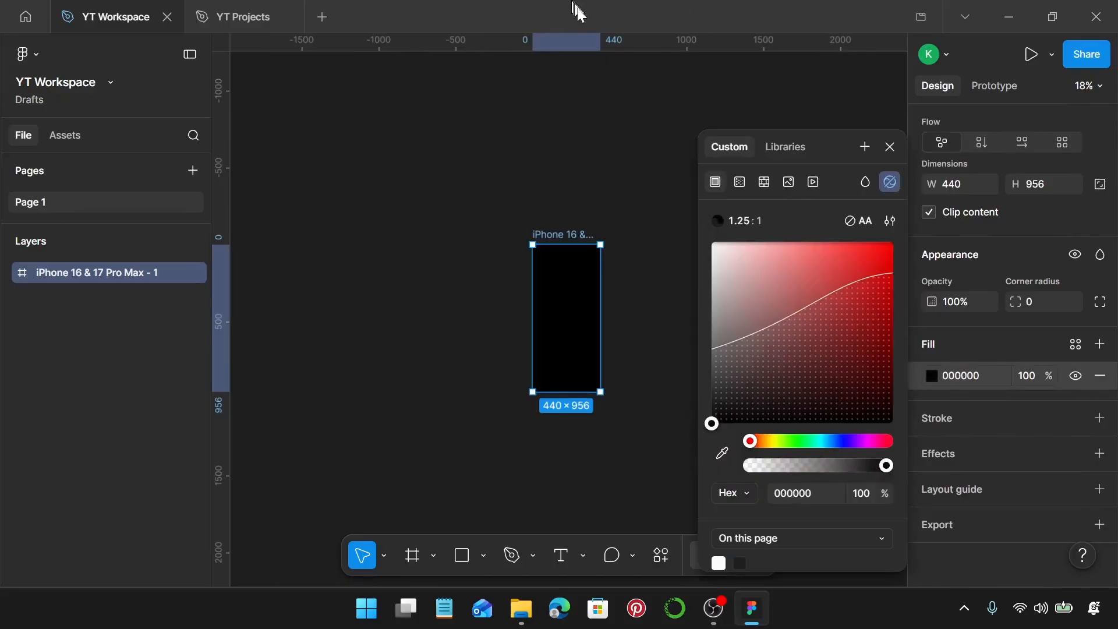
scroll(600, 349, up, 5)
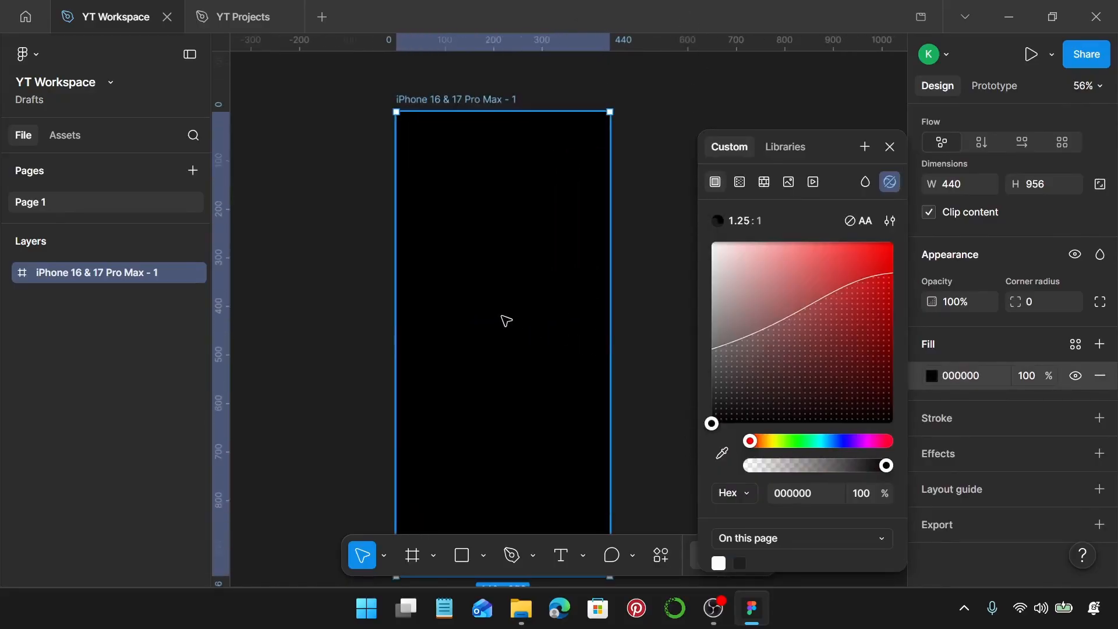
key(Escape)
key(Escape)
scroll(475, 323, down, 1)
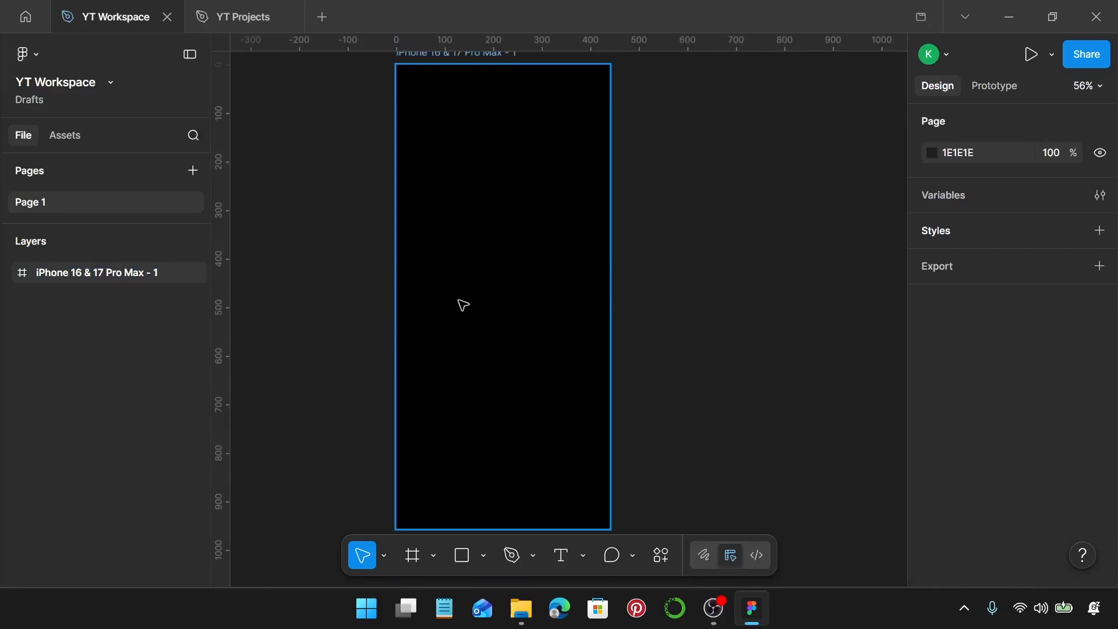
Draw a narrow vertical rectangle inside the phone frame and set its size to 20 wide by 45 high
click(463, 305)
key(r)
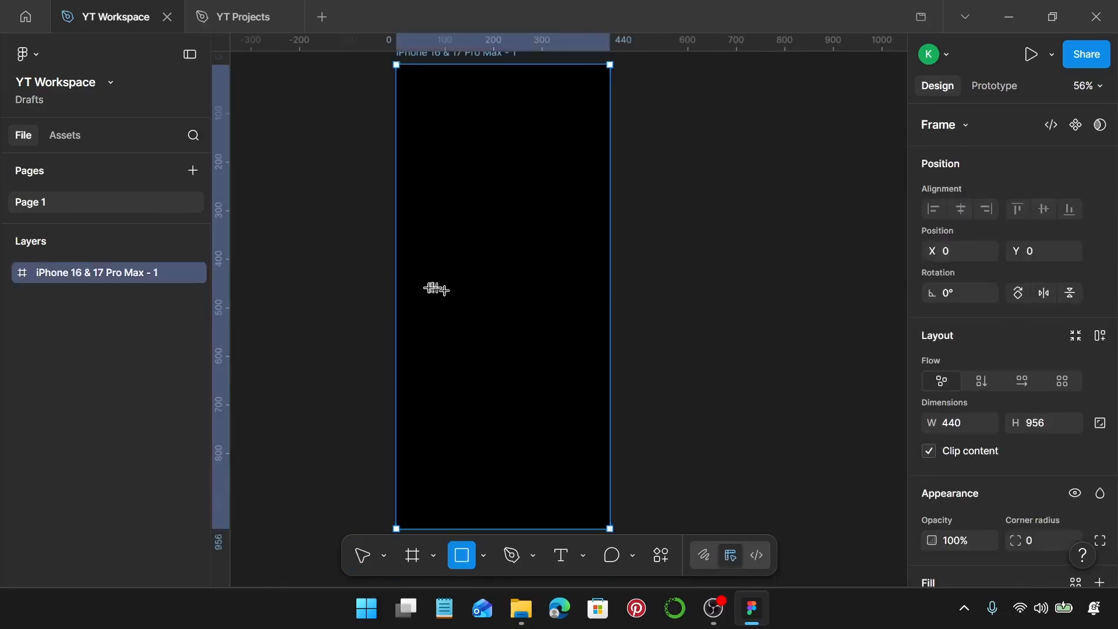
scroll(429, 285, up, 5)
drag(437, 278, 454, 342)
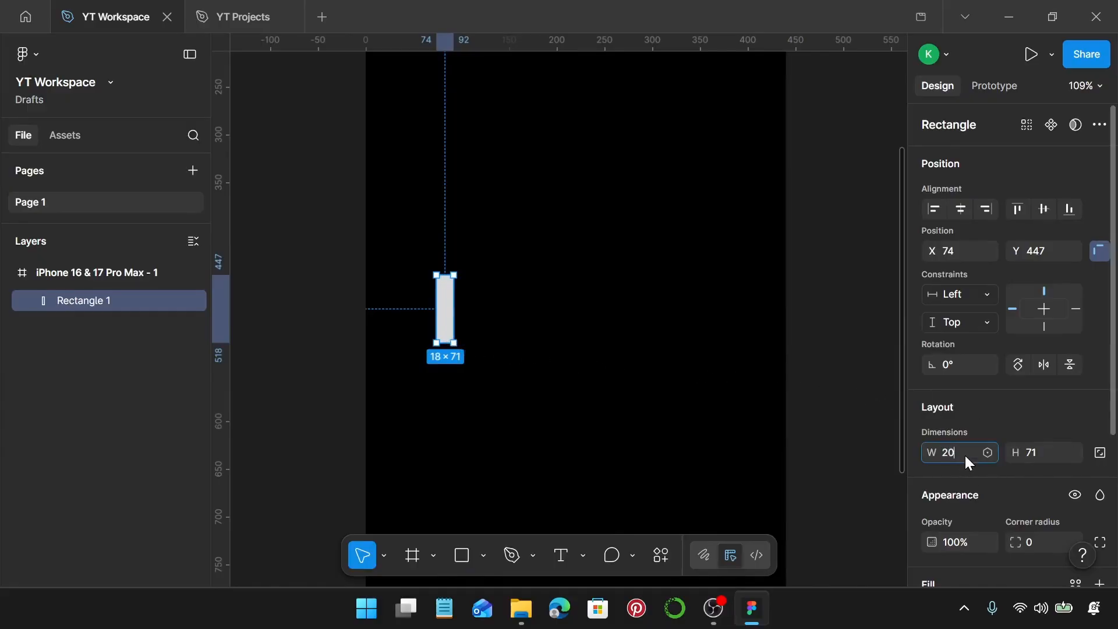
key(Return)
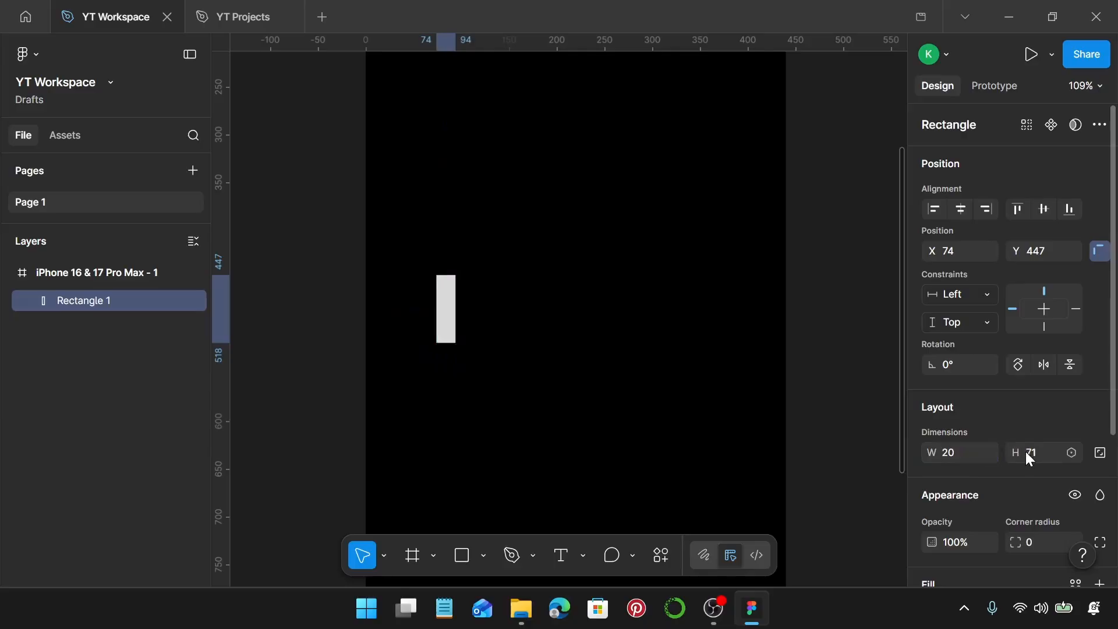
click(1028, 453)
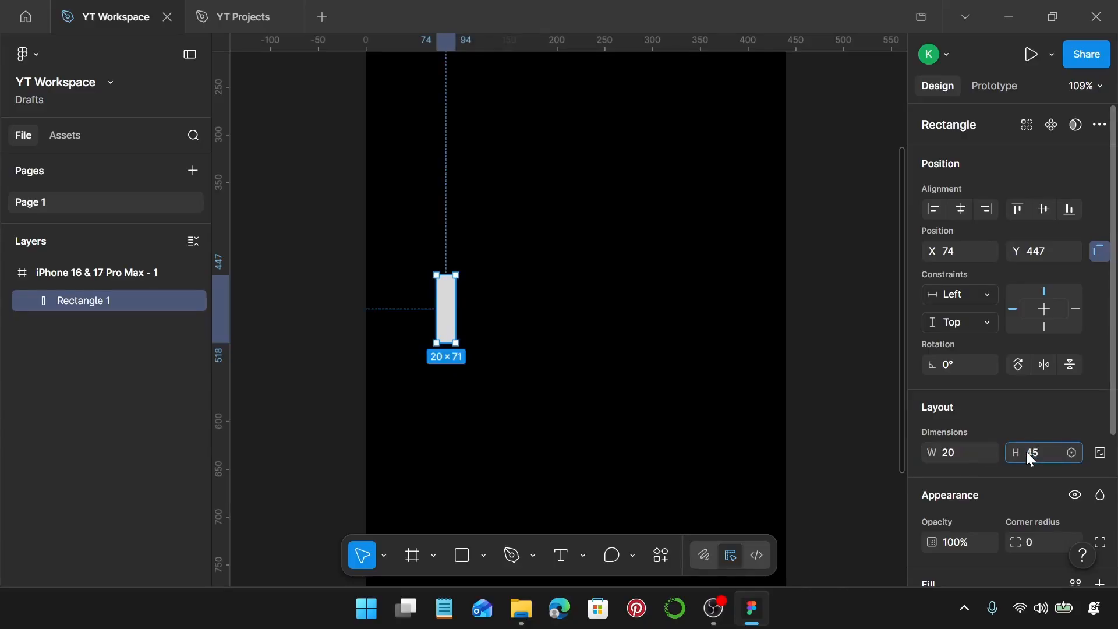
key(Return)
Round the rectangle's corners to a radius of 10 so it becomes a pill shape
scroll(441, 286, up, 8)
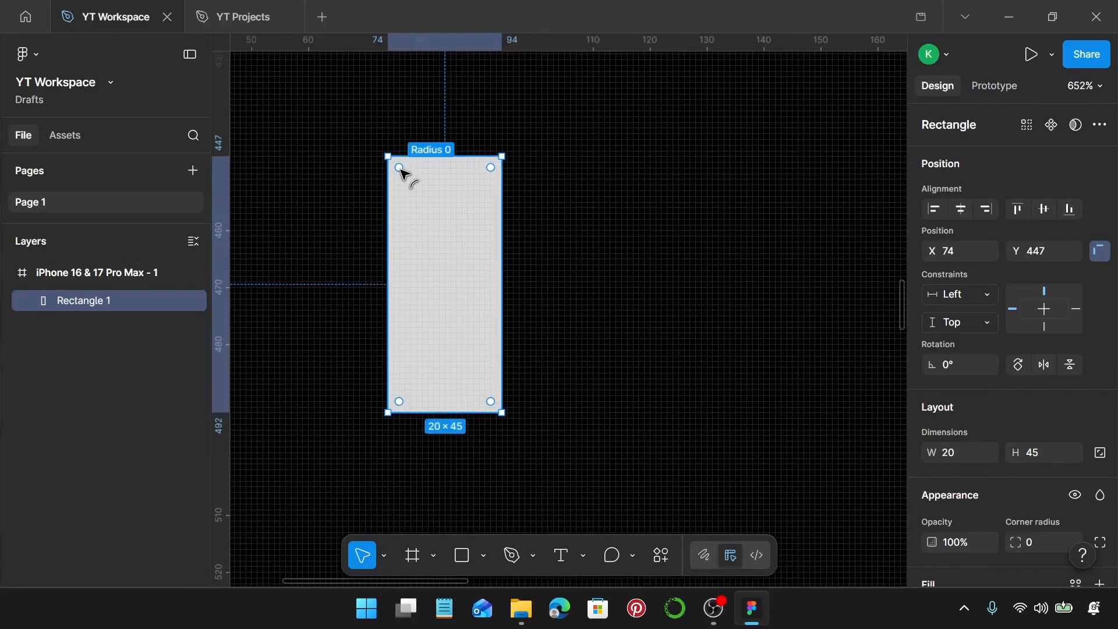
drag(400, 168, 459, 209)
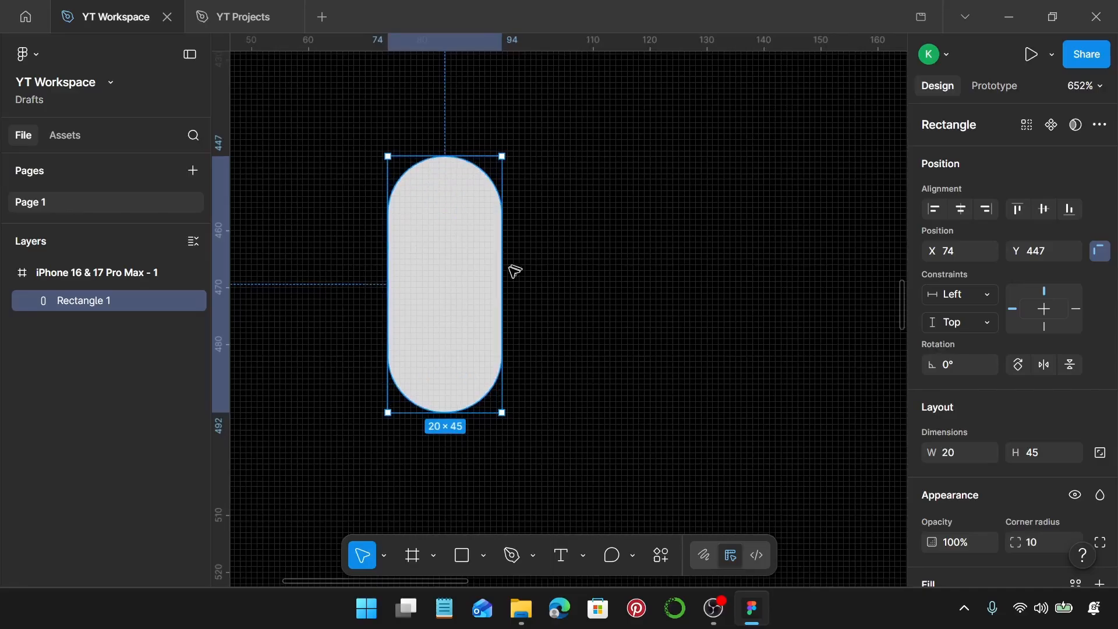
ctrl+scroll(501, 254, down, 5)
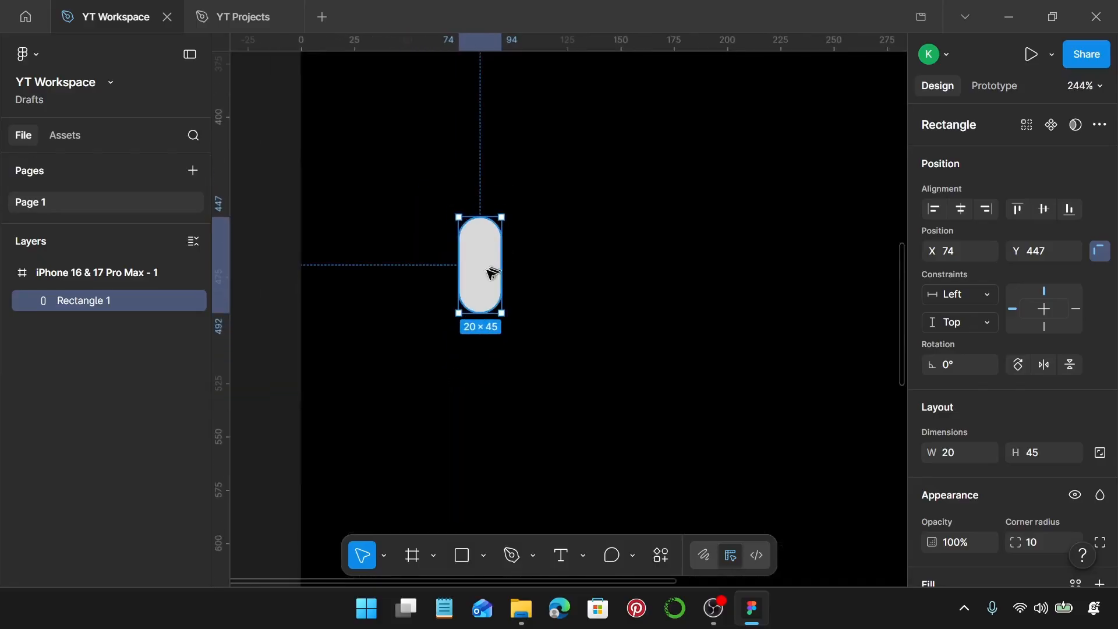
Set the pill-shaped bar's fill colour to 00B8FF
scroll(1021, 386, down, 3)
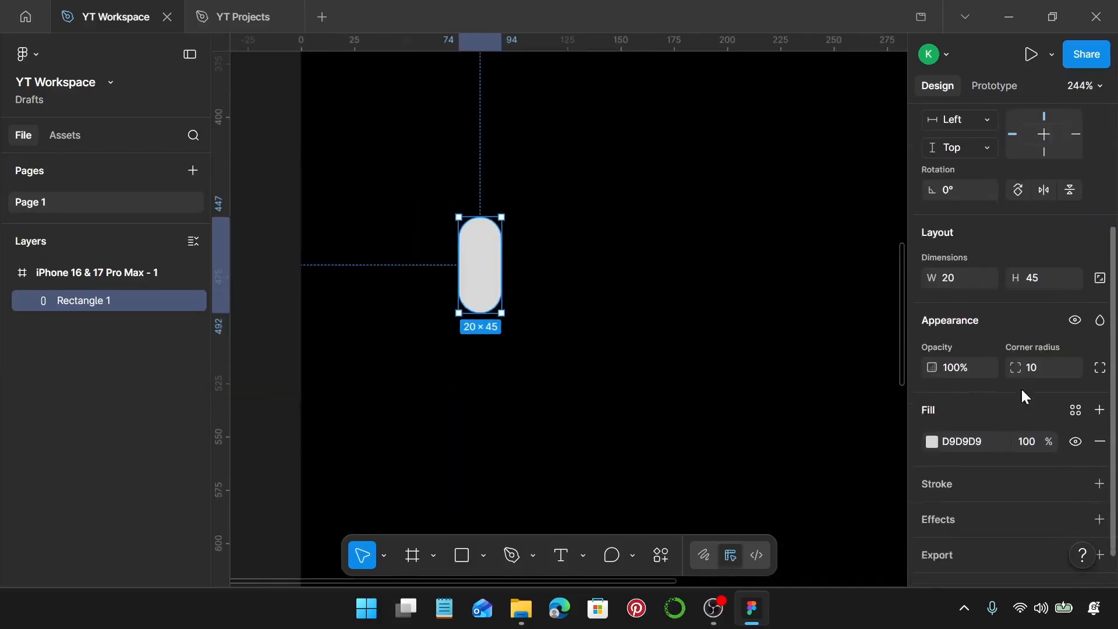
click(966, 436)
scroll(967, 437, down, 2)
text(00)
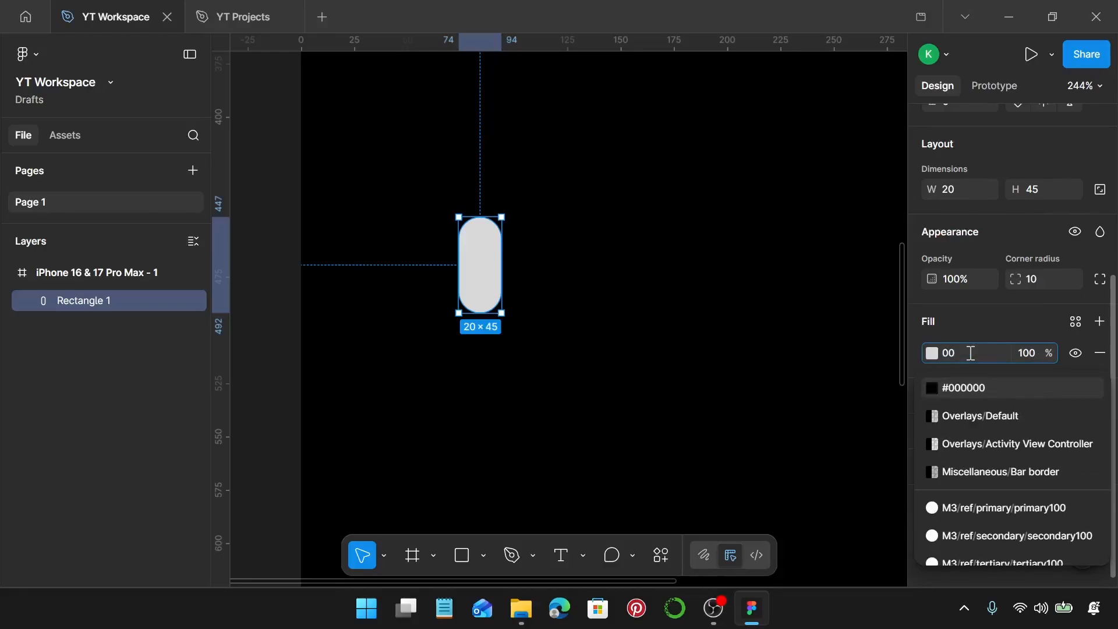
text(b8)
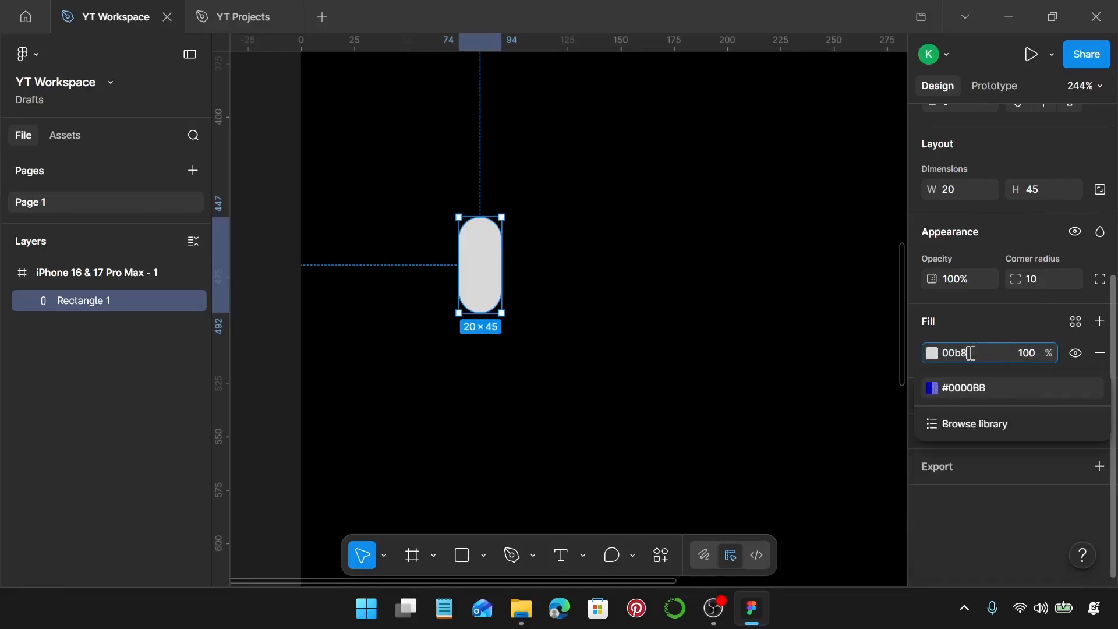
text(ff)
click(966, 386)
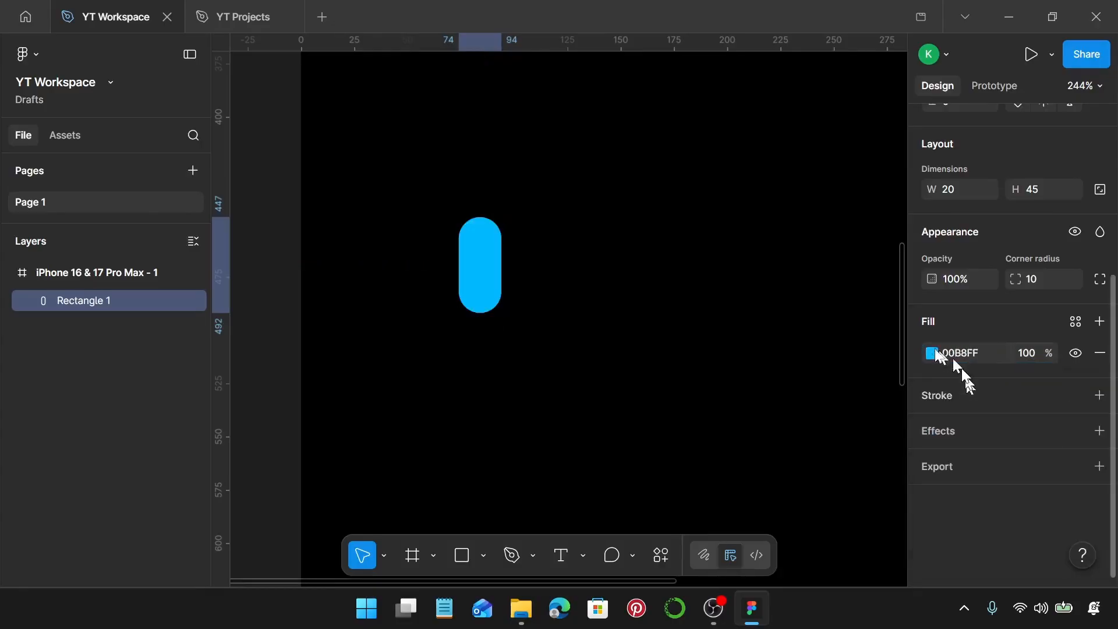
Duplicate the blue bar horizontally into a row of eight bars about 8 apart
drag(487, 273, 850, 266)
key(alt)
scroll(809, 269, right, 3)
click(307, 139)
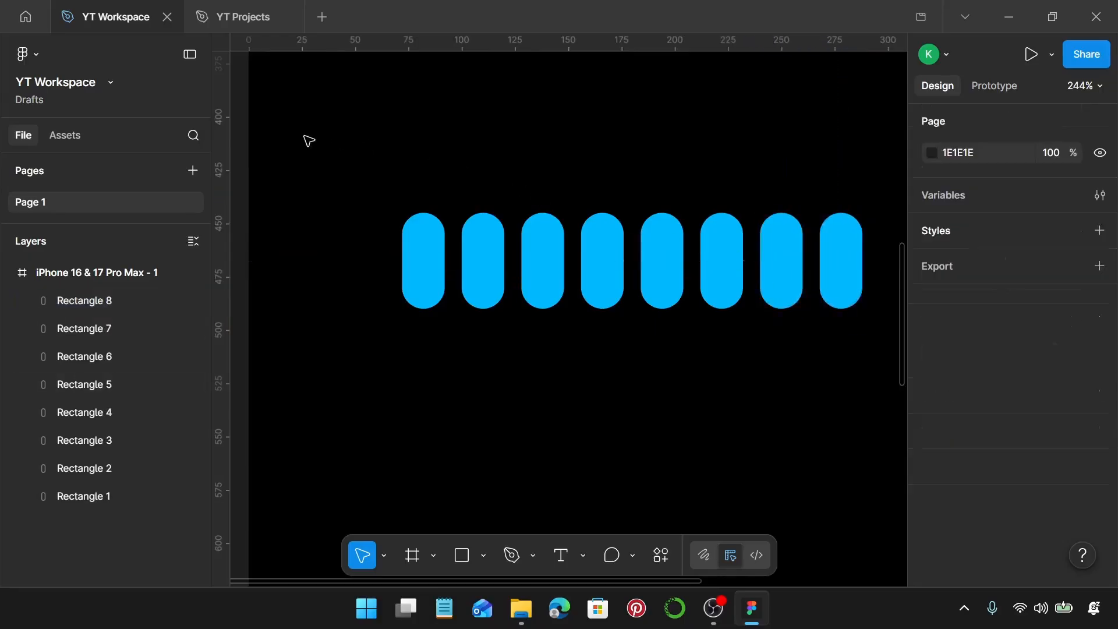
Set the spacing between all eight bars to 10 and centre the row in the phone frame
drag(346, 162, 879, 393)
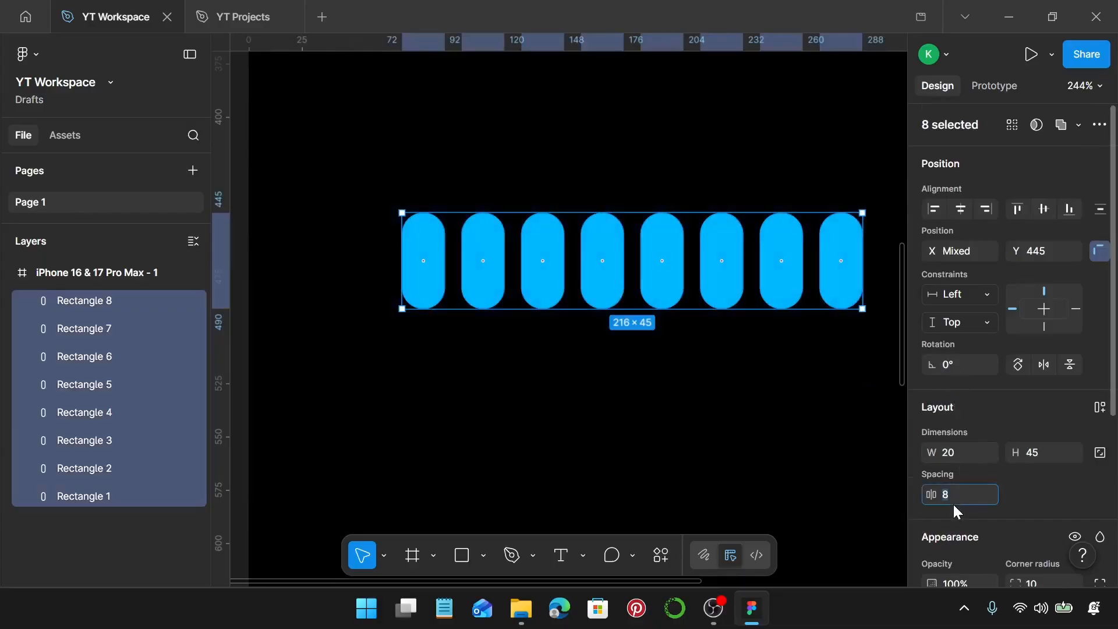
key(Return)
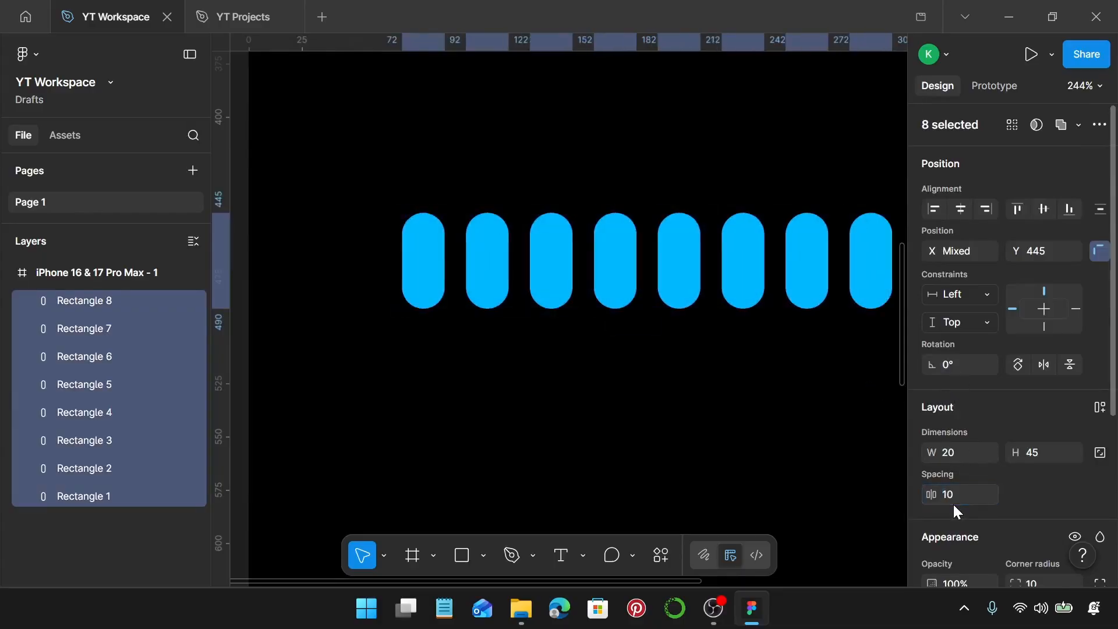
scroll(725, 394, down, 5)
scroll(725, 394, down, 3)
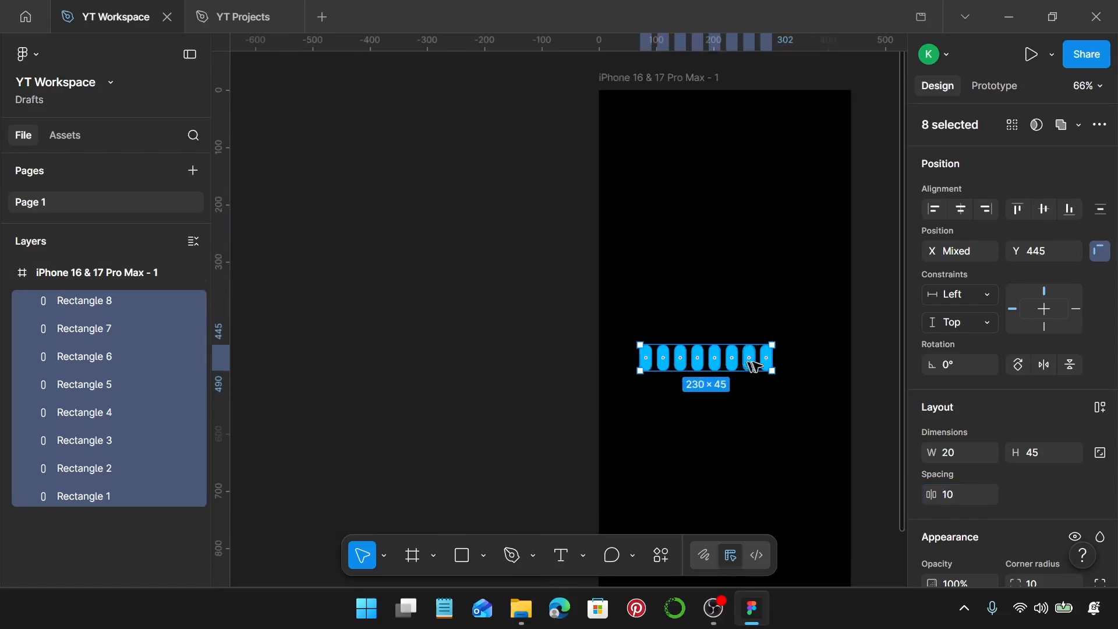
mouse_move(754, 361)
mouse_down()
mouse_move(761, 352)
mouse_move(771, 370)
mouse_up()
scroll(735, 369, up, 5)
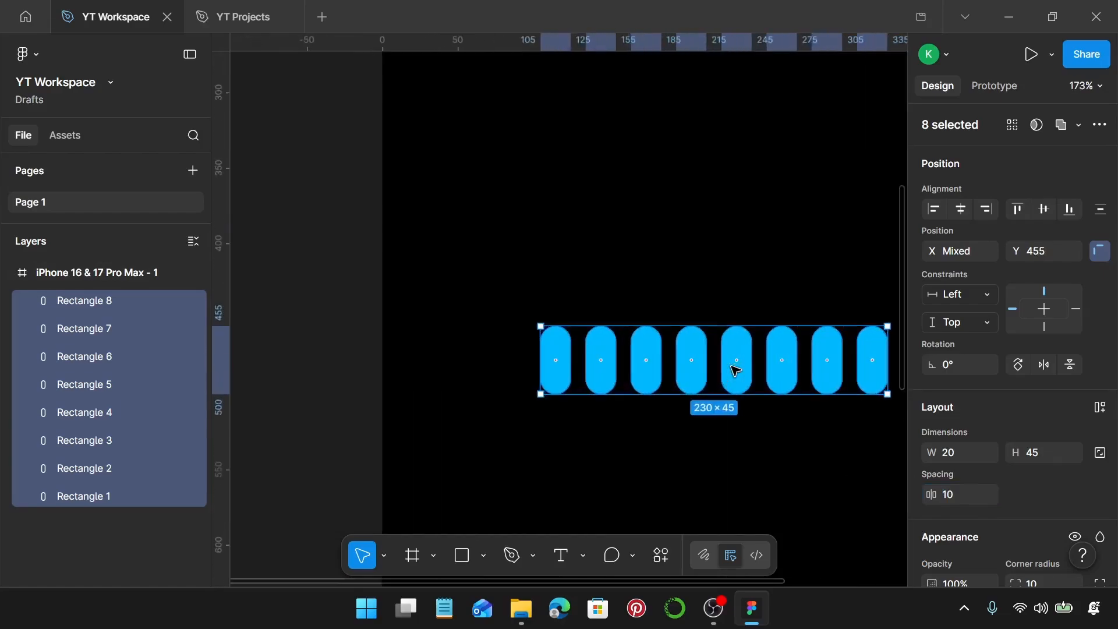
scroll(735, 369, down, 3)
scroll(735, 368, down, 3)
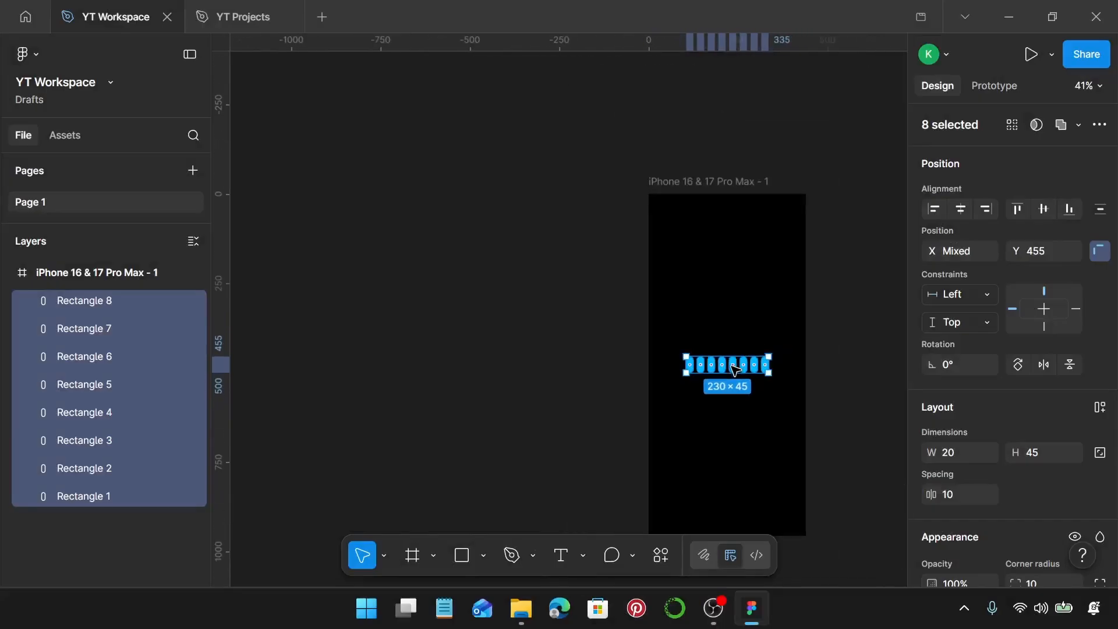
scroll(733, 367, down, 2)
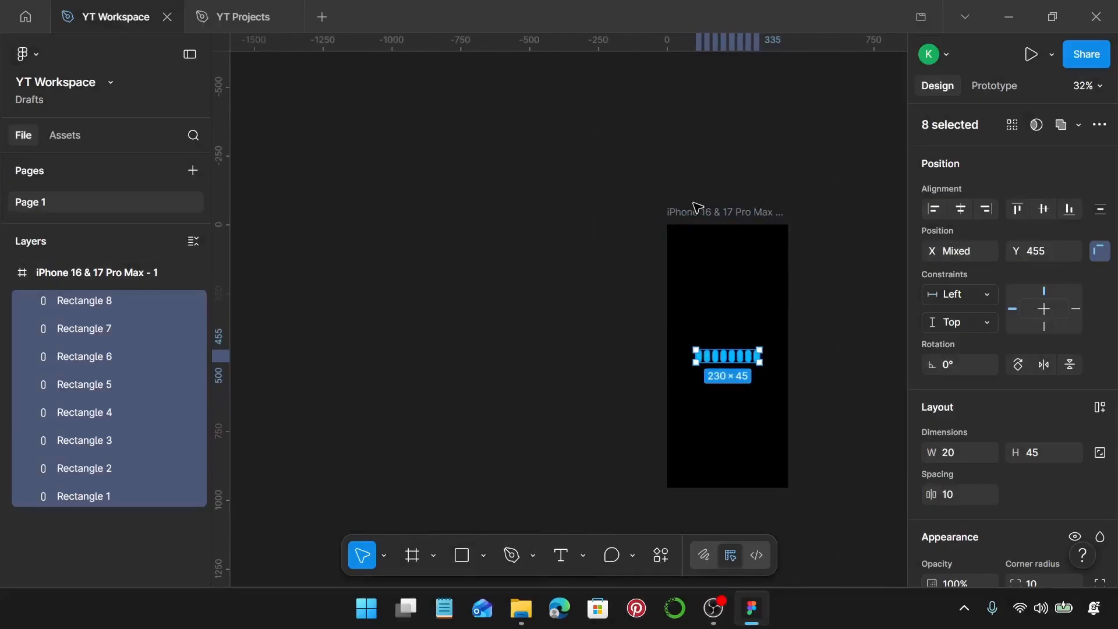
Duplicate the phone frame with its bars and place the copy beside the original at X 488, Y 0
click(694, 206)
click(697, 213)
scroll(694, 216, right, 4)
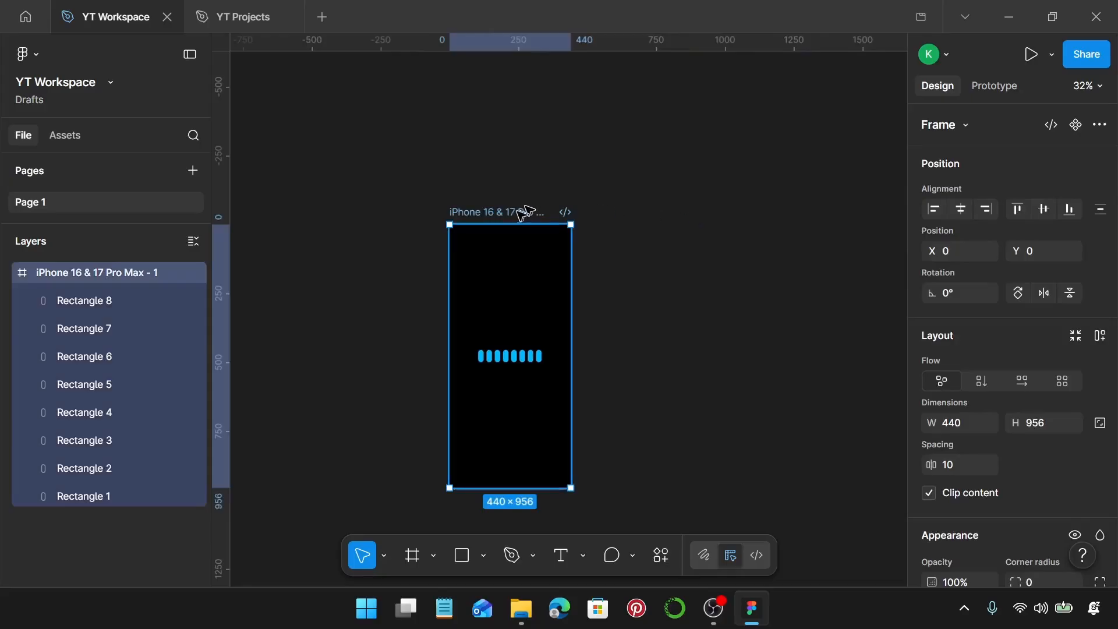
drag(521, 215, 650, 227)
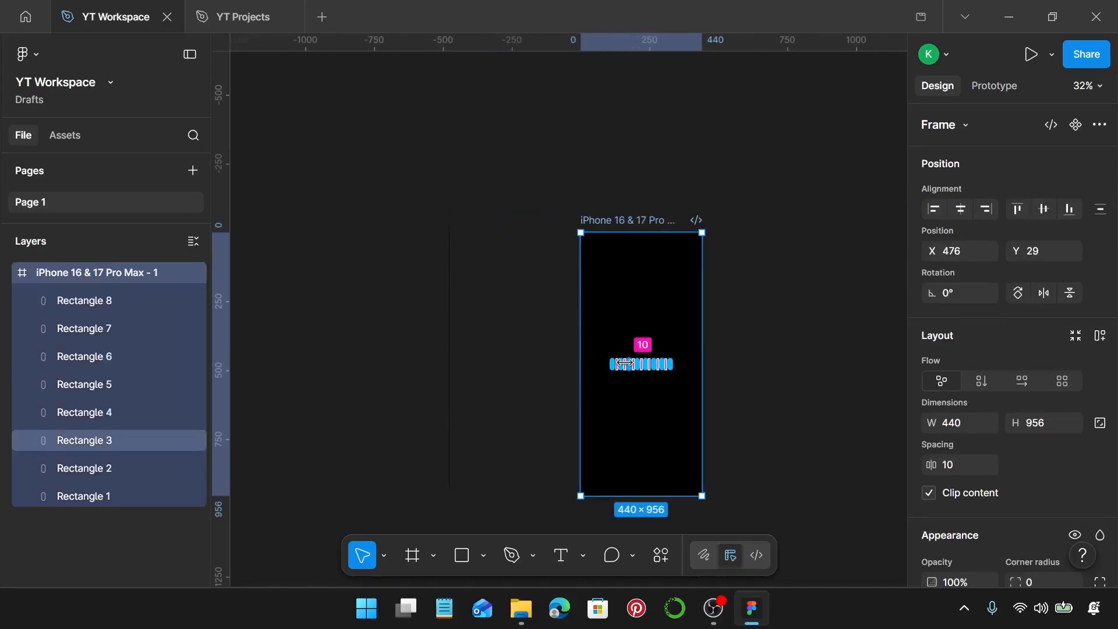
key(ctrl+z)
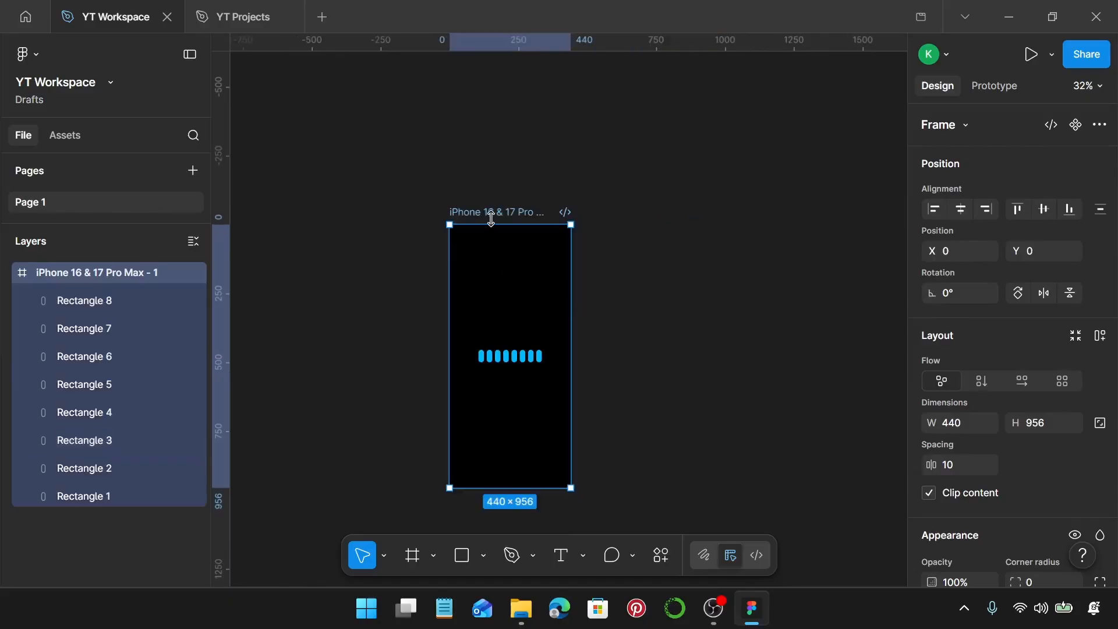
drag(491, 218, 624, 221)
In the copied frame, stretch the first bar equally at both ends to a height of 65
scroll(662, 387, up, 10)
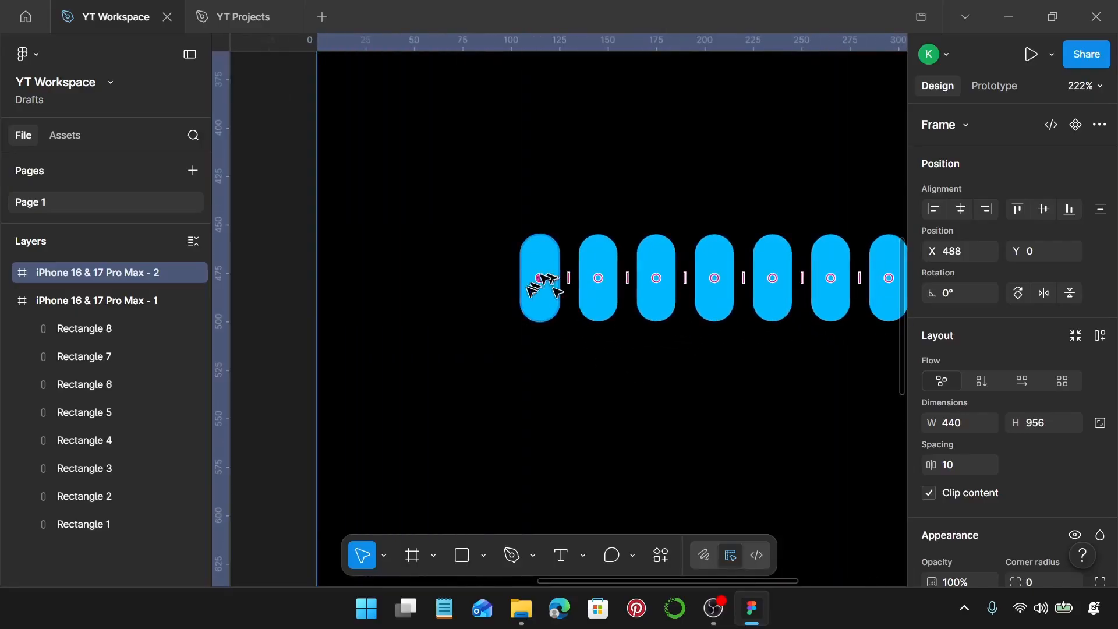
click(544, 287)
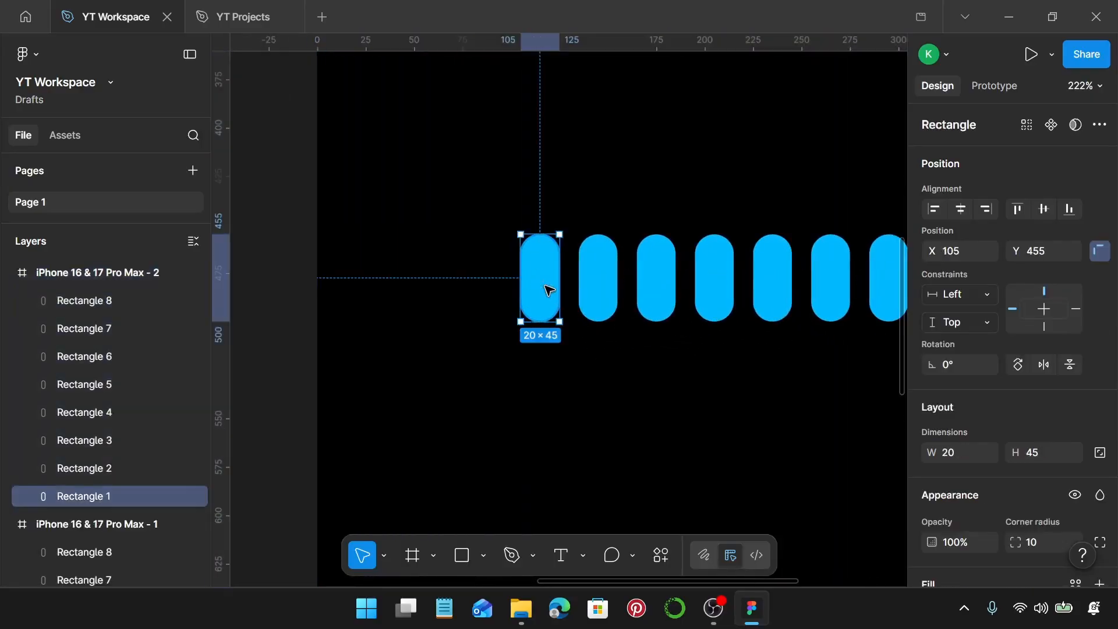
drag(548, 321, 549, 341)
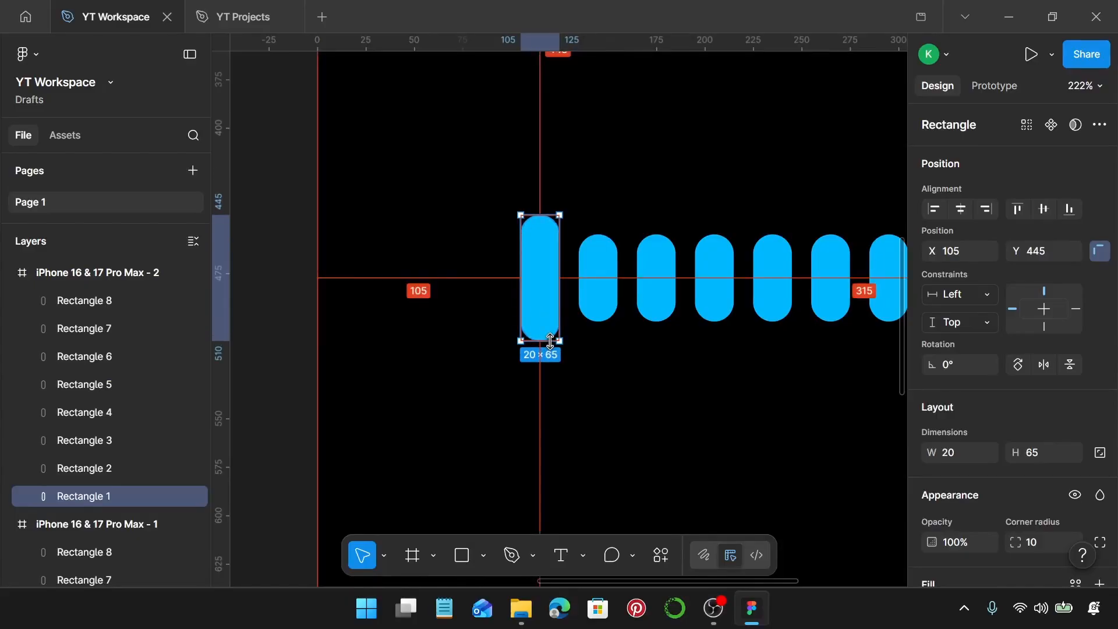
Set the fill of the first bar in the second phone frame to 00FFF9
scroll(955, 507, down, 2)
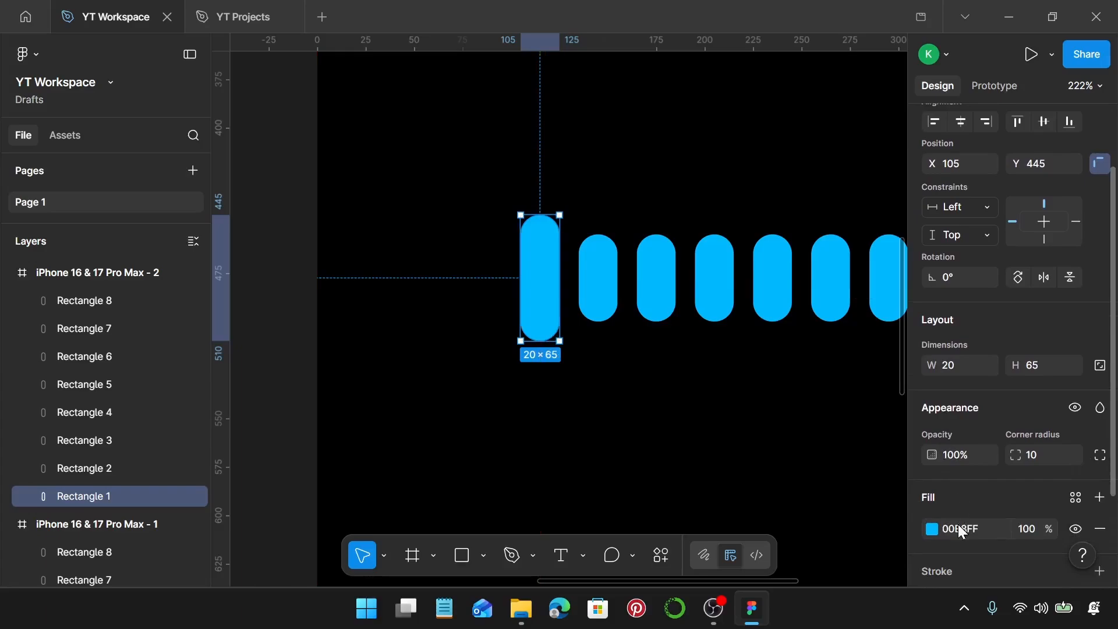
click(955, 528)
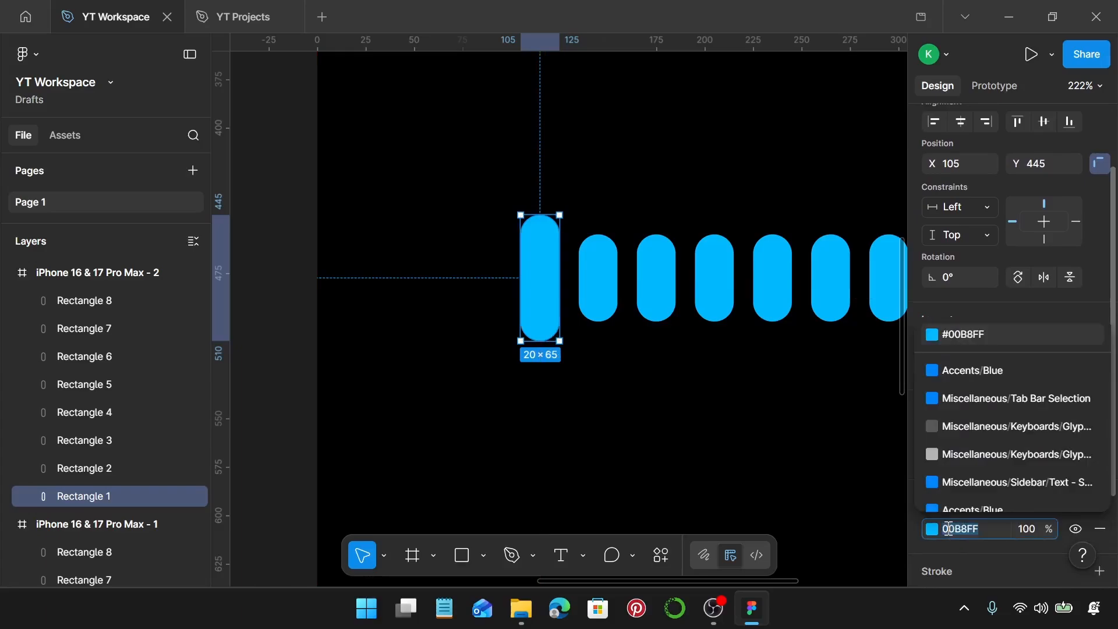
text(00fff)
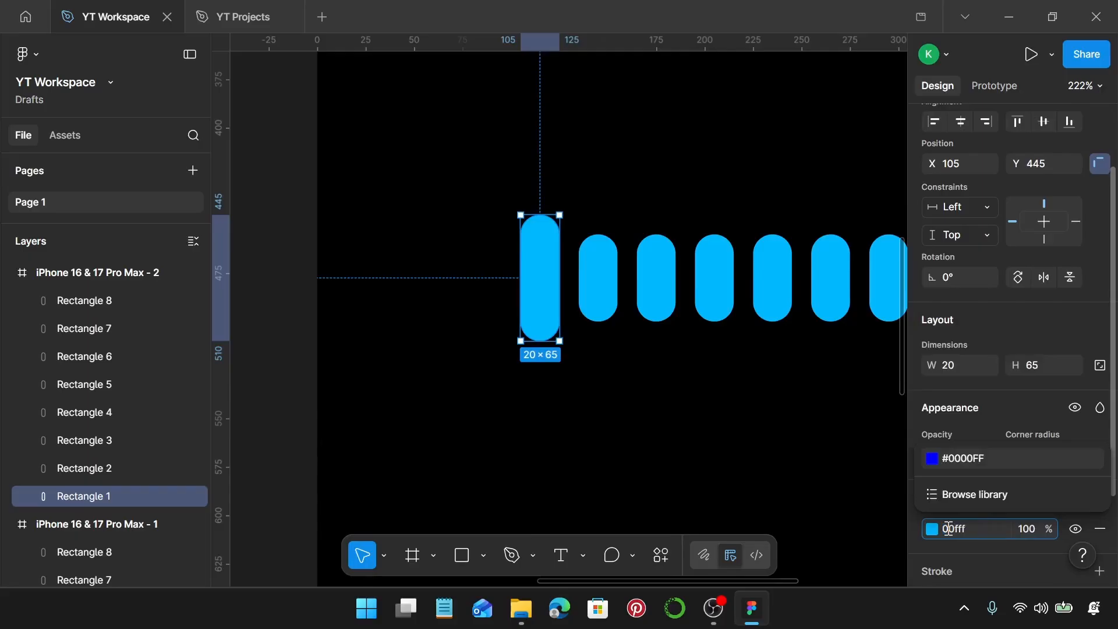
text(9)
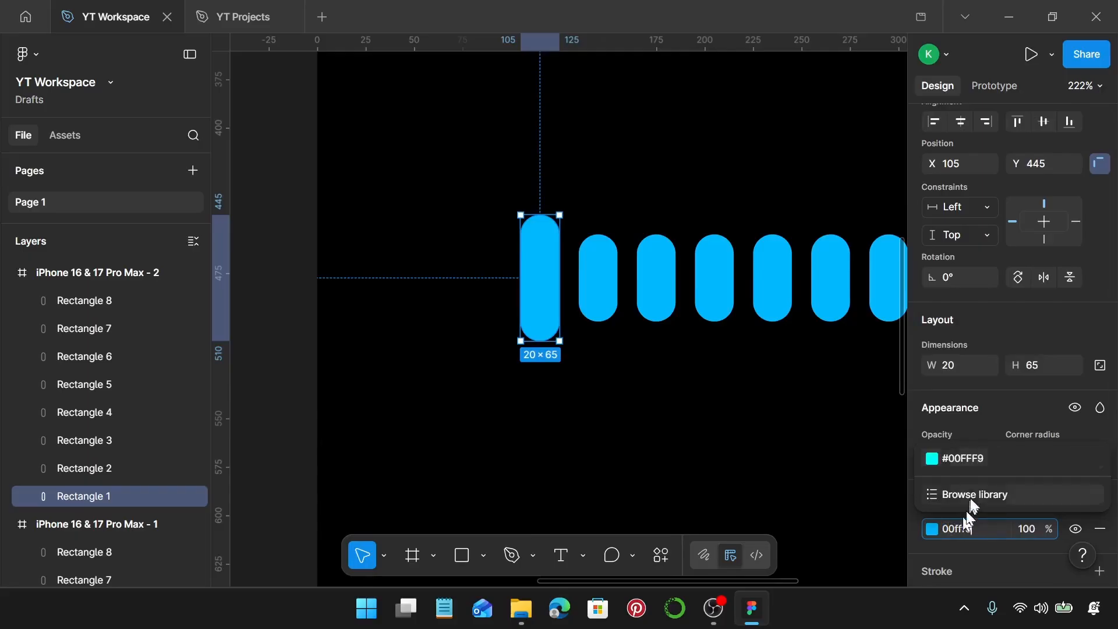
click(980, 460)
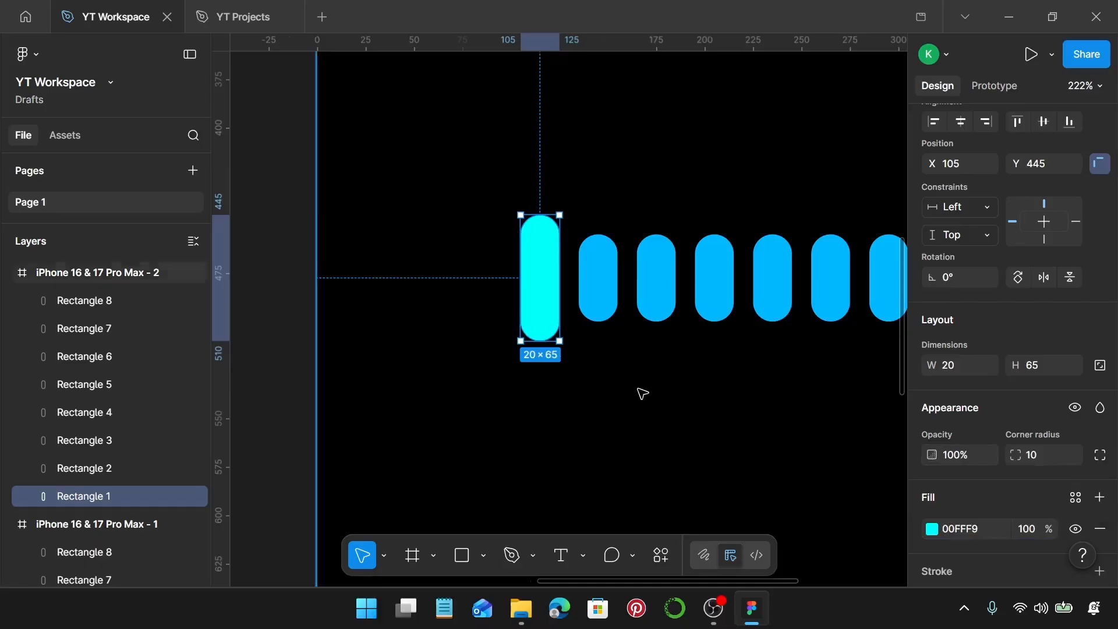
Duplicate the second phone frame with its bars and place the copy beside it at X 976, Y 0
scroll(641, 393, down, 10)
scroll(642, 393, down, 4)
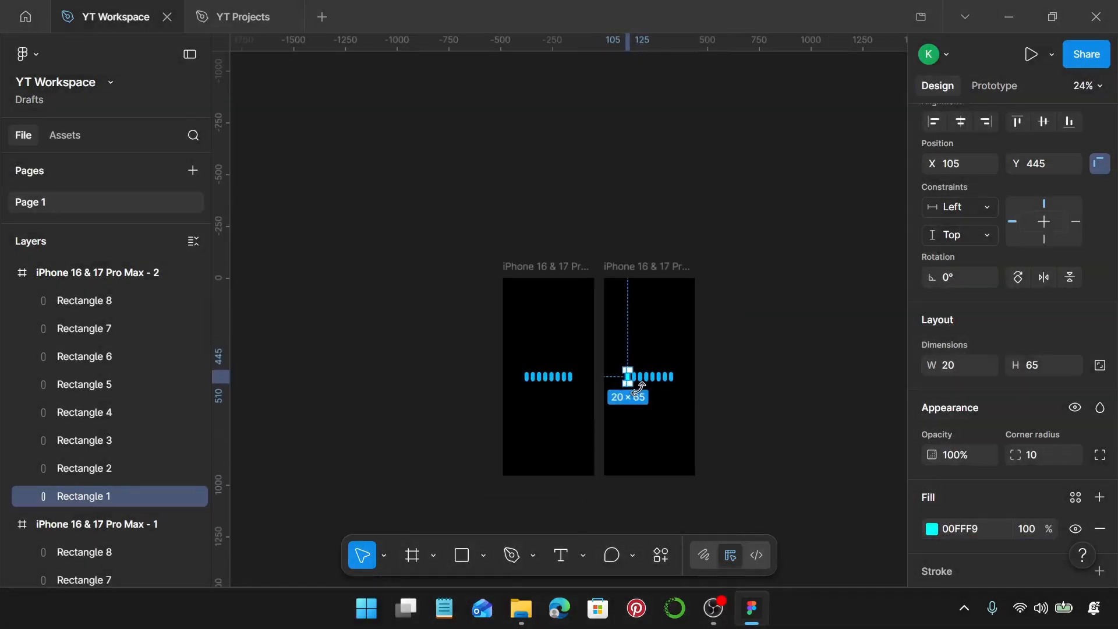
click(633, 249)
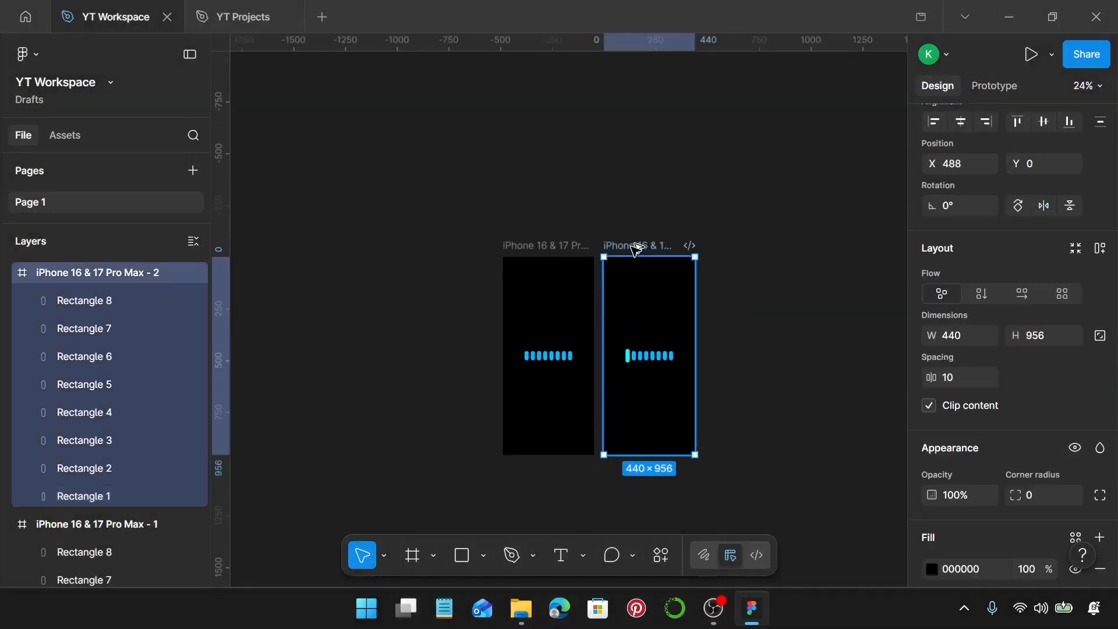
drag(637, 248, 740, 250)
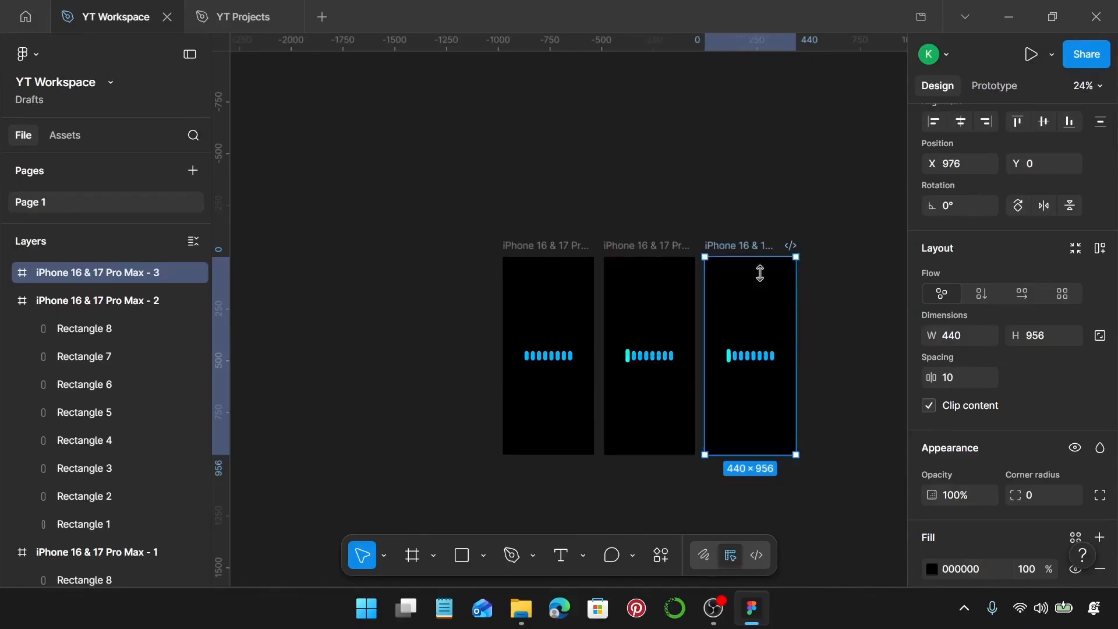
In the third frame, stretch the second bar equally at both ends to a height of 65 and fill it with the first bar's 00FFF9
scroll(757, 374, up, 12)
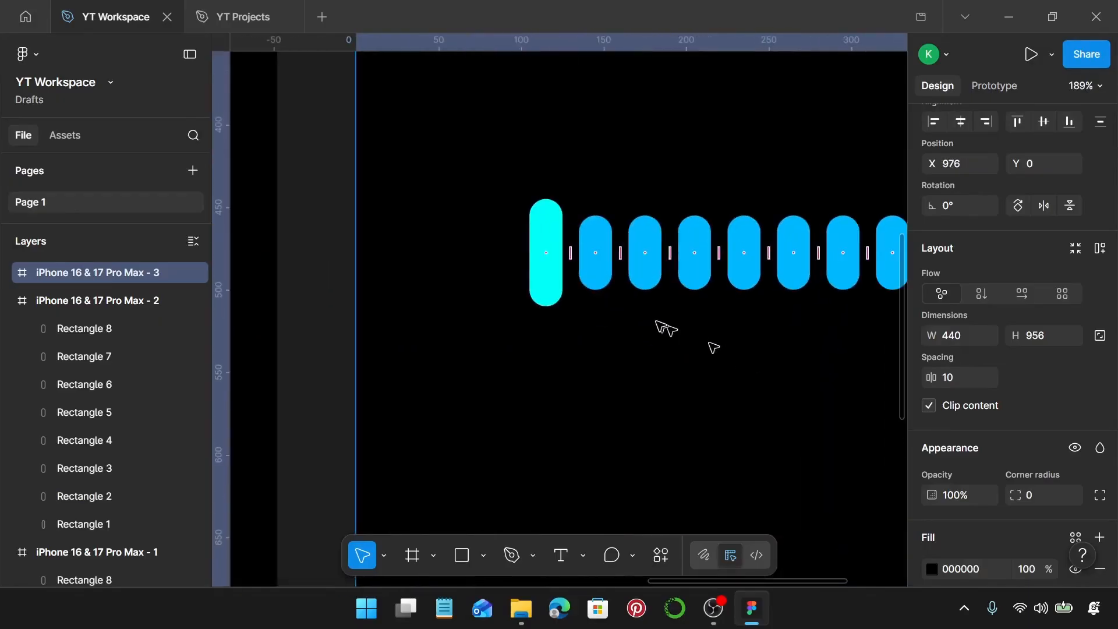
click(606, 277)
click(589, 279)
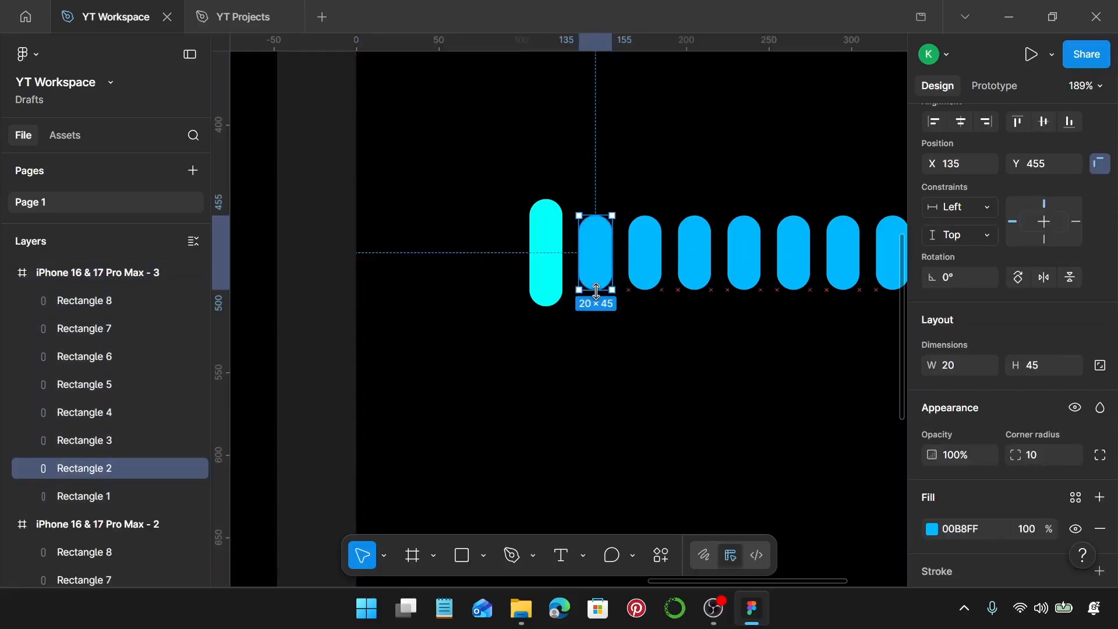
drag(596, 290, 599, 303)
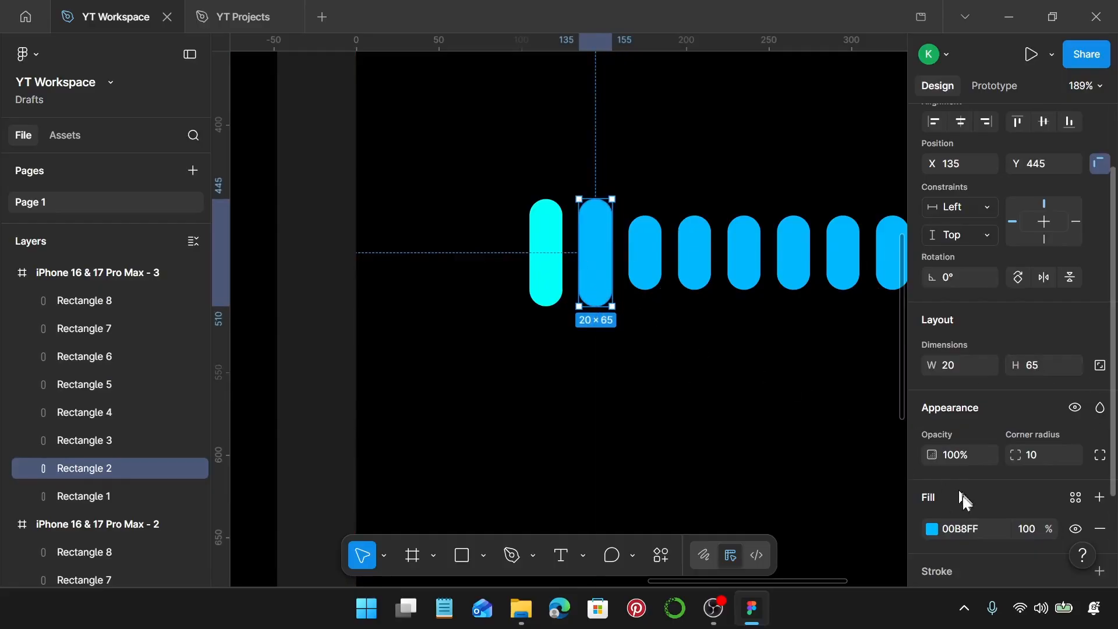
click(932, 528)
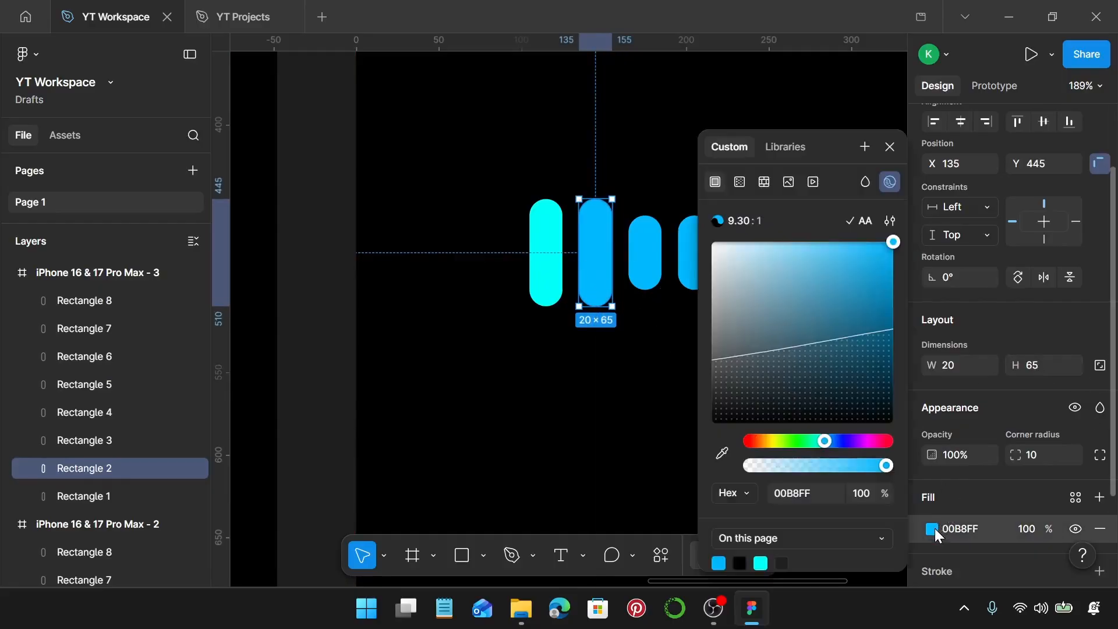
click(722, 453)
click(553, 280)
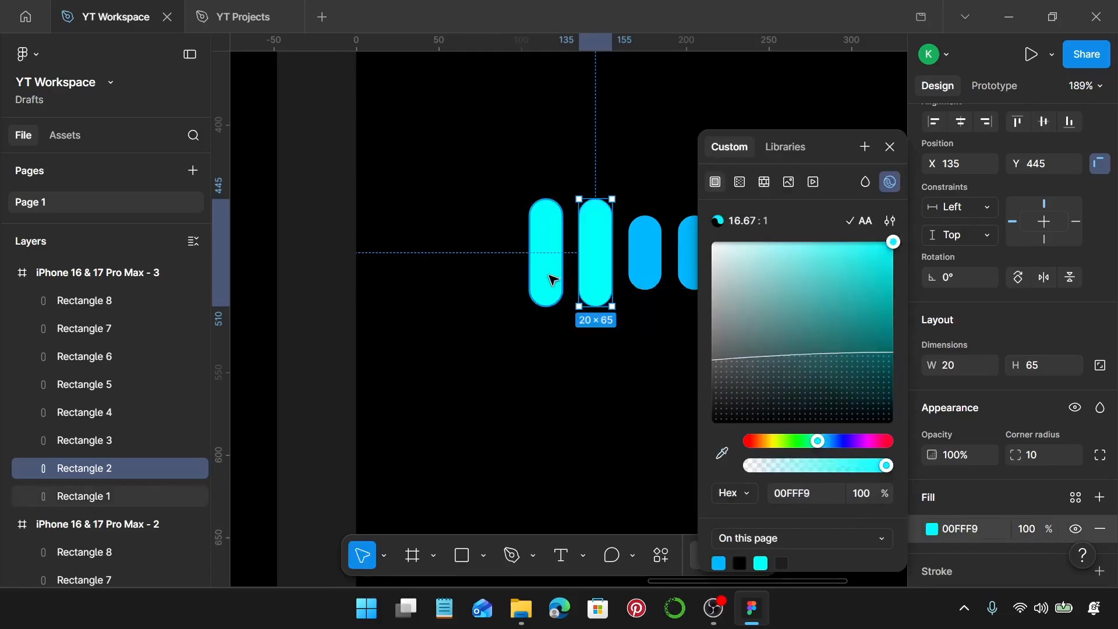
In the third frame, stretch the first bar equally at both ends to a height of 95 and set its fill to 97FFFF
click(553, 279)
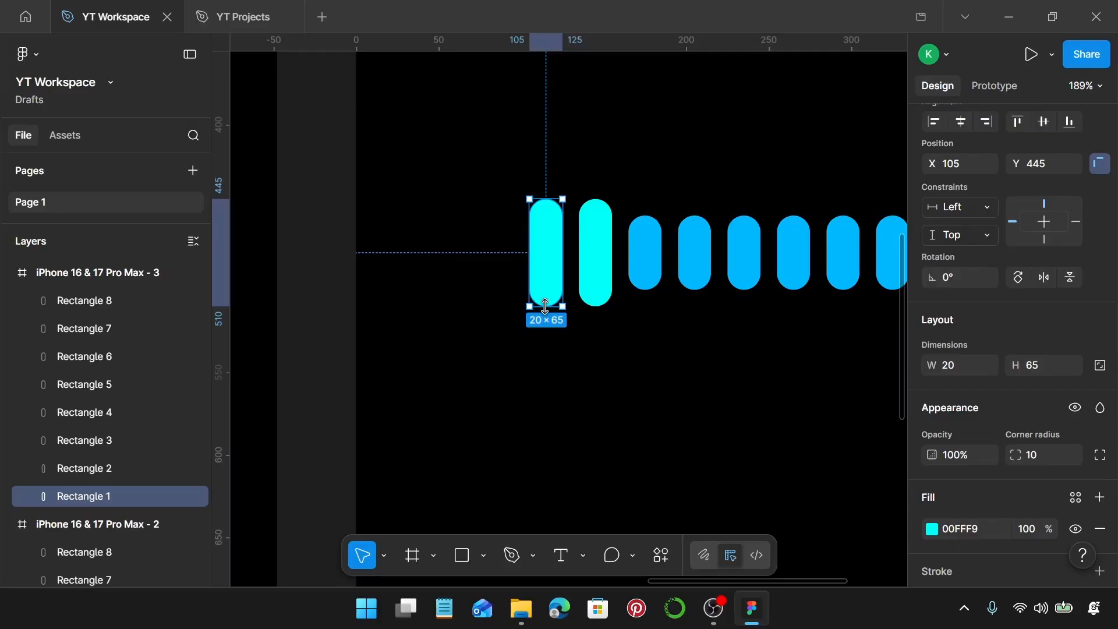
drag(545, 306, 551, 330)
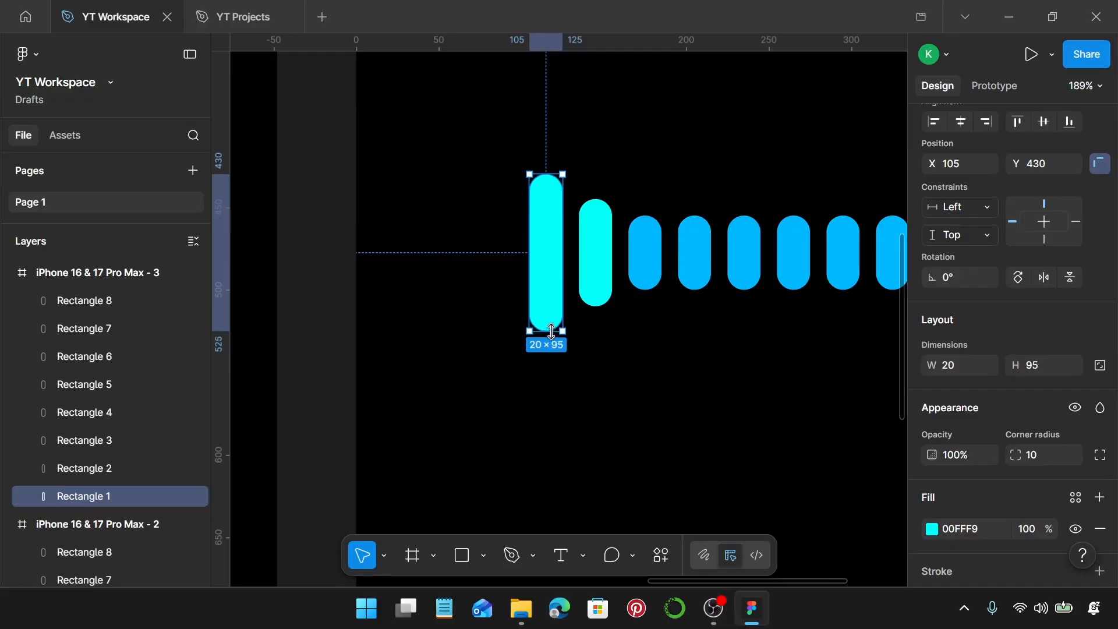
scroll(949, 473, down, 3)
click(958, 412)
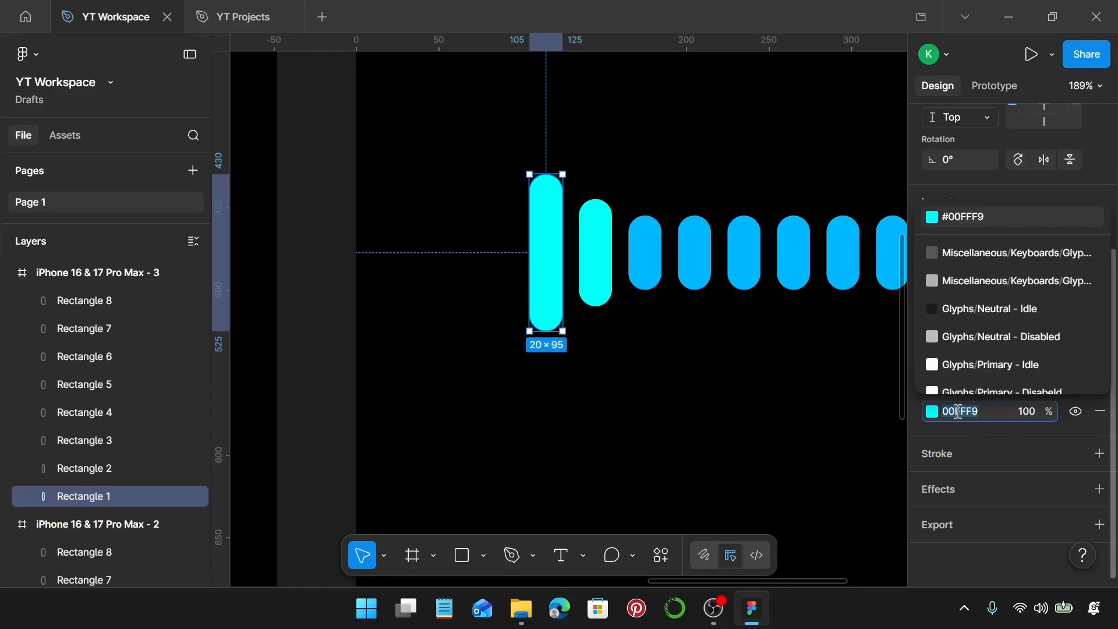
text(97)
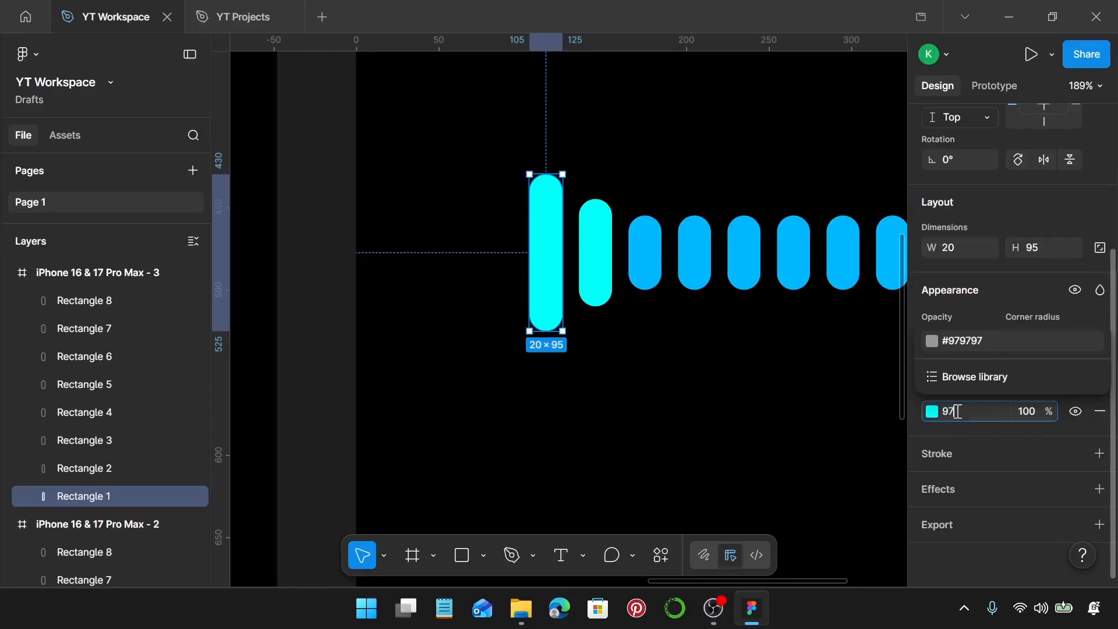
text(ffff)
click(982, 340)
Duplicate the third phone frame with its bars and place the copy level with it as the fourth frame in the row
scroll(700, 420, down, 5)
scroll(700, 421, down, 5)
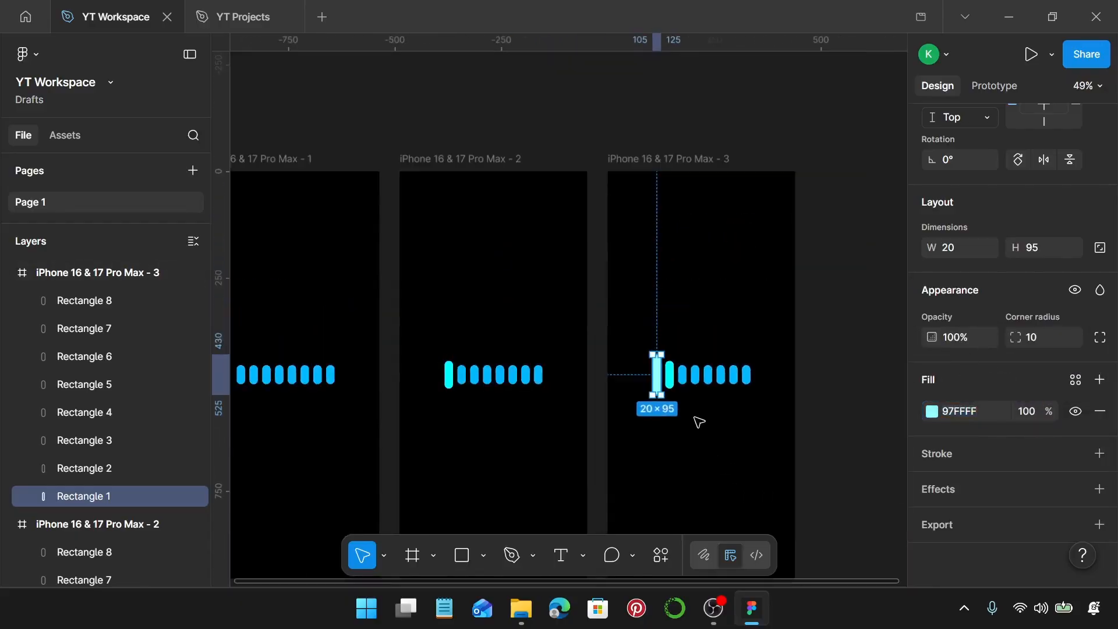
scroll(700, 421, down, 3)
scroll(699, 420, down, 2)
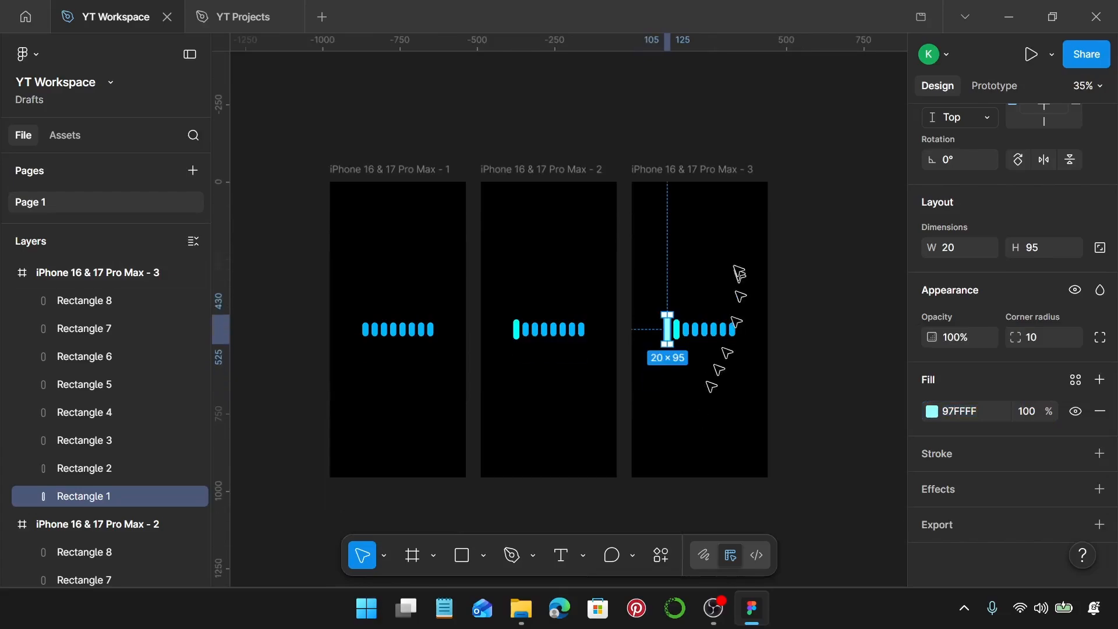
click(684, 170)
alt+drag(683, 170, 826, 172)
In the fourth frame, stretch the third bar equally at both ends to a height of 65 and sample the second bar's 00FFF9 as its fill
scroll(781, 392, right, 5)
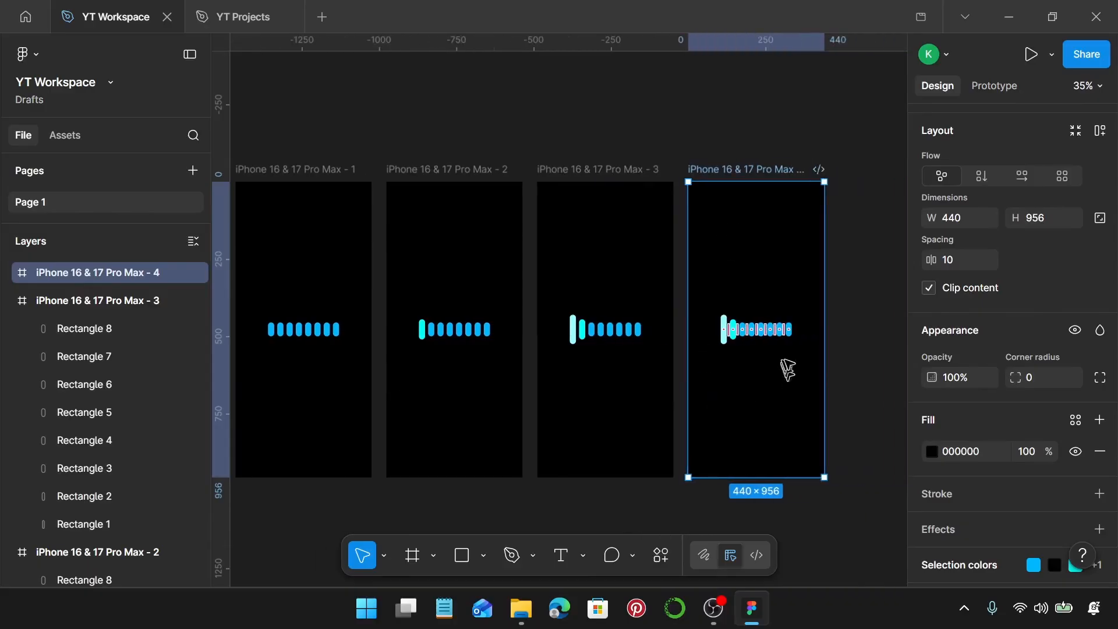
scroll(657, 349, up, 6)
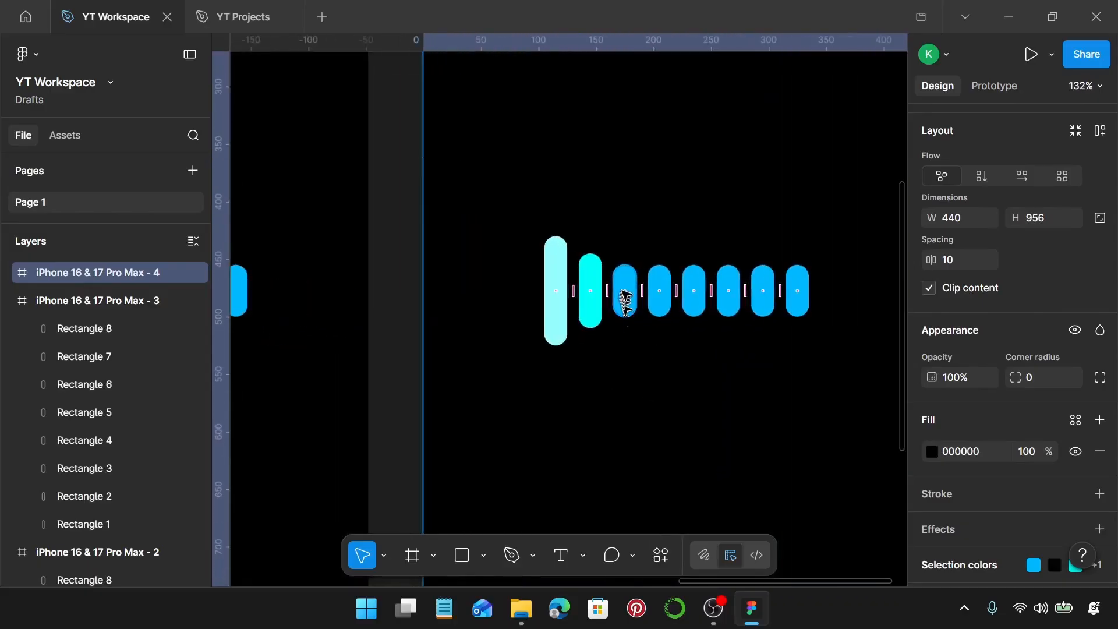
scroll(624, 294, up, 4)
click(625, 296)
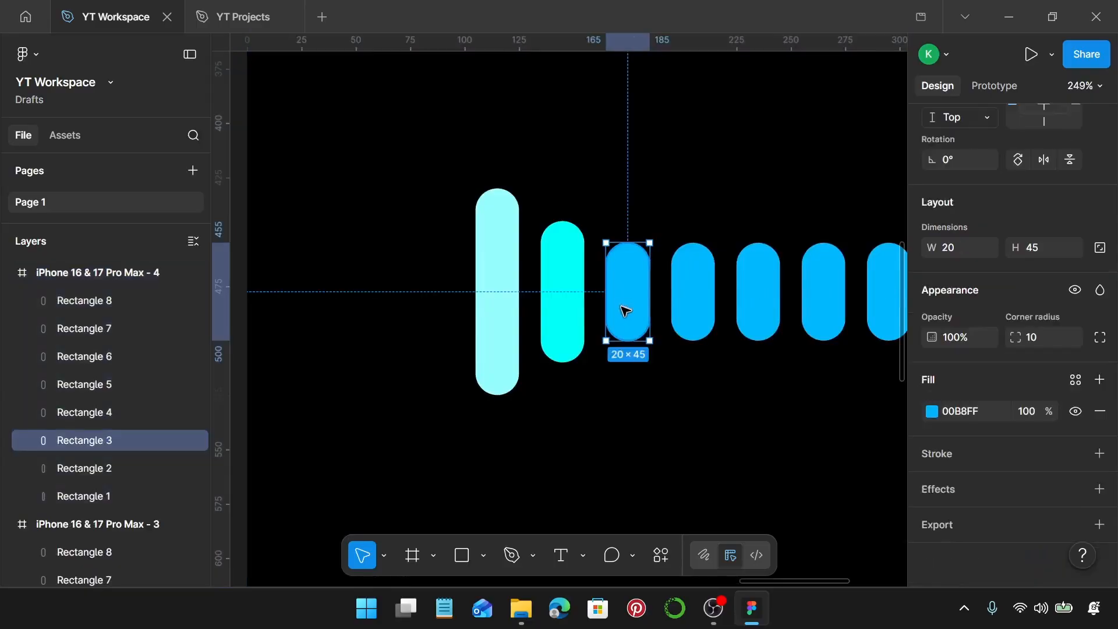
key(alt)
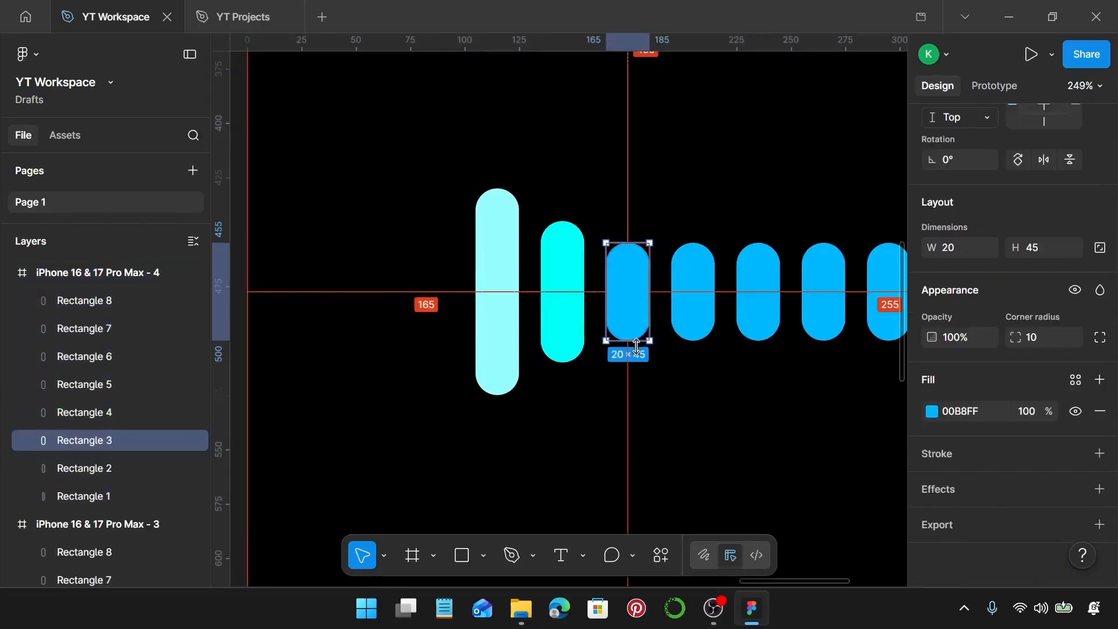
drag(638, 350, 638, 360)
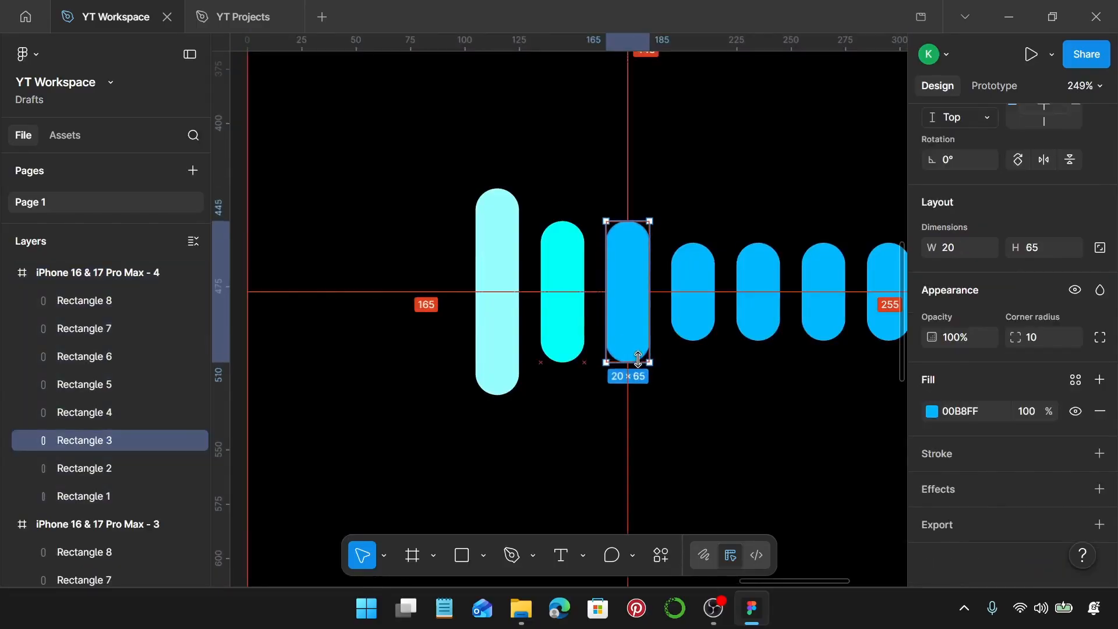
click(932, 411)
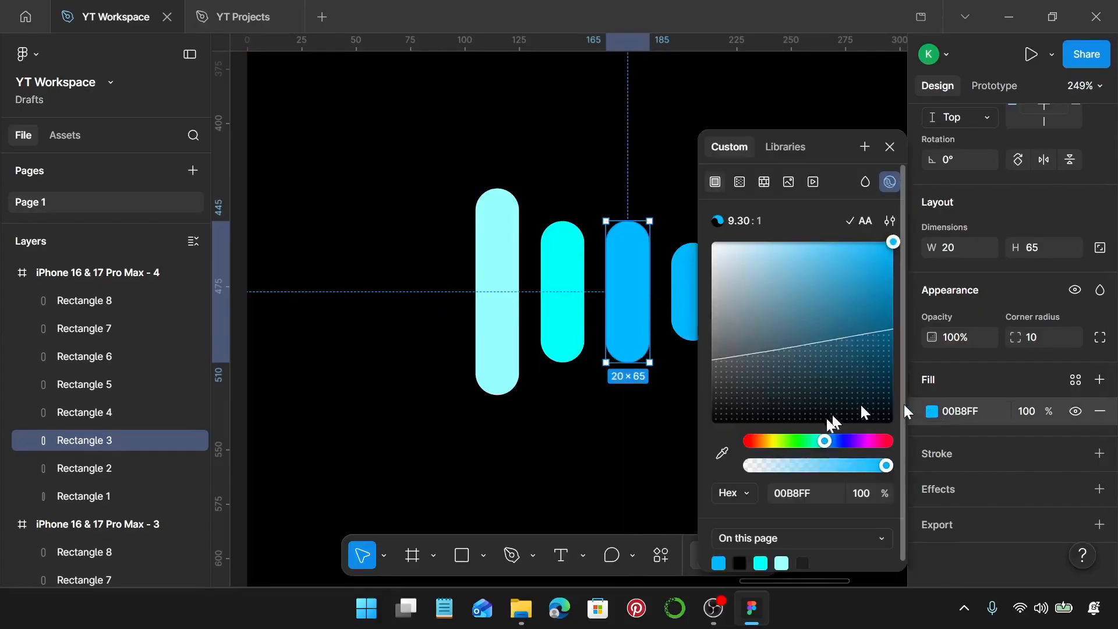
click(717, 452)
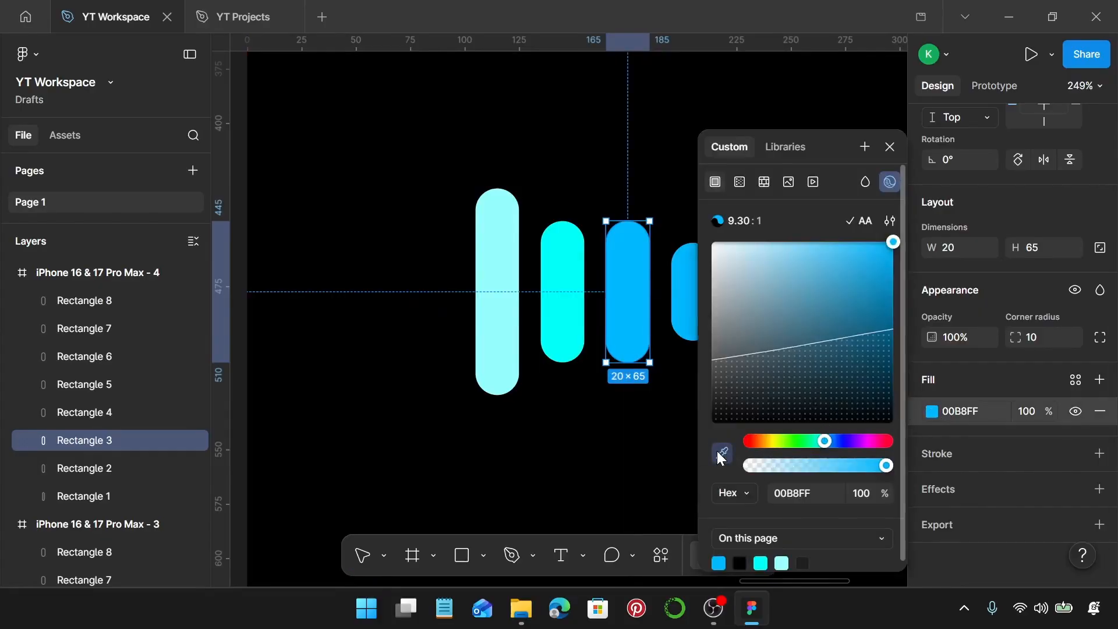
click(570, 269)
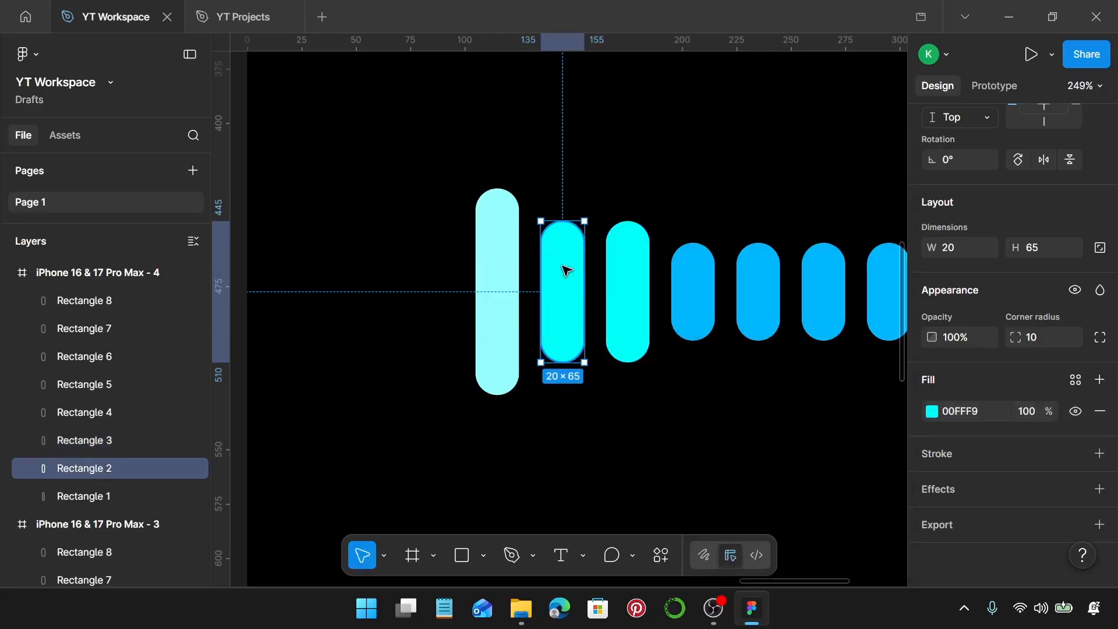
In the fourth frame, stretch the second bar equally at both ends to a height of 95 and sample the first bar's 97FFFF as its fill
click(563, 267)
drag(557, 363, 565, 395)
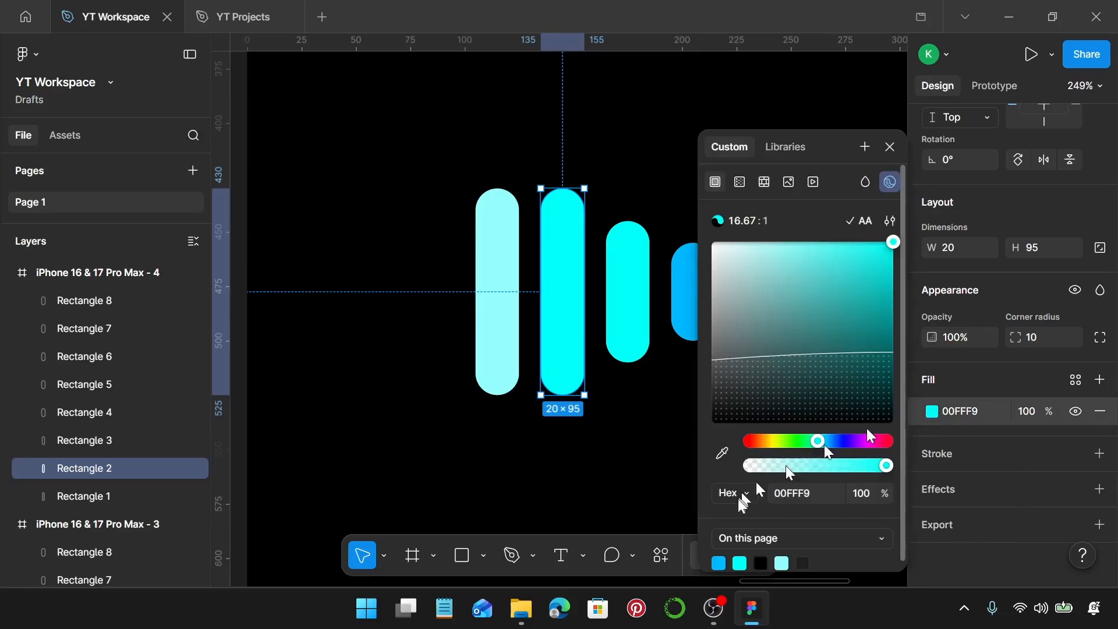
click(722, 453)
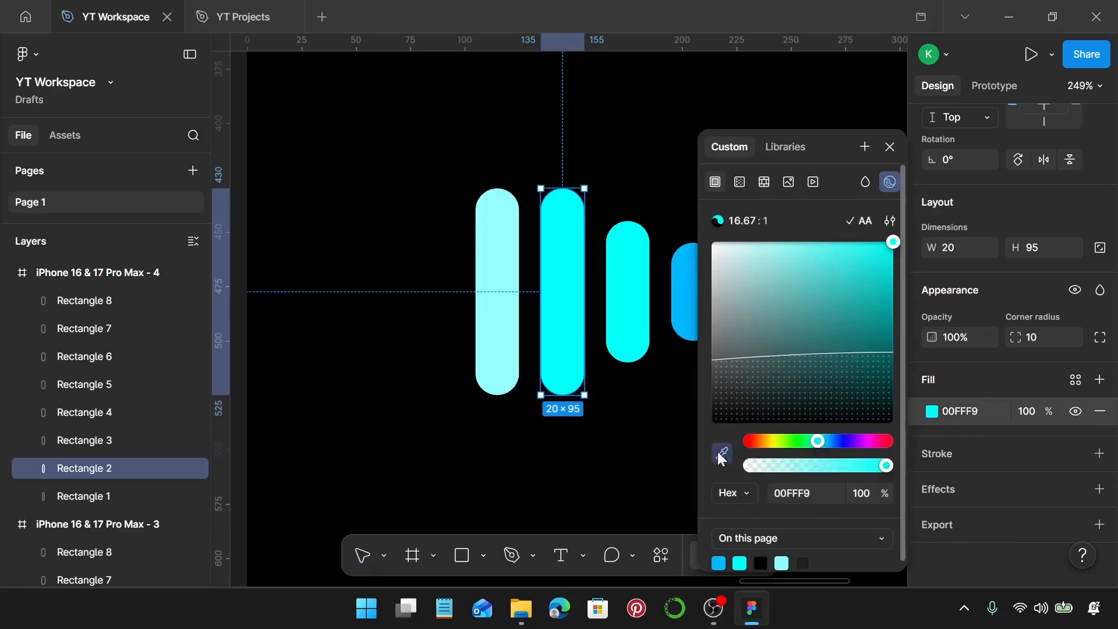
click(499, 315)
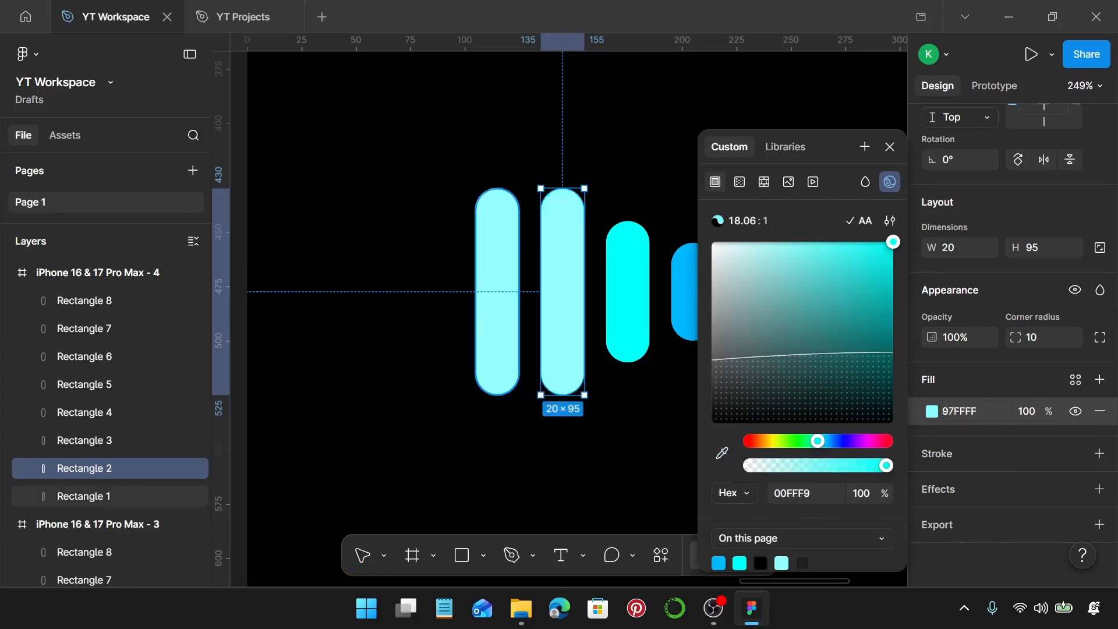
In the fourth frame, shrink the first bar equally at both ends to a height of 65 and sample the third bar's 00FFF9 as its fill
click(505, 361)
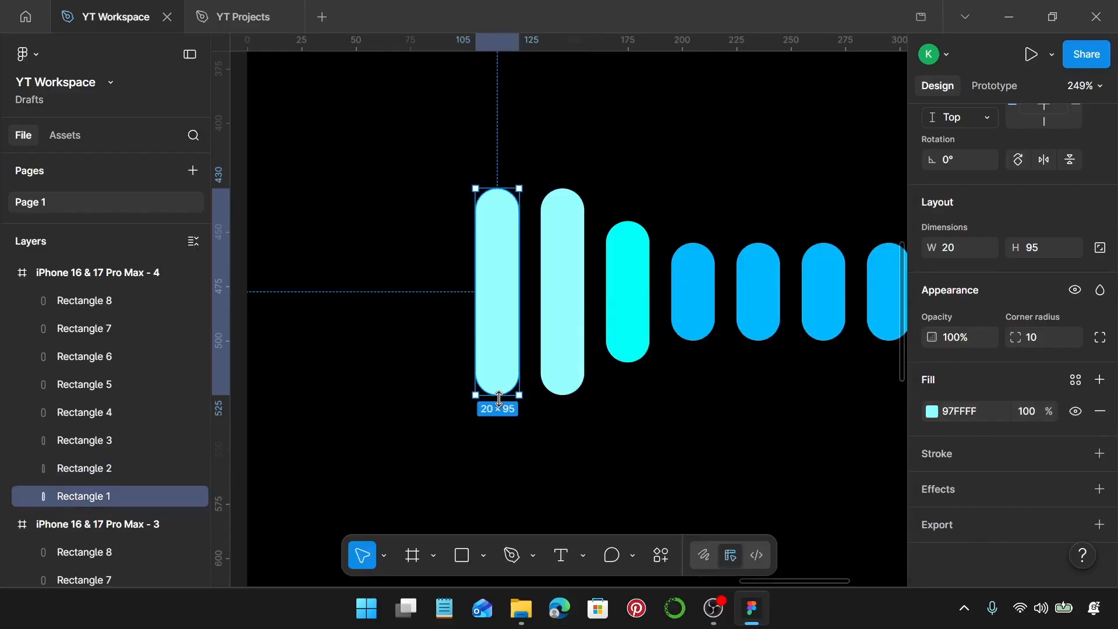
drag(498, 393, 503, 367)
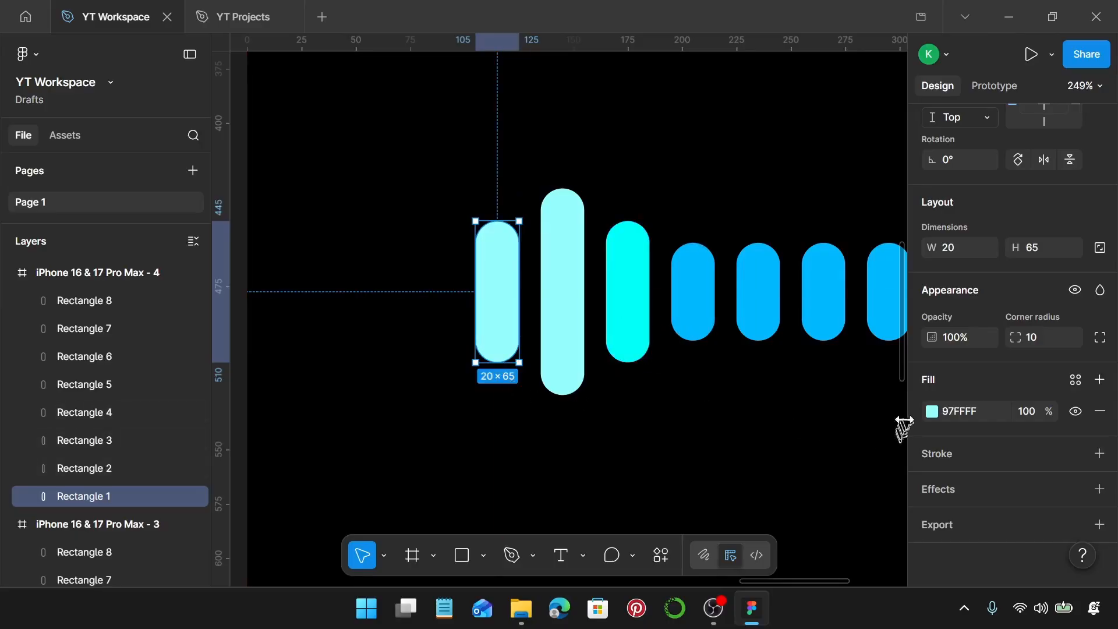
click(932, 411)
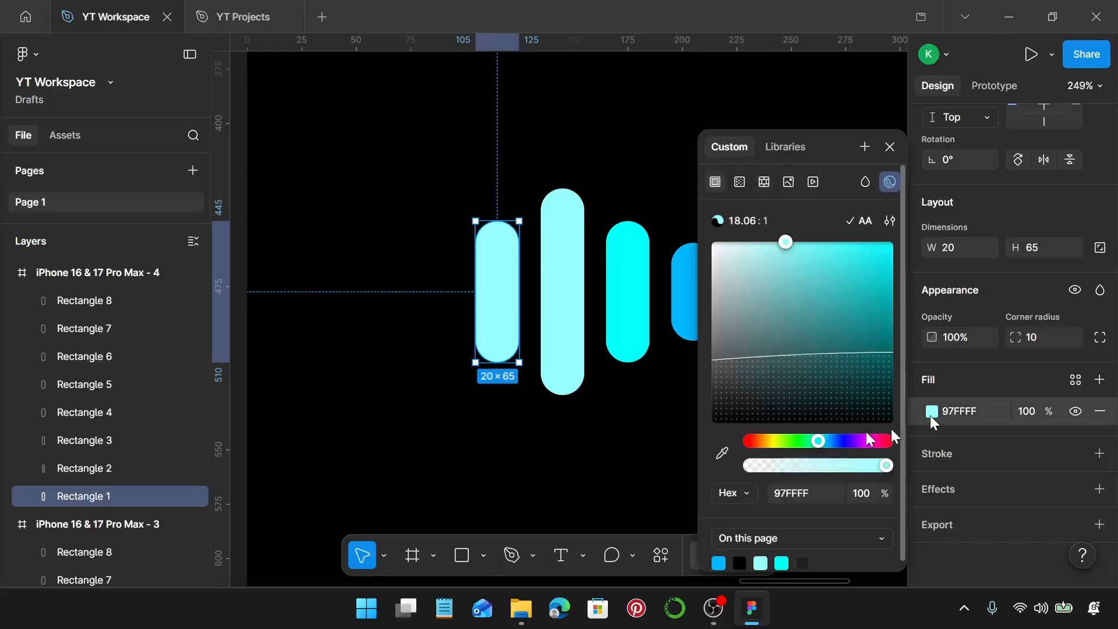
click(722, 452)
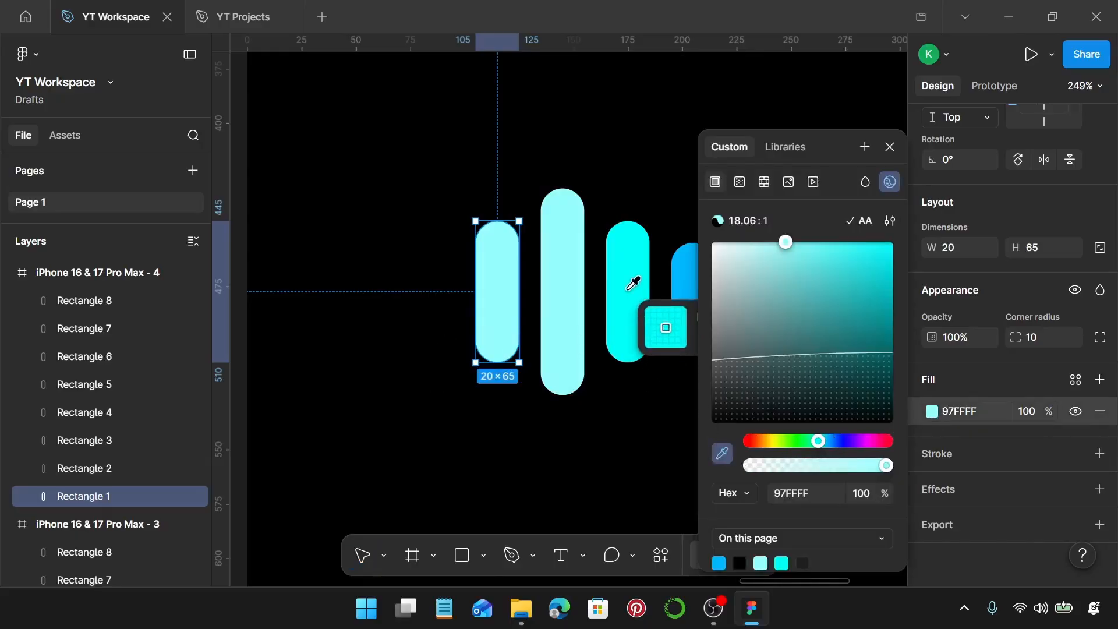
click(633, 283)
scroll(636, 294, down, 10)
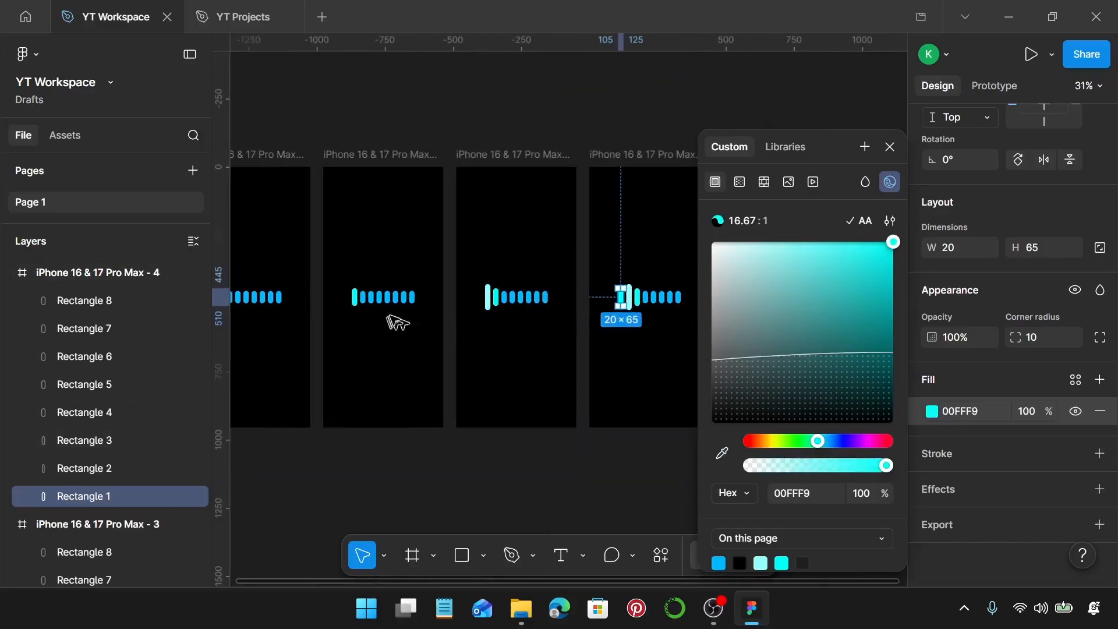
Duplicate the fourth phone frame with its bars and place the copy level with it as the fifth frame in the row
click(641, 152)
scroll(641, 152, right, 3)
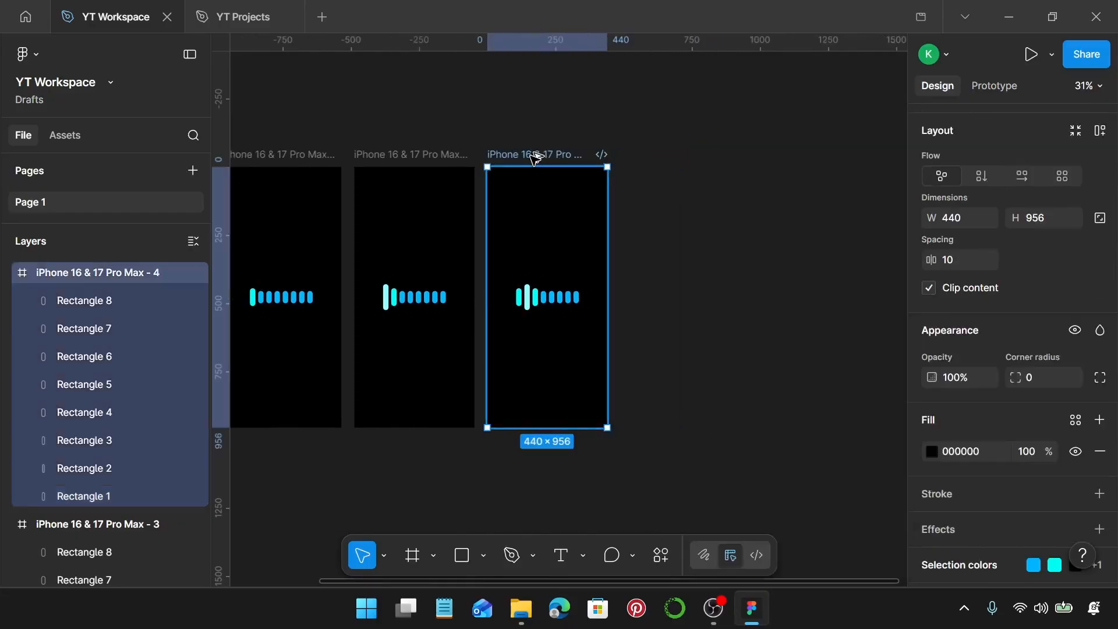
drag(532, 152, 669, 155)
In the fifth frame, stretch the fourth bar equally at both ends to a height of 65 and sample the third bar's 00FFF9 as its fill
scroll(655, 310, up, 5)
scroll(655, 309, up, 5)
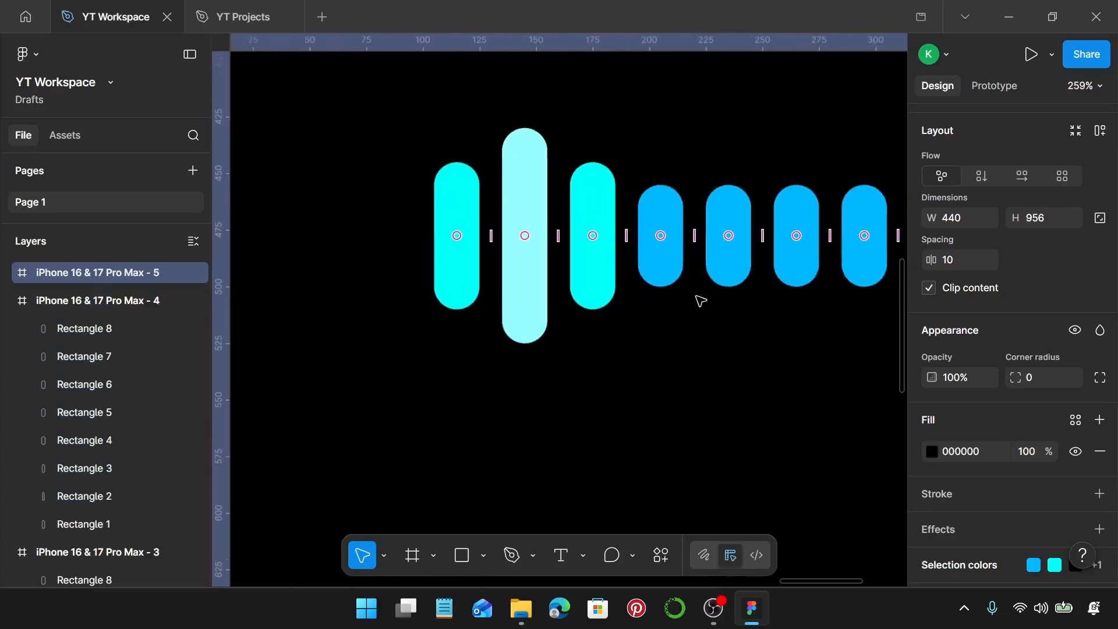
click(664, 259)
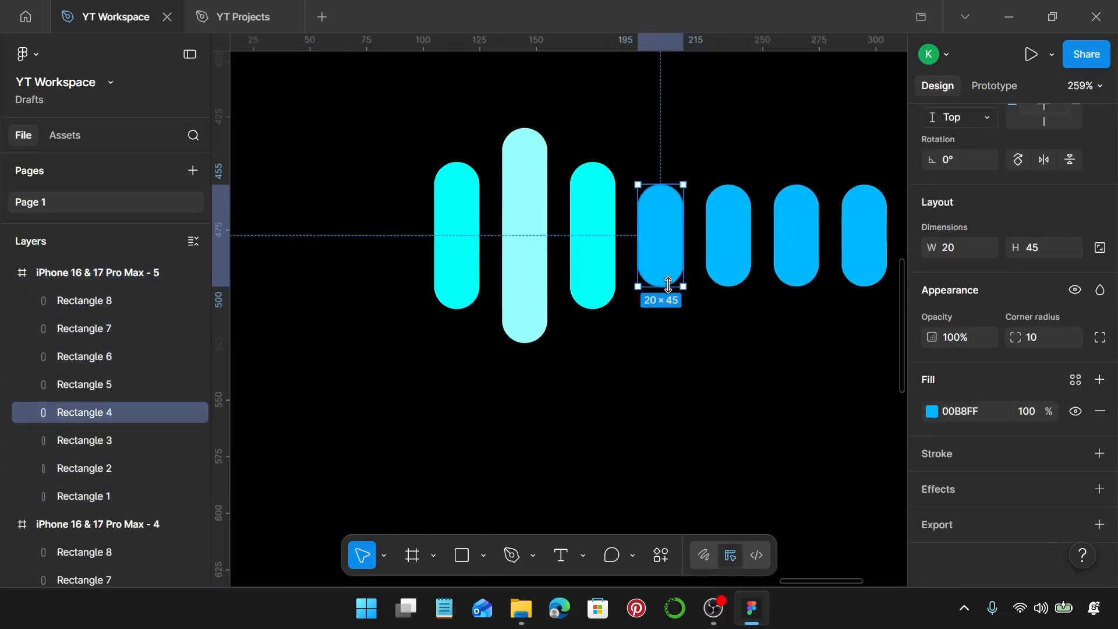
drag(668, 284, 669, 308)
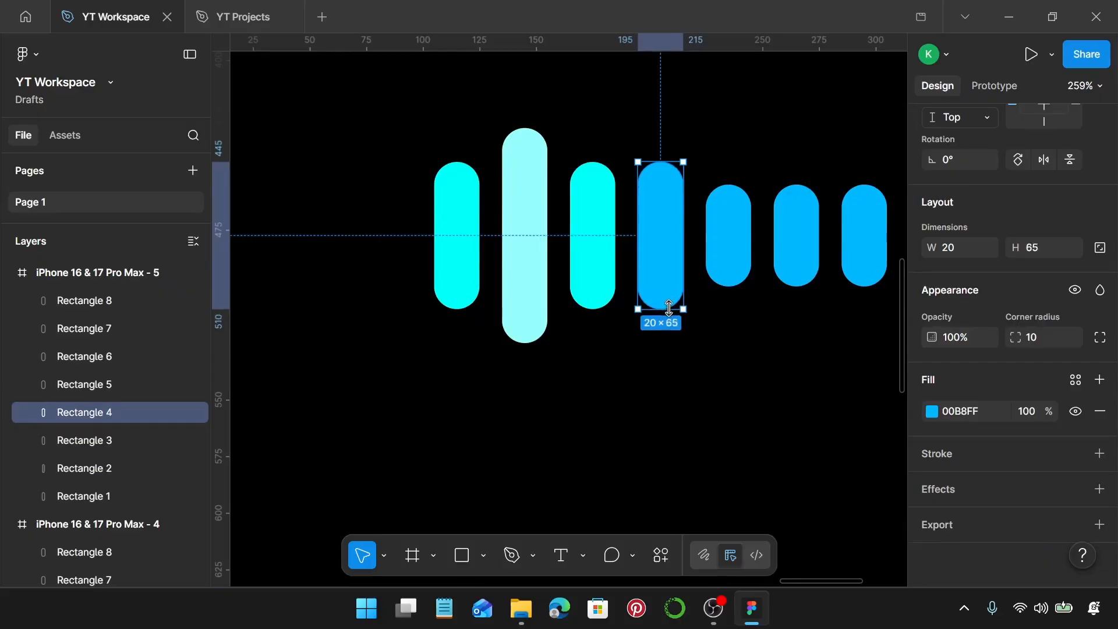
click(931, 412)
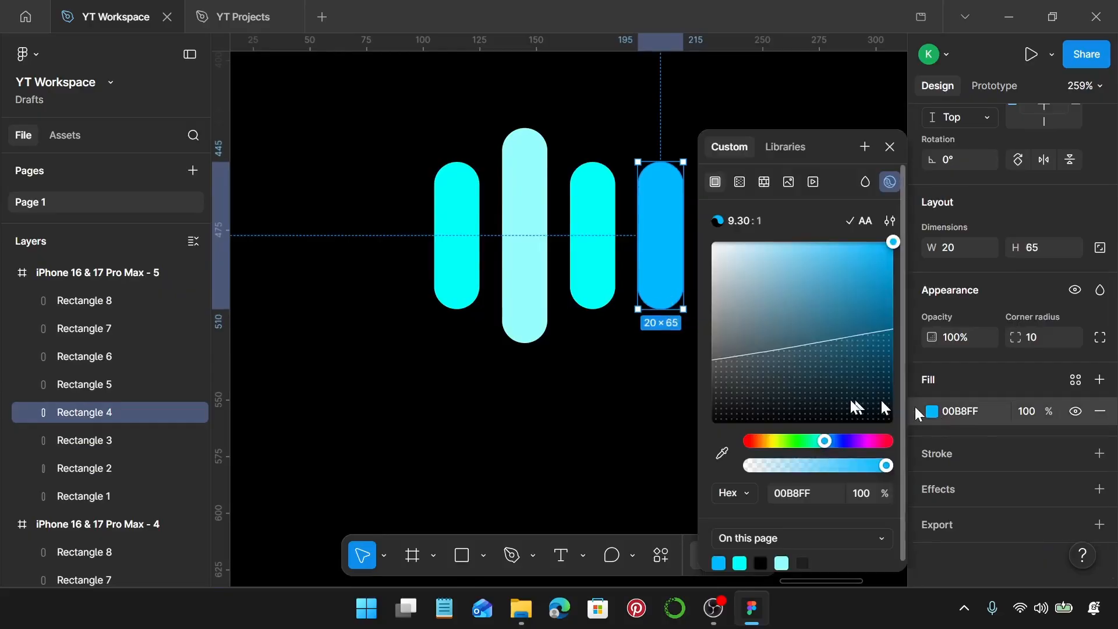
click(724, 451)
click(591, 262)
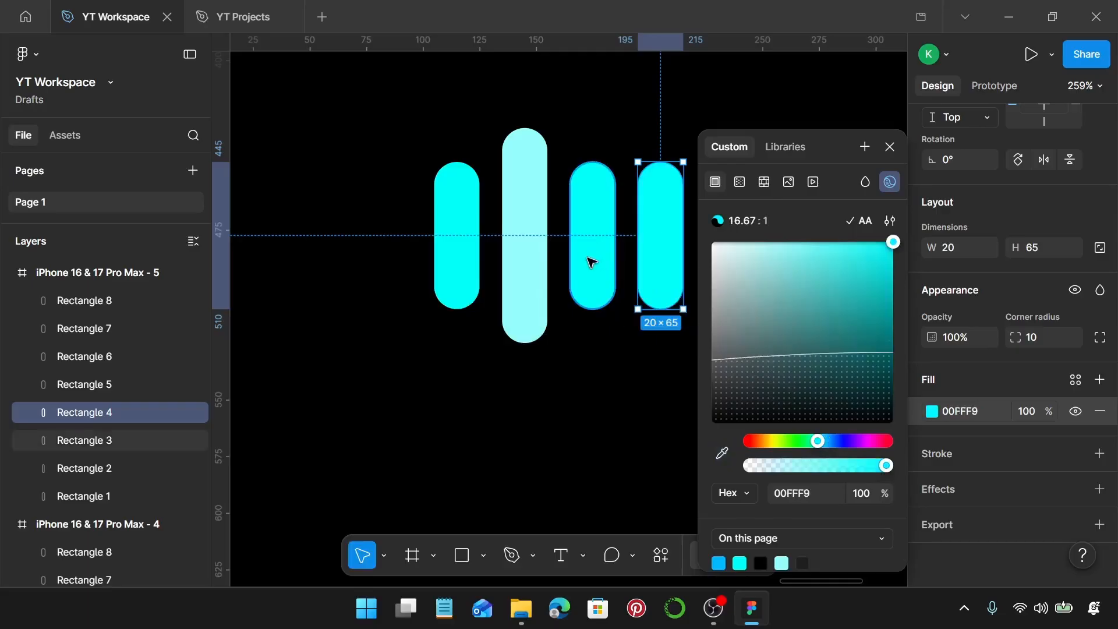
In the fifth frame, stretch the third bar equally at both ends to a height of 95 and sample the second bar's 97FFFF as its fill
click(598, 268)
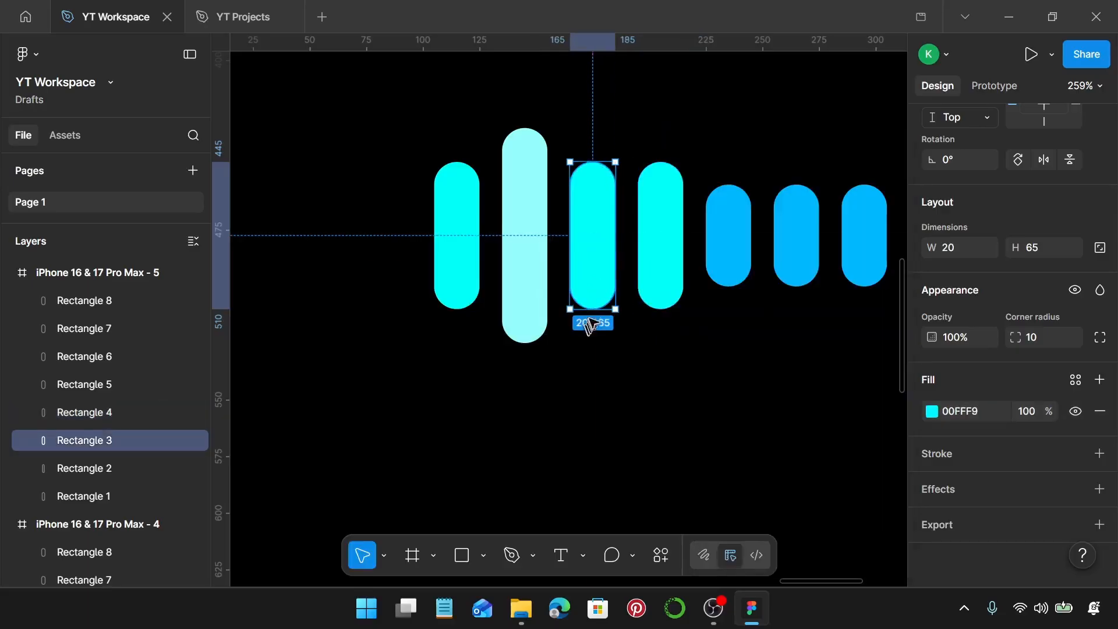
drag(592, 310, 588, 343)
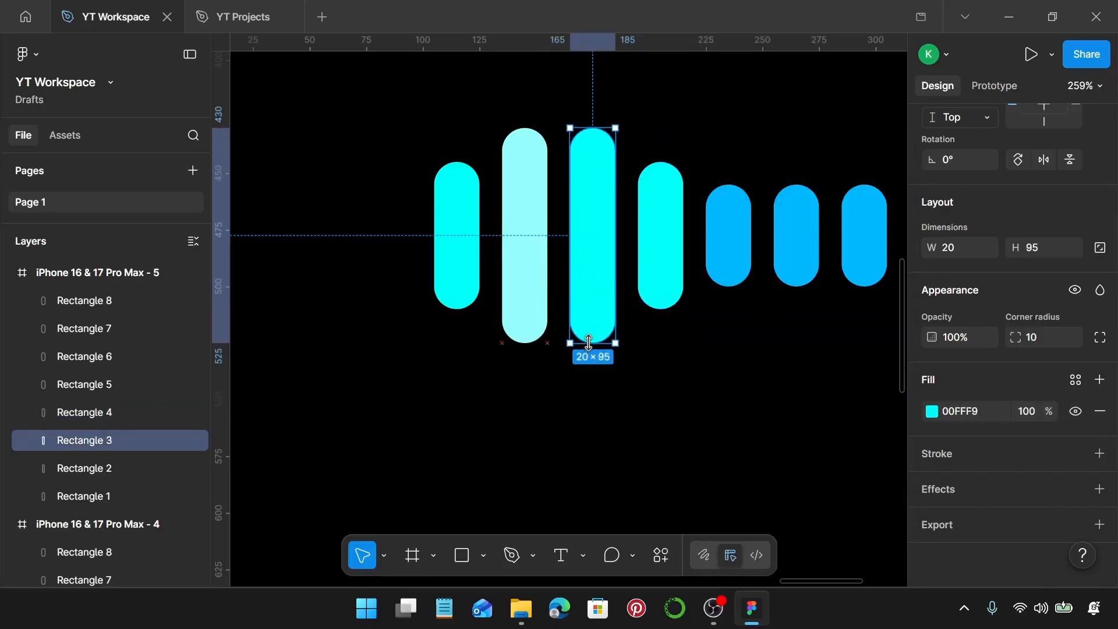
click(933, 411)
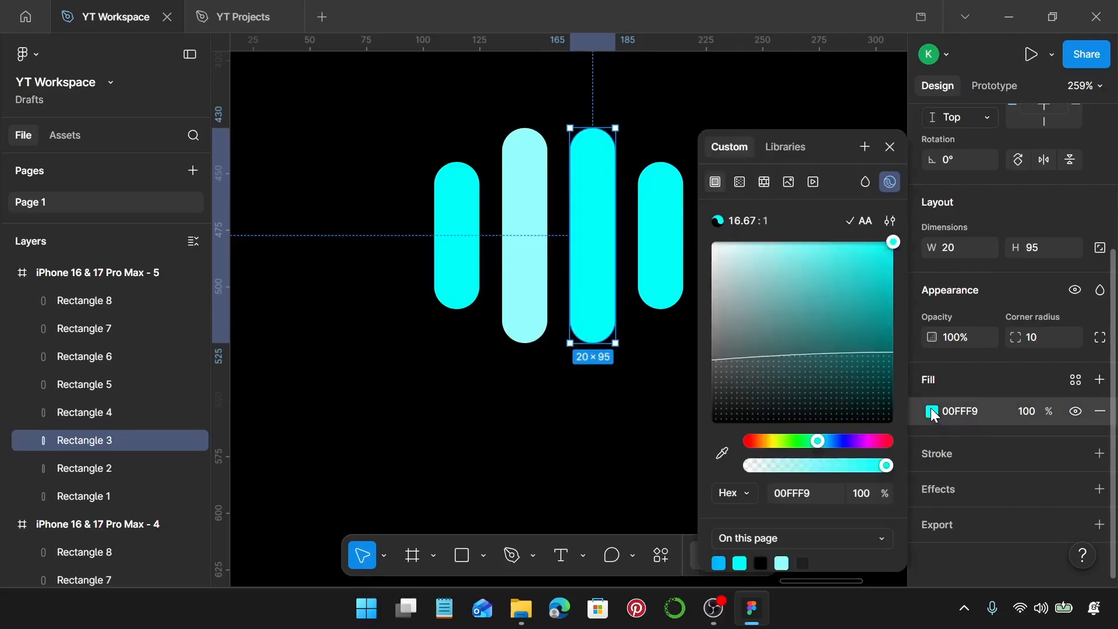
click(723, 451)
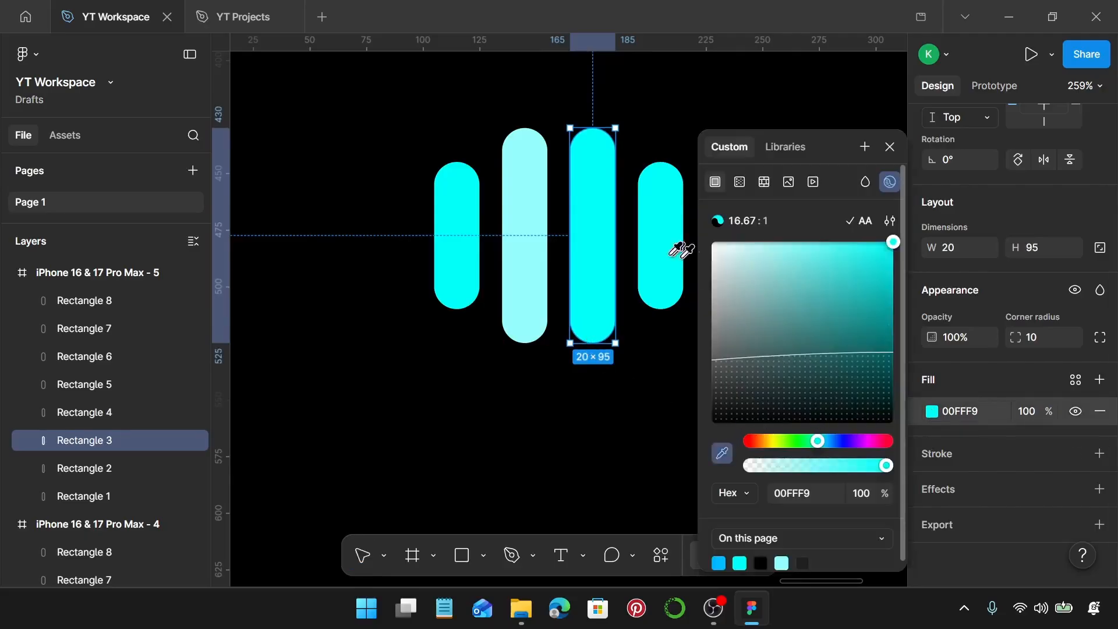
click(529, 261)
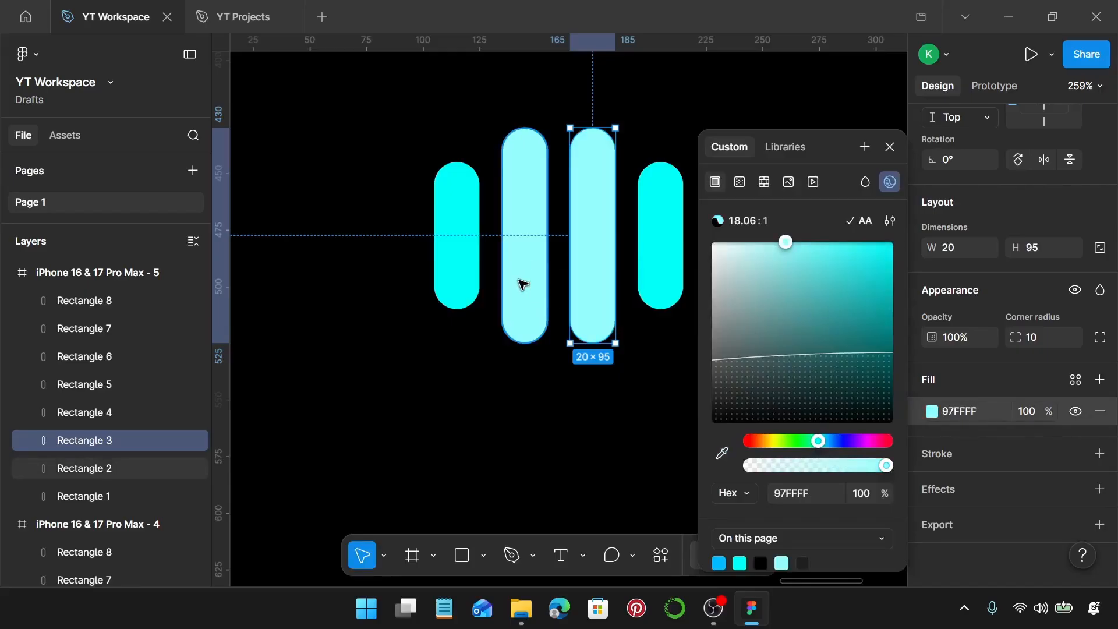
In the fifth frame, shrink the second bar equally at both ends to a height of 65 and sample the first bar's 00FFF9 as its fill
click(522, 284)
drag(523, 343, 522, 310)
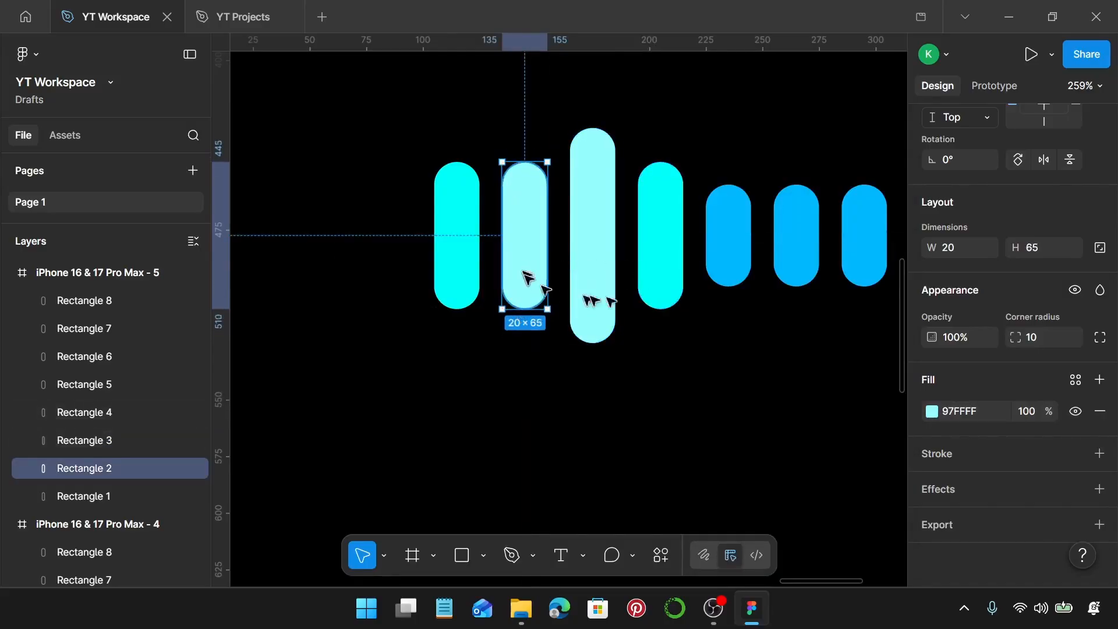
click(932, 412)
click(722, 453)
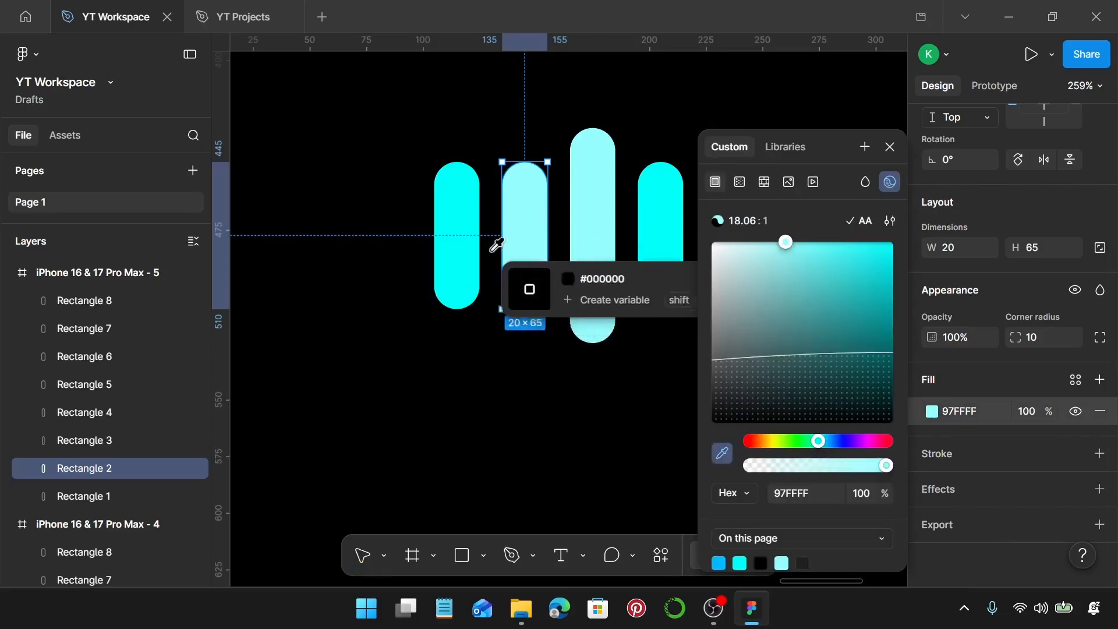
click(454, 255)
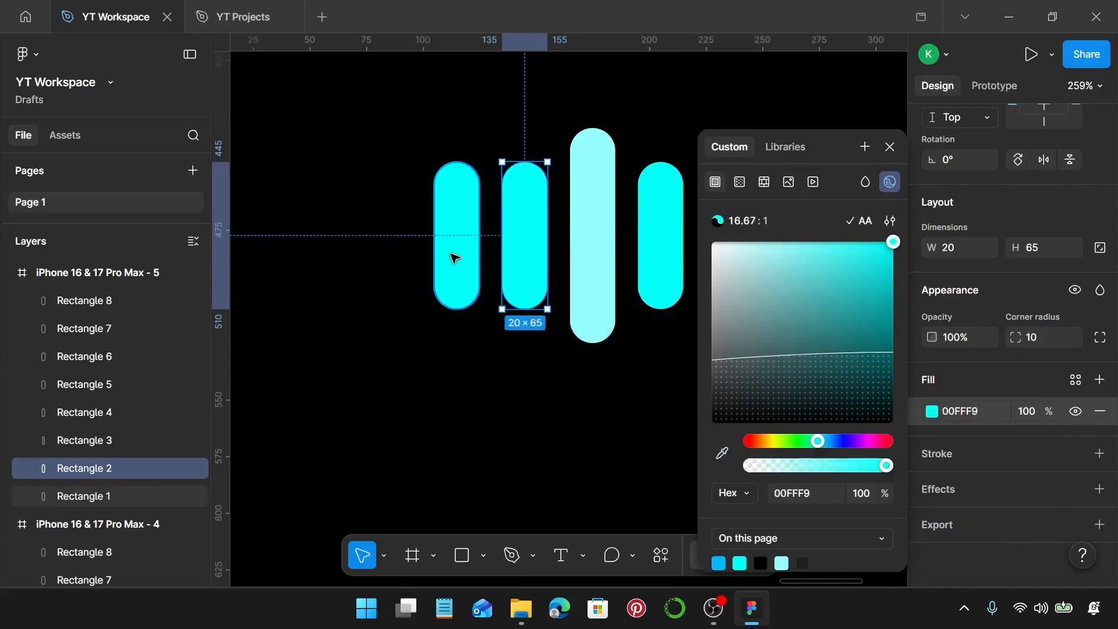
In the fifth frame, shrink the first bar equally at both ends to a height of 45 and sample the fifth bar's 00B8FF as its fill
click(464, 270)
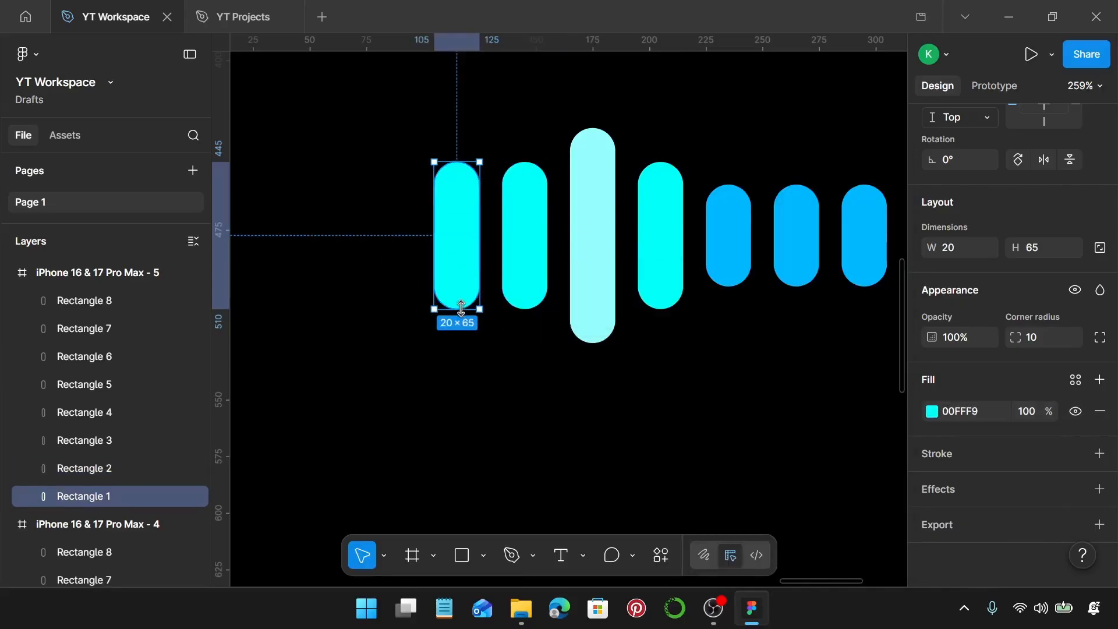
drag(462, 309, 458, 289)
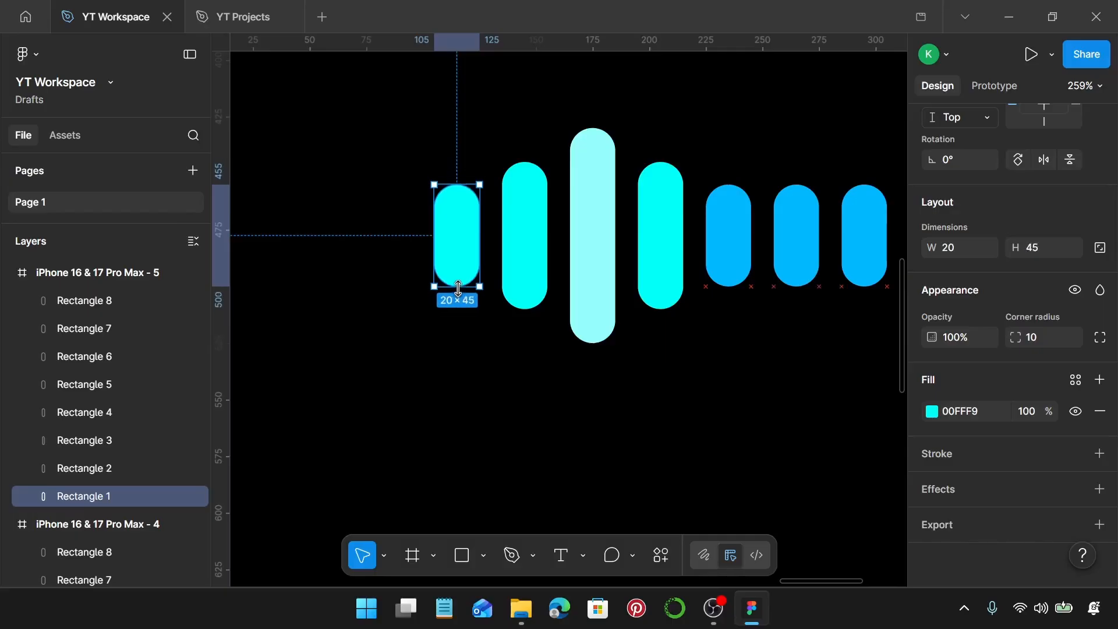
click(931, 411)
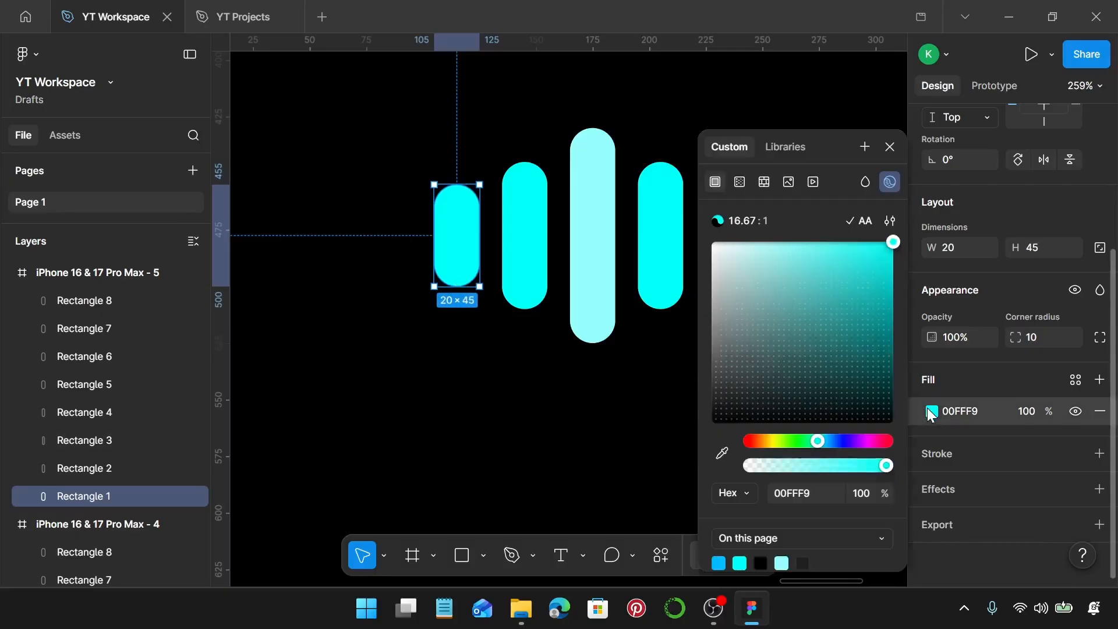
click(722, 453)
scroll(582, 320, right, 4)
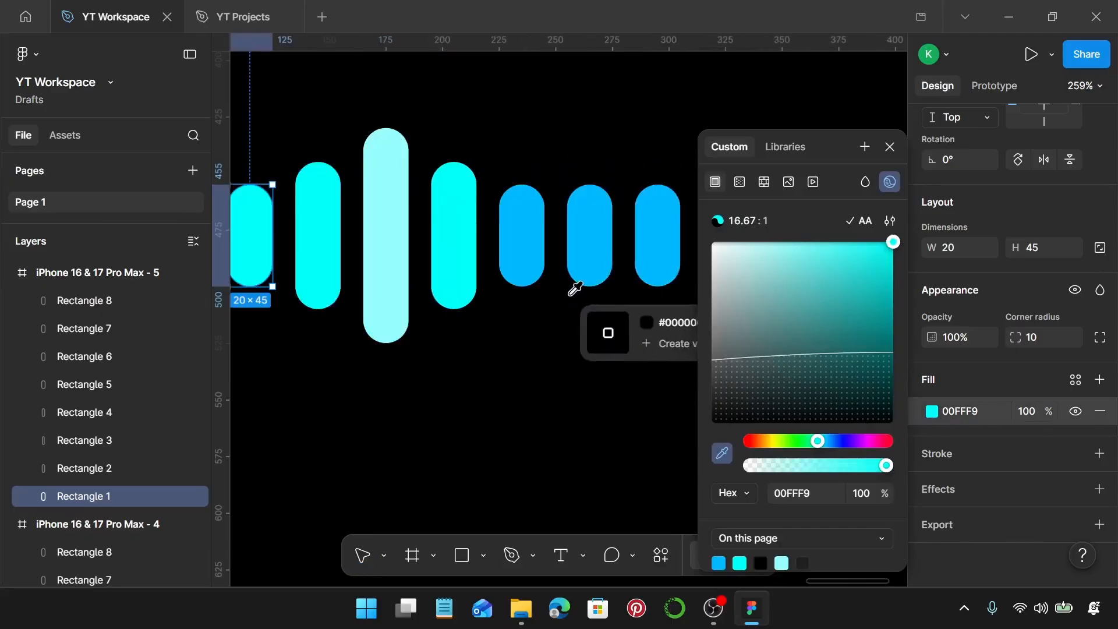
click(538, 227)
Duplicate the fifth phone frame with its bars and place the copy level with it as the sixth frame, leaving a 48 gap
scroll(533, 233, down, 6)
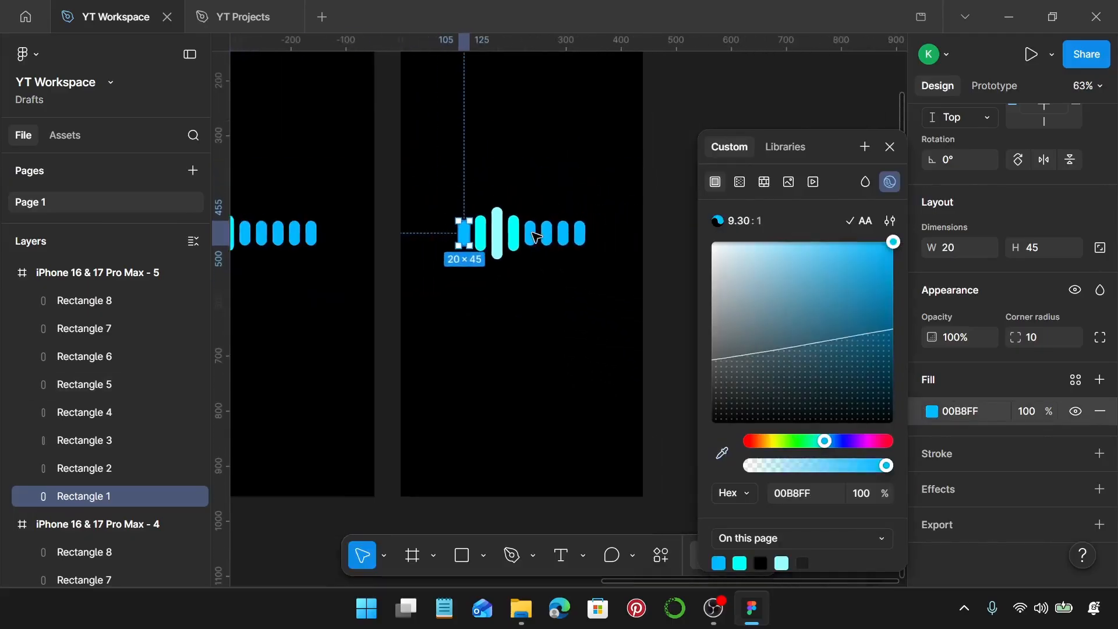
scroll(538, 236, down, 2)
scroll(466, 239, left, 1)
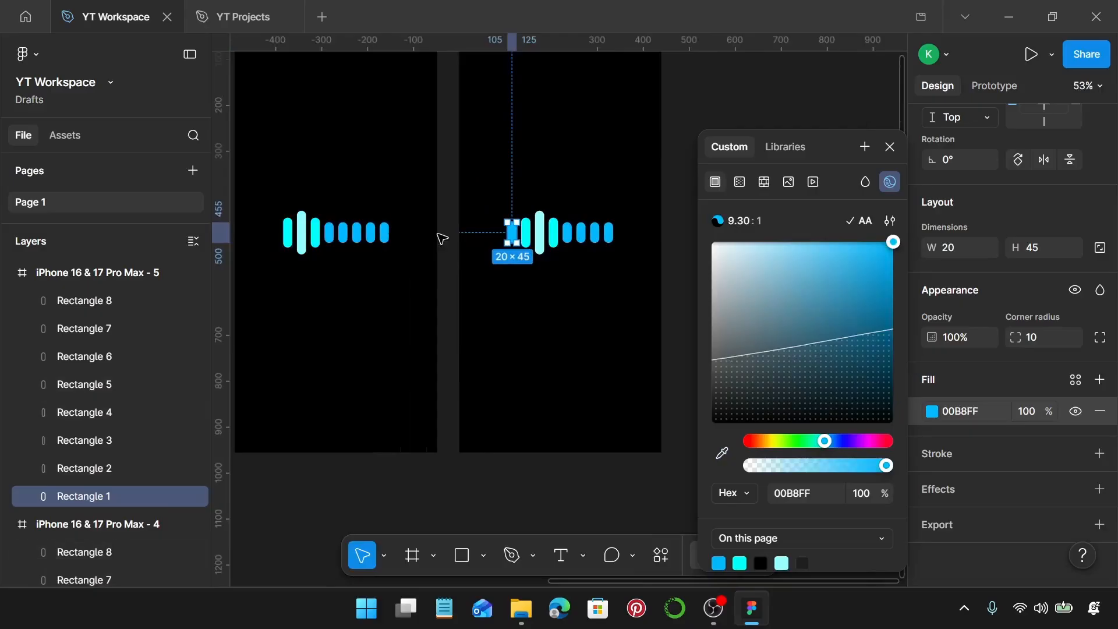
scroll(443, 240, down, 3)
click(513, 114)
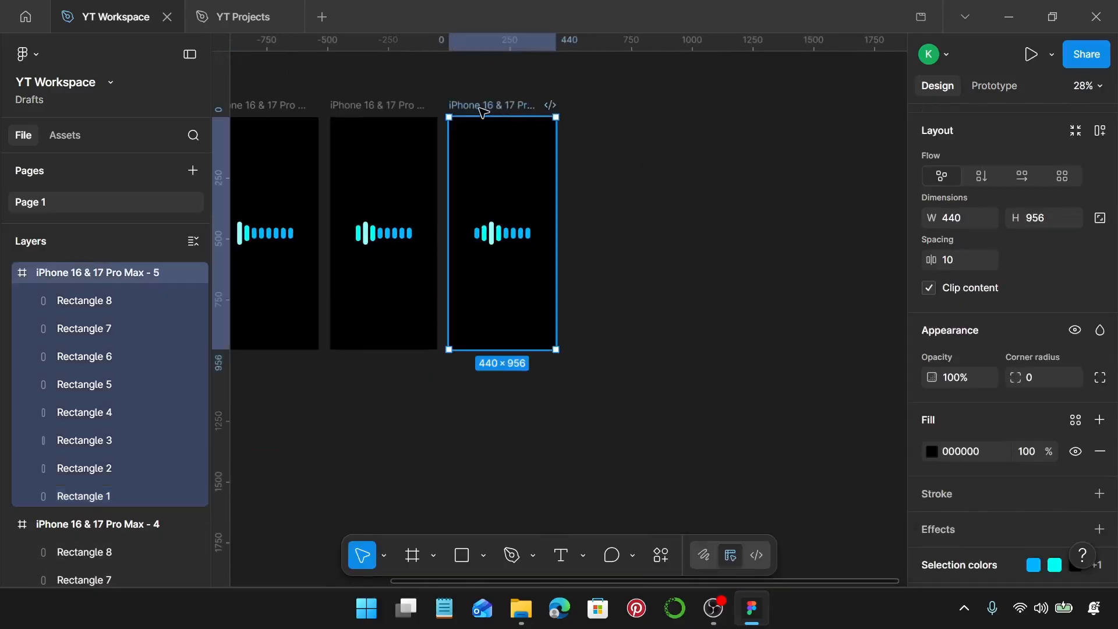
drag(512, 112, 606, 122)
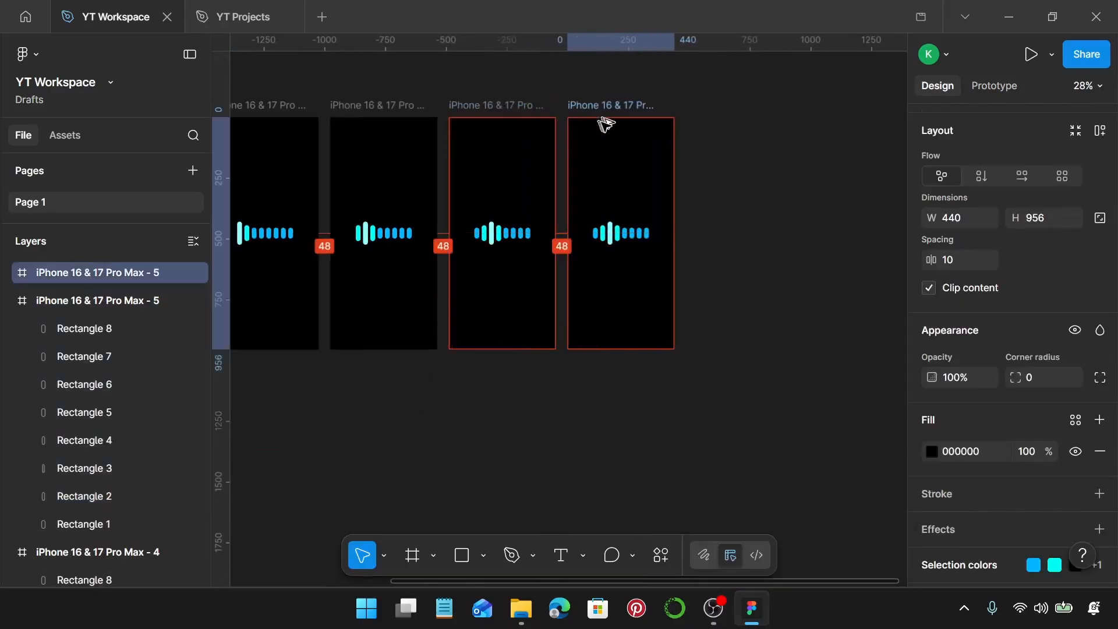
In the sixth frame, stretch the fifth bar equally at both ends to a height of 65 and sample the fourth bar's 00FFF9 as its fill
scroll(611, 239, up, 5)
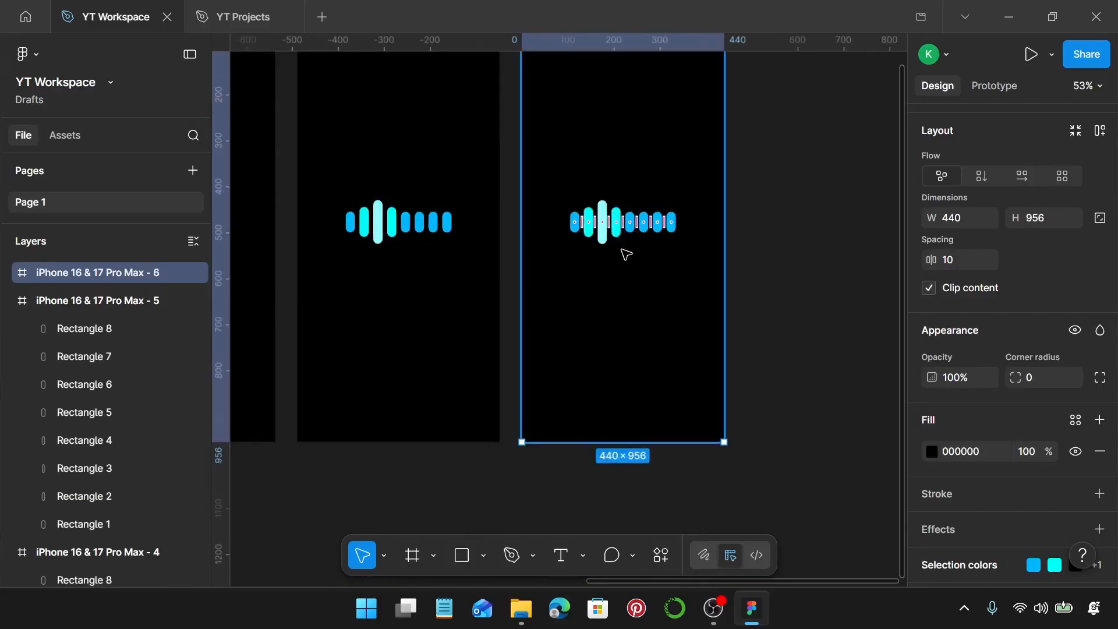
scroll(624, 255, up, 5)
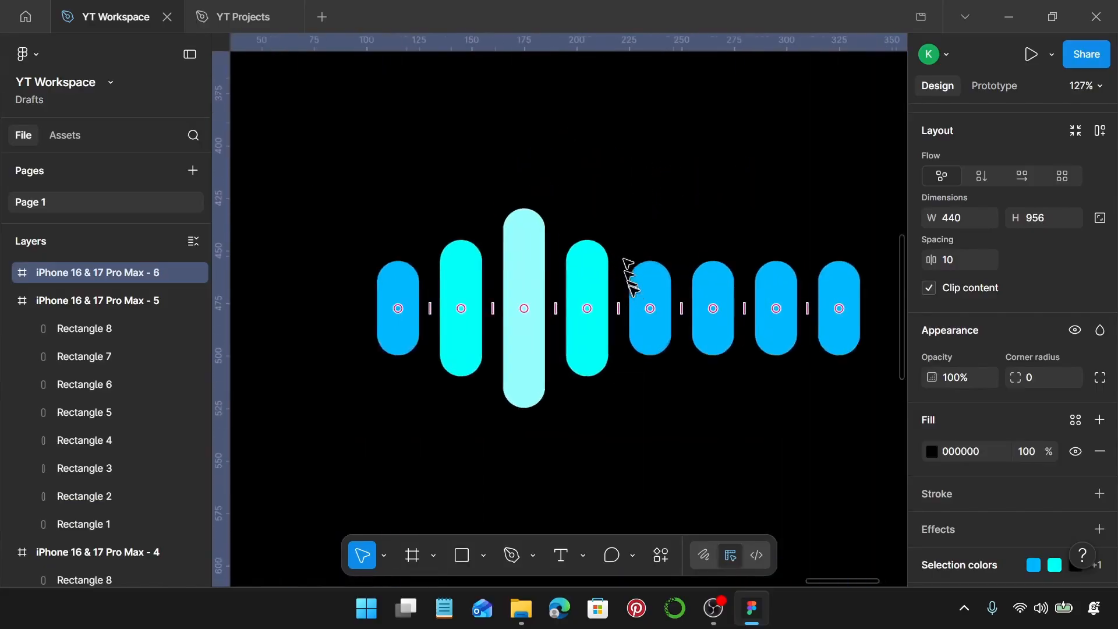
click(656, 316)
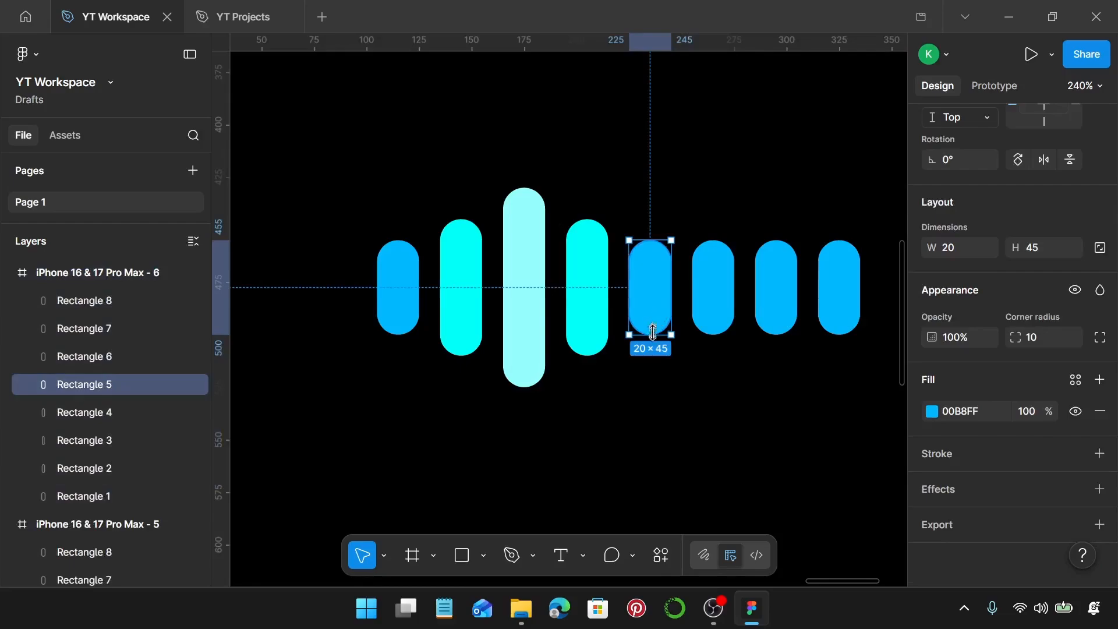
drag(653, 332, 656, 353)
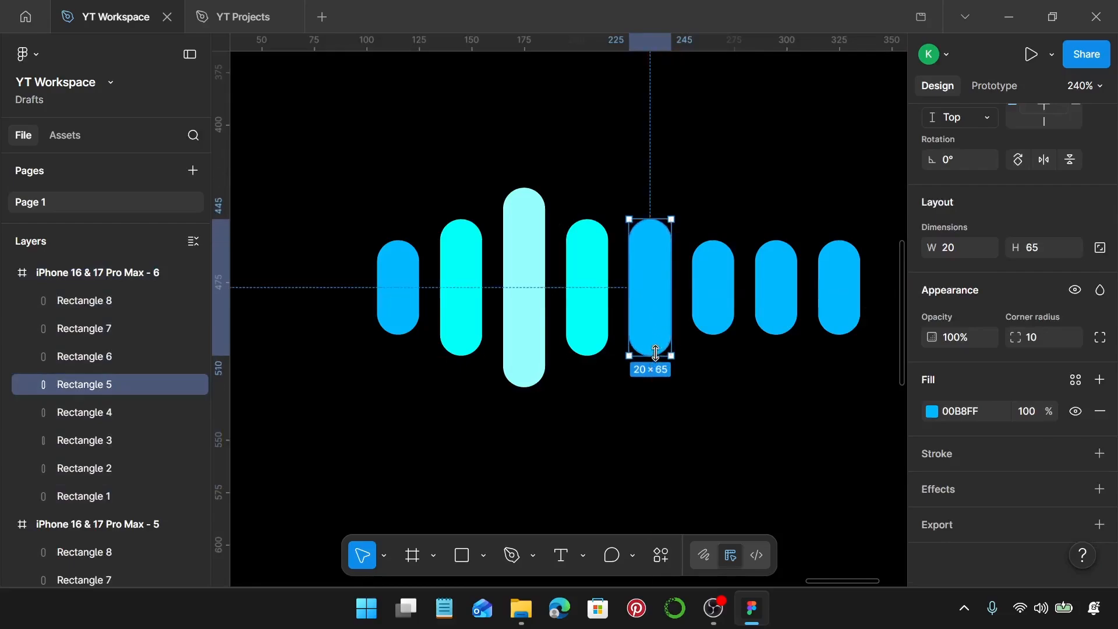
click(932, 412)
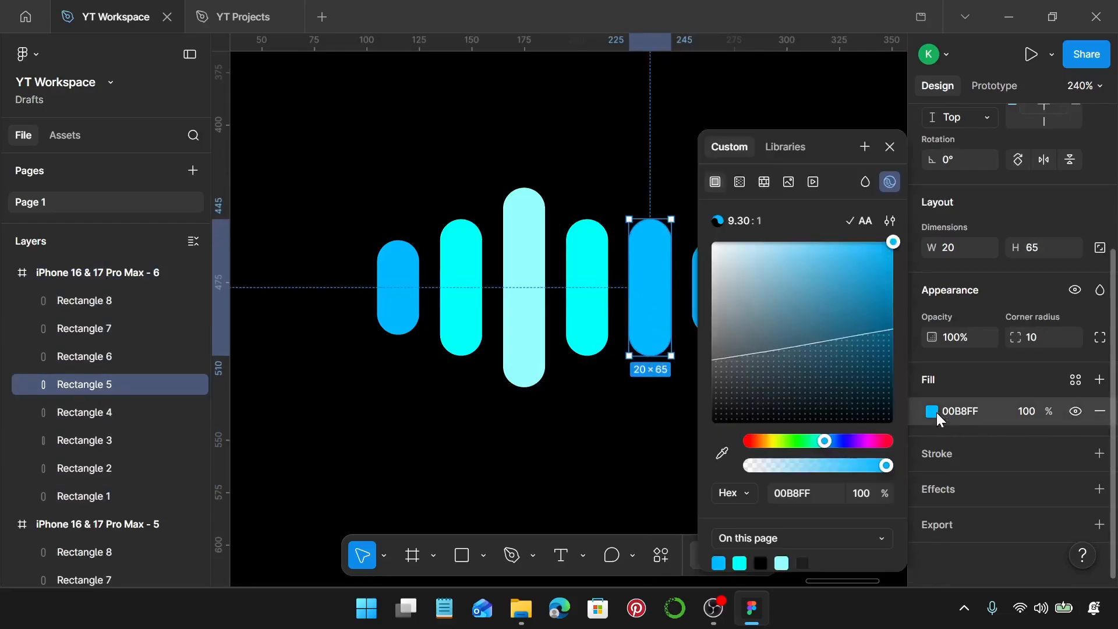
click(723, 453)
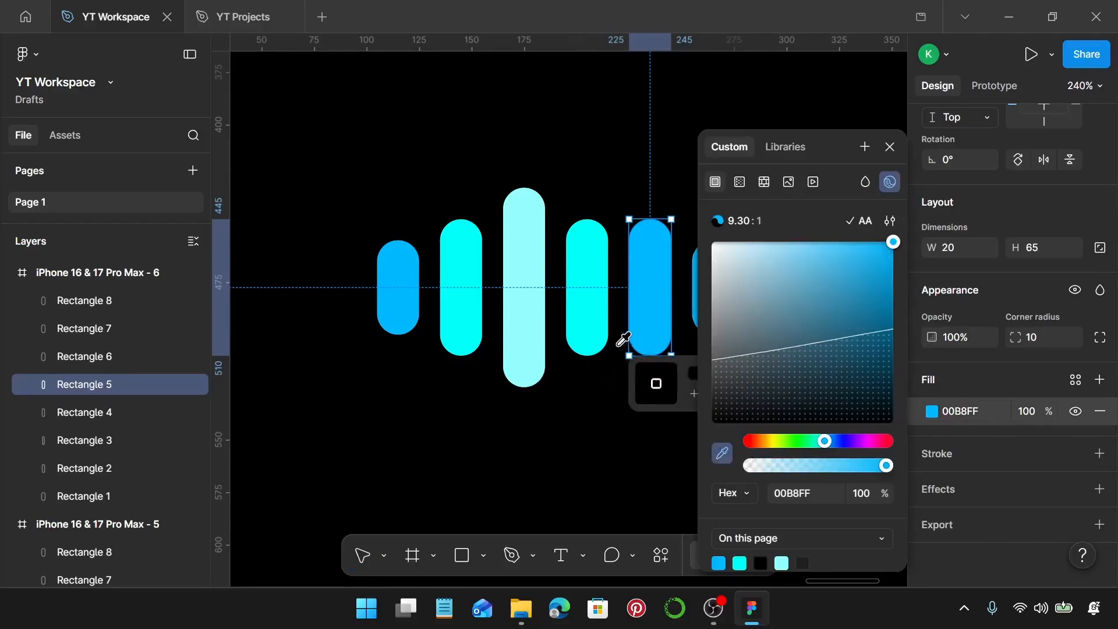
click(595, 322)
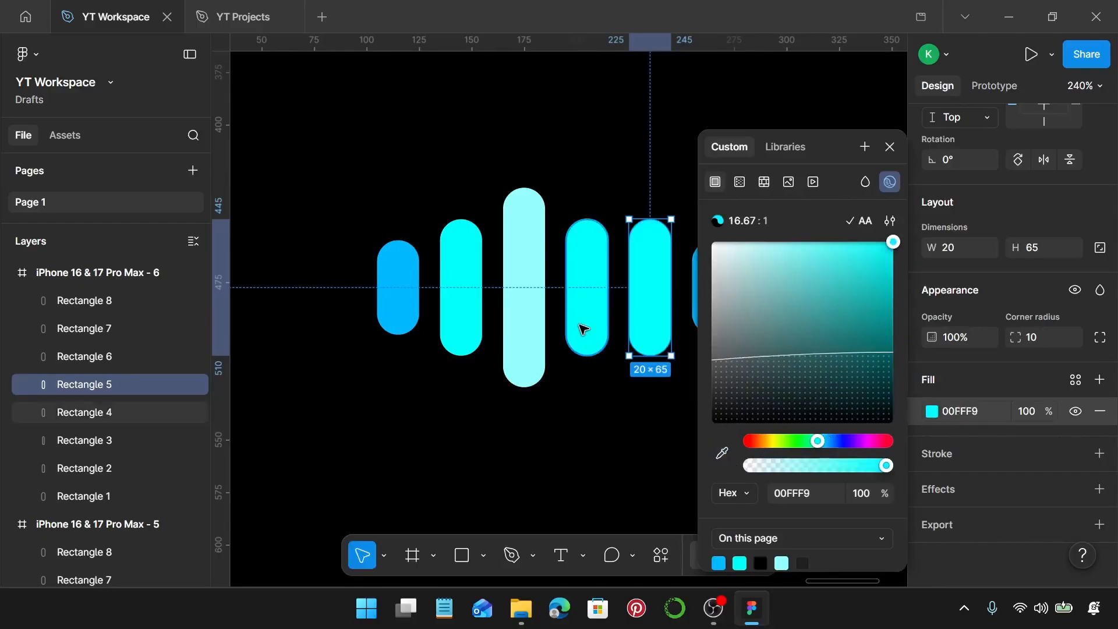
In the sixth frame, stretch the fourth bar equally at both ends to a height of 95 and sample the third bar's 97FFFF as its fill
click(583, 329)
drag(587, 359, 589, 383)
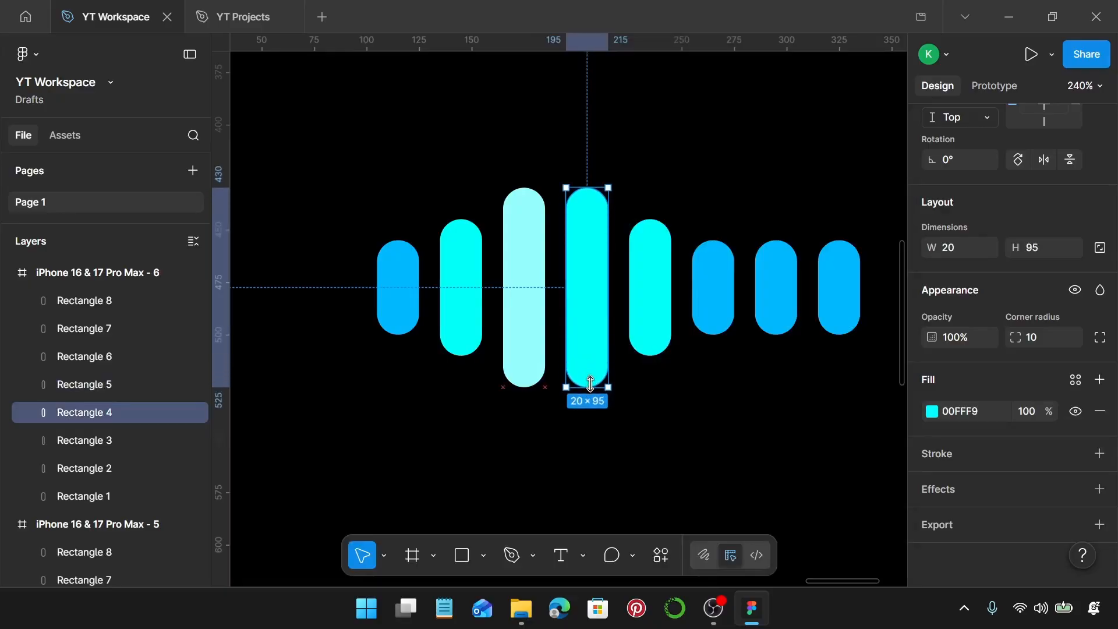
click(931, 411)
click(722, 453)
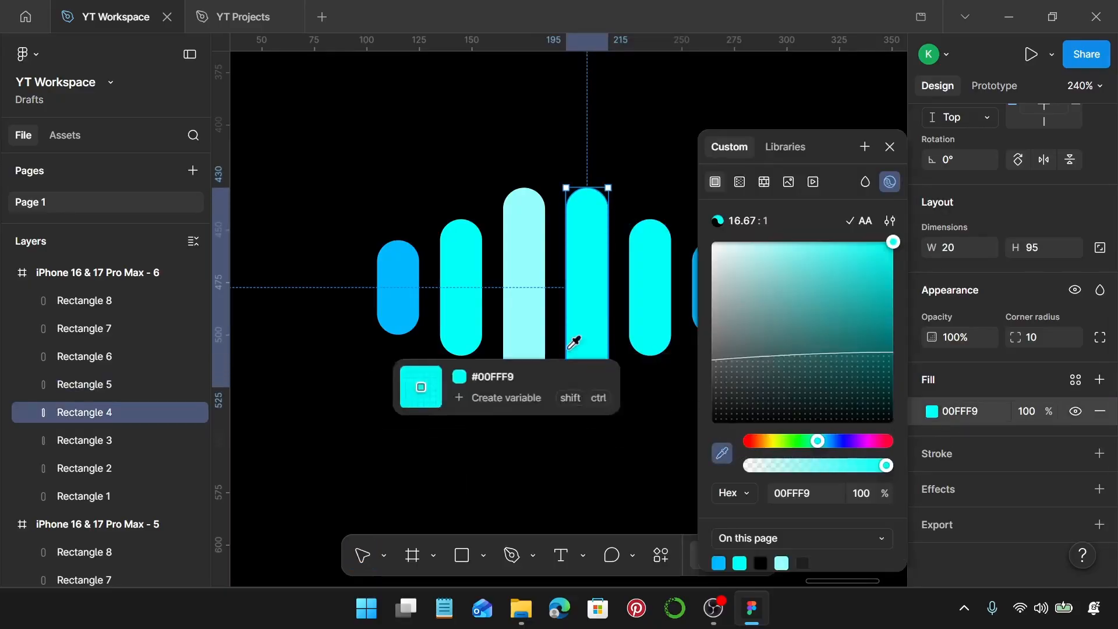
click(527, 333)
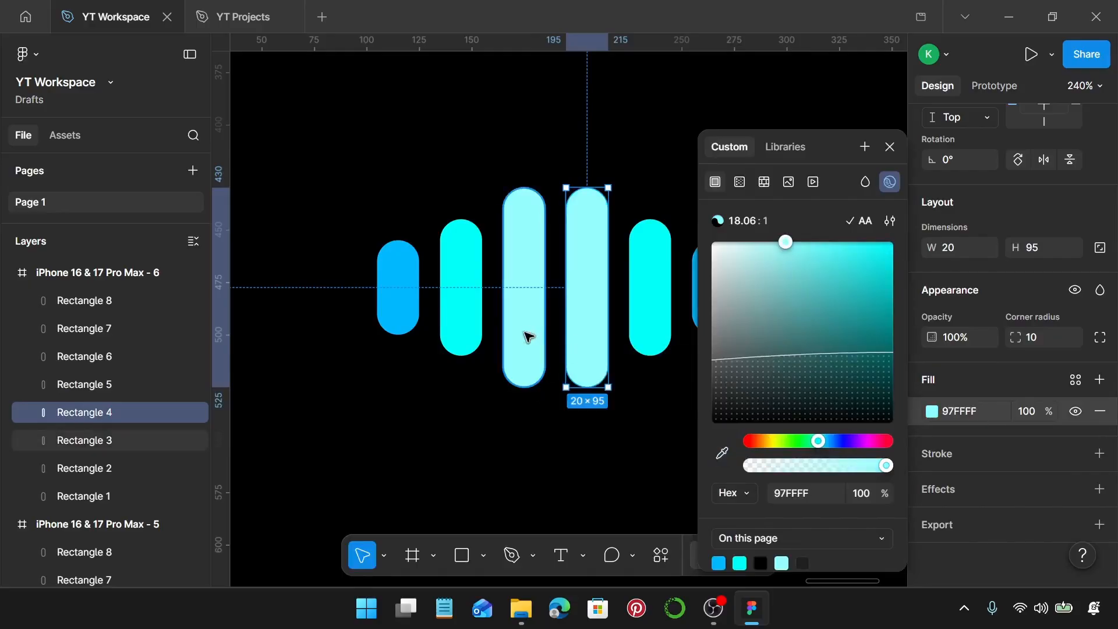
In the sixth frame, shrink the third bar equally at both ends to a height of 65 and sample the second bar's 00FFF9 as its fill
click(528, 337)
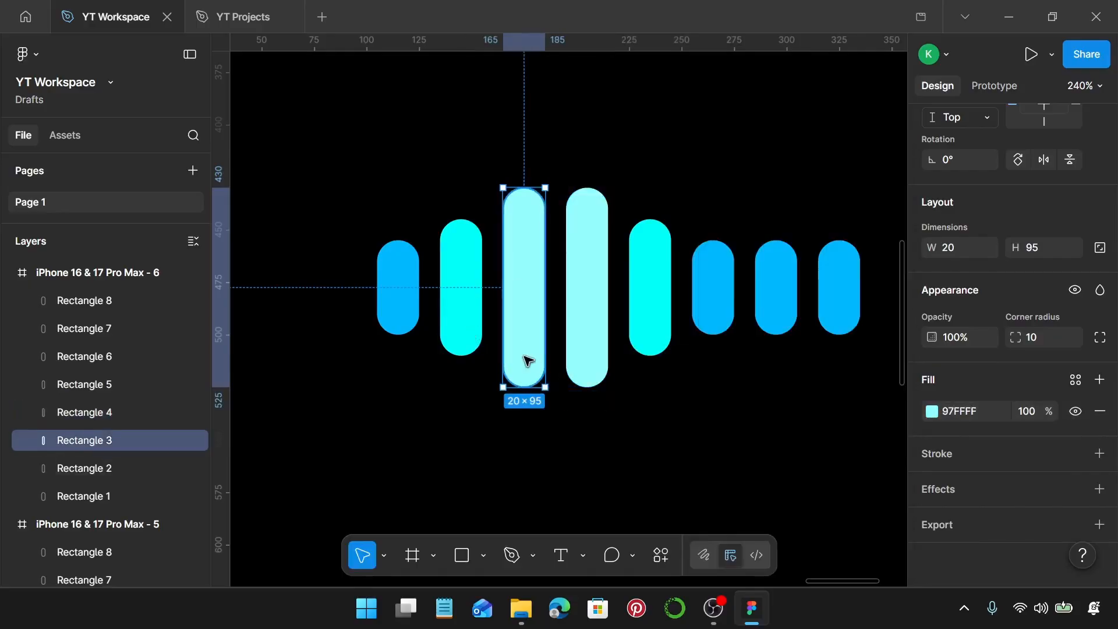
key(alt)
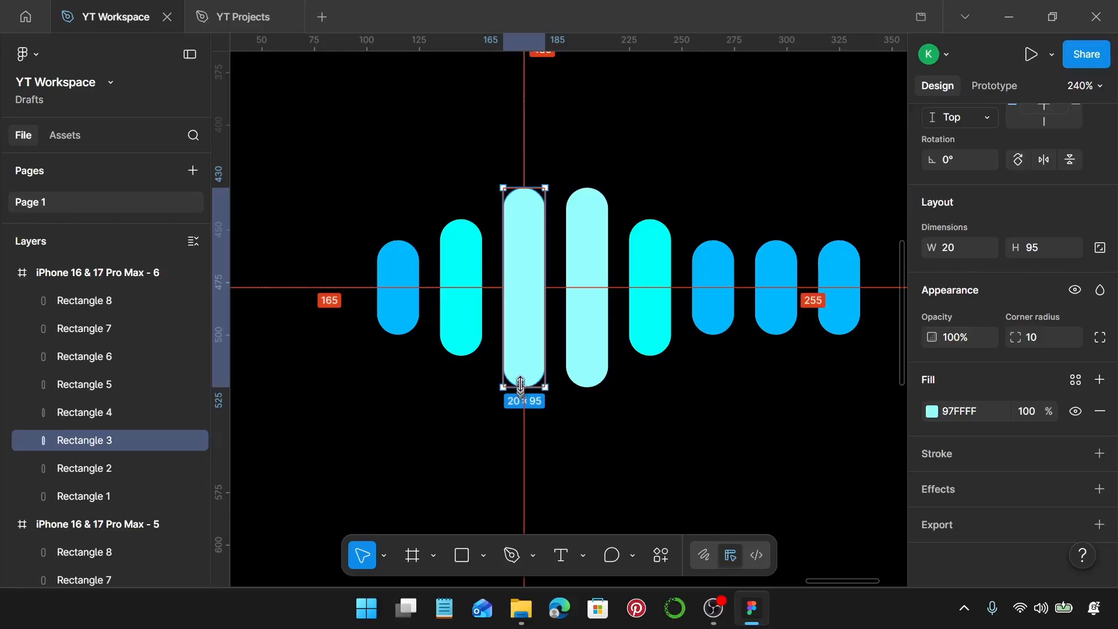
drag(521, 386, 517, 355)
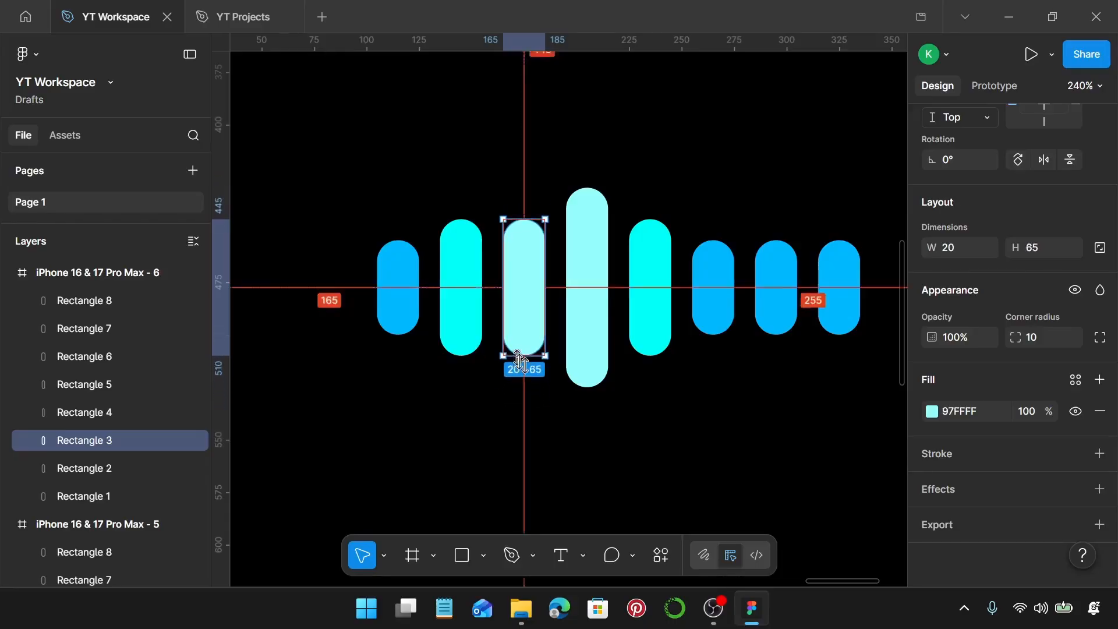
click(931, 412)
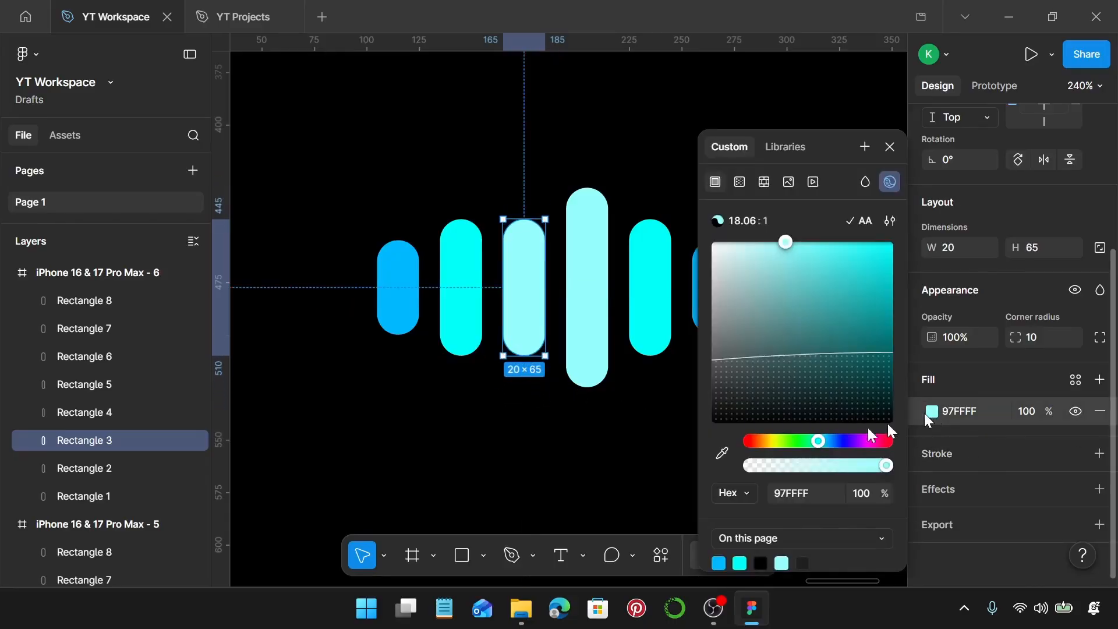
click(724, 454)
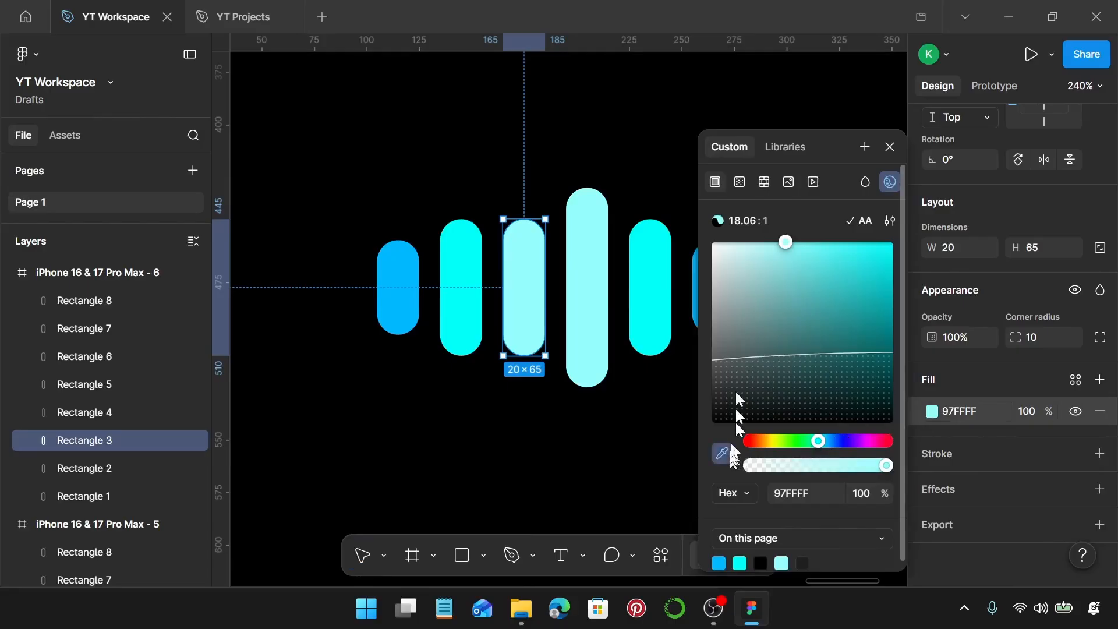
click(470, 268)
In the sixth frame, shrink the second bar equally at both ends to a height of 45 and sample the first bar's 00B8FF as its fill
click(466, 309)
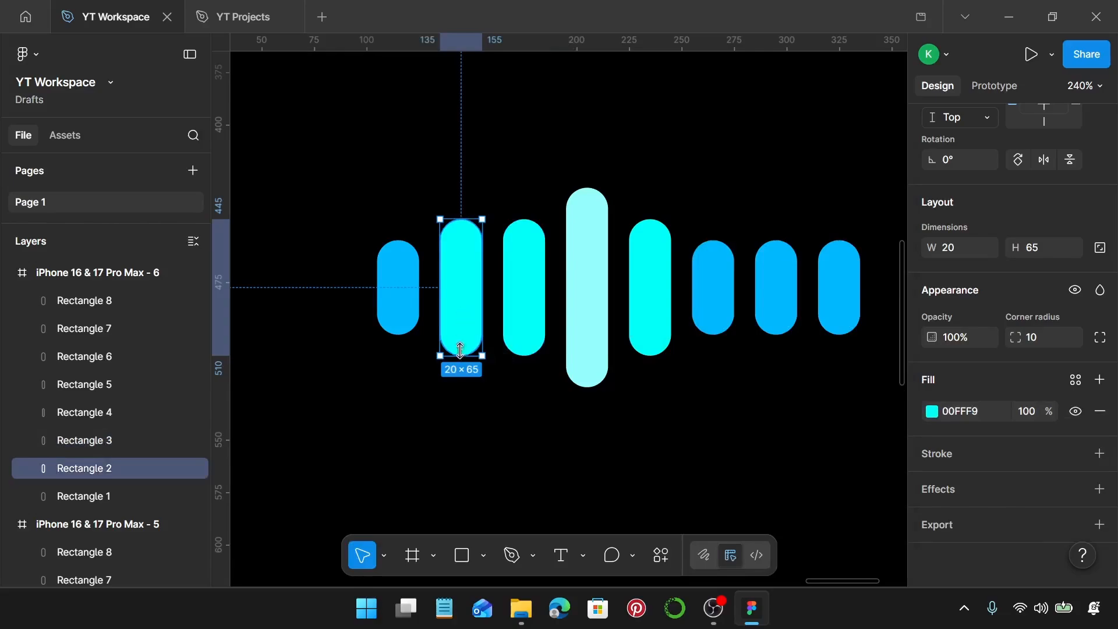
drag(461, 358, 463, 334)
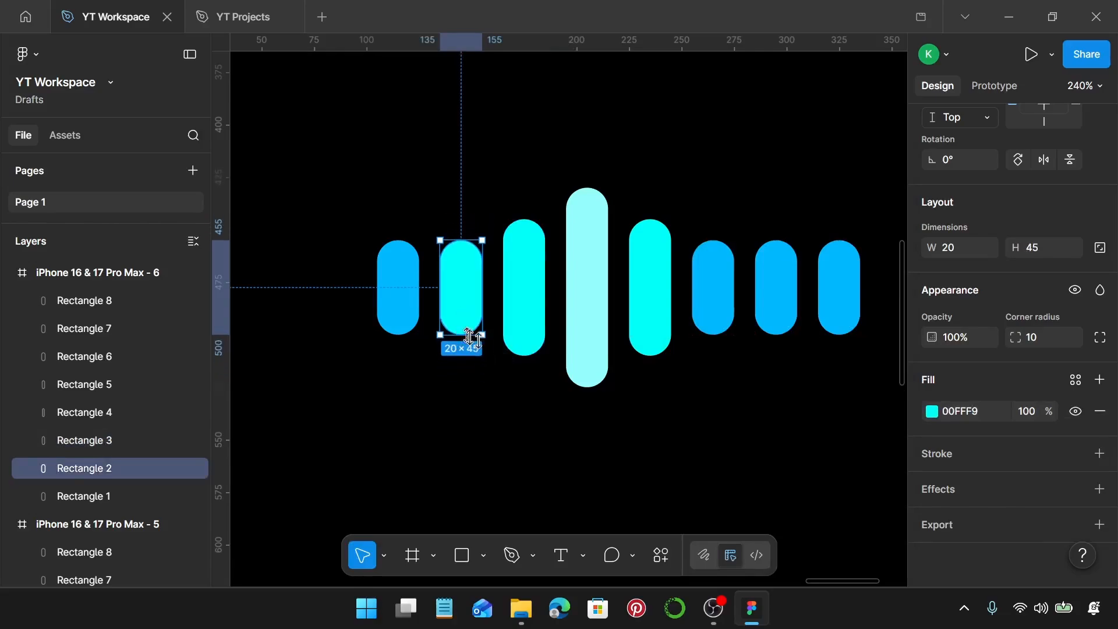
click(932, 413)
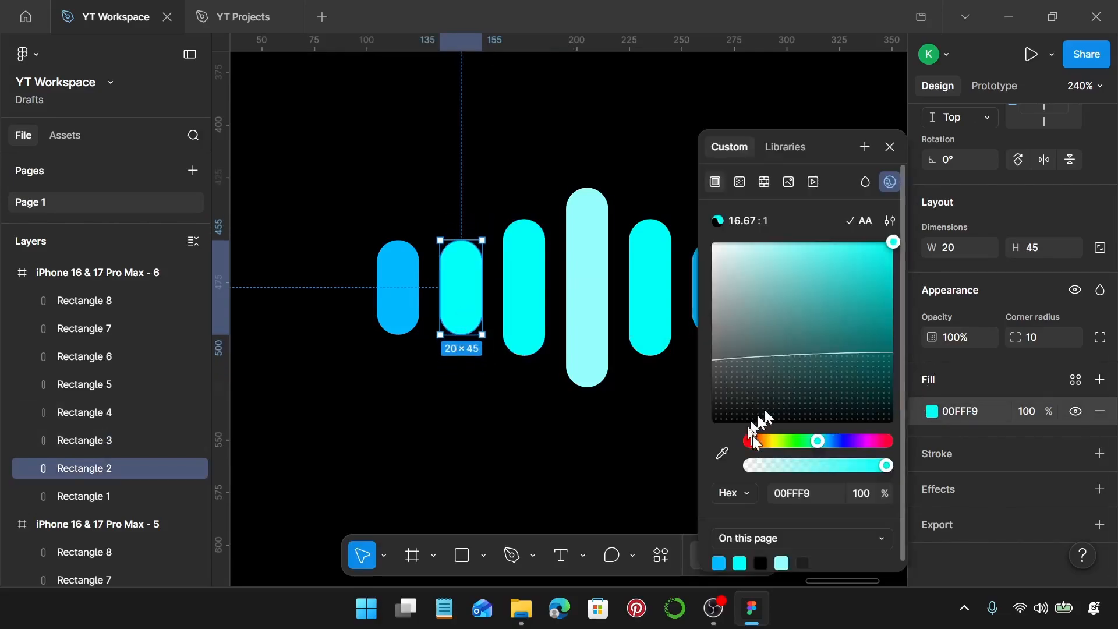
click(722, 452)
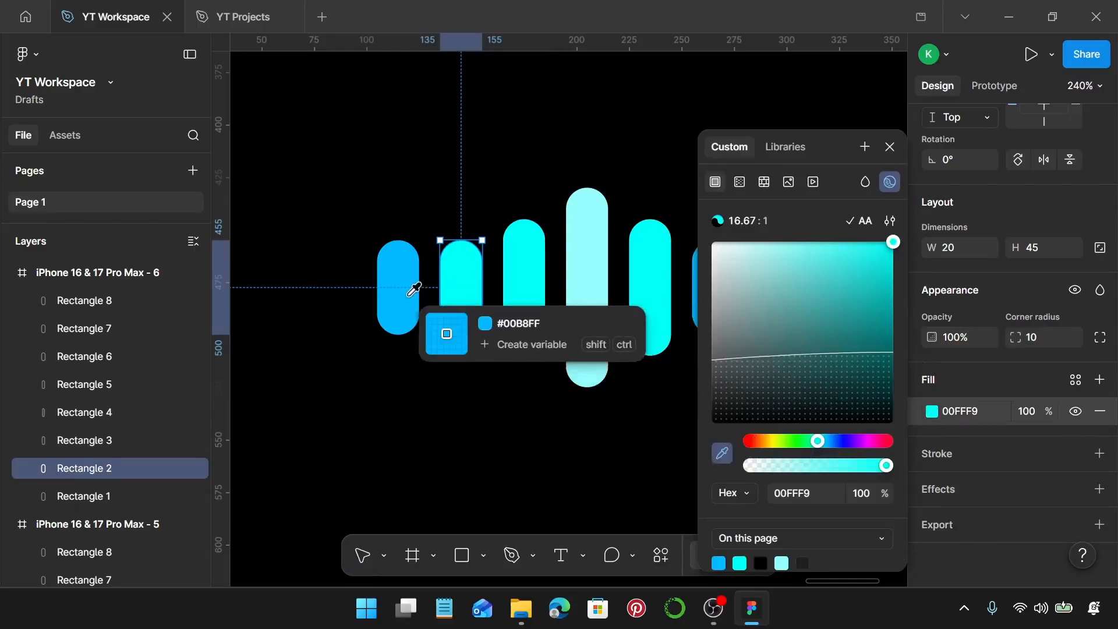
click(401, 315)
Duplicate the sixth phone frame with its bars and place the copy level with it as the seventh frame, keeping the same gap between frames
scroll(583, 294, down, 10)
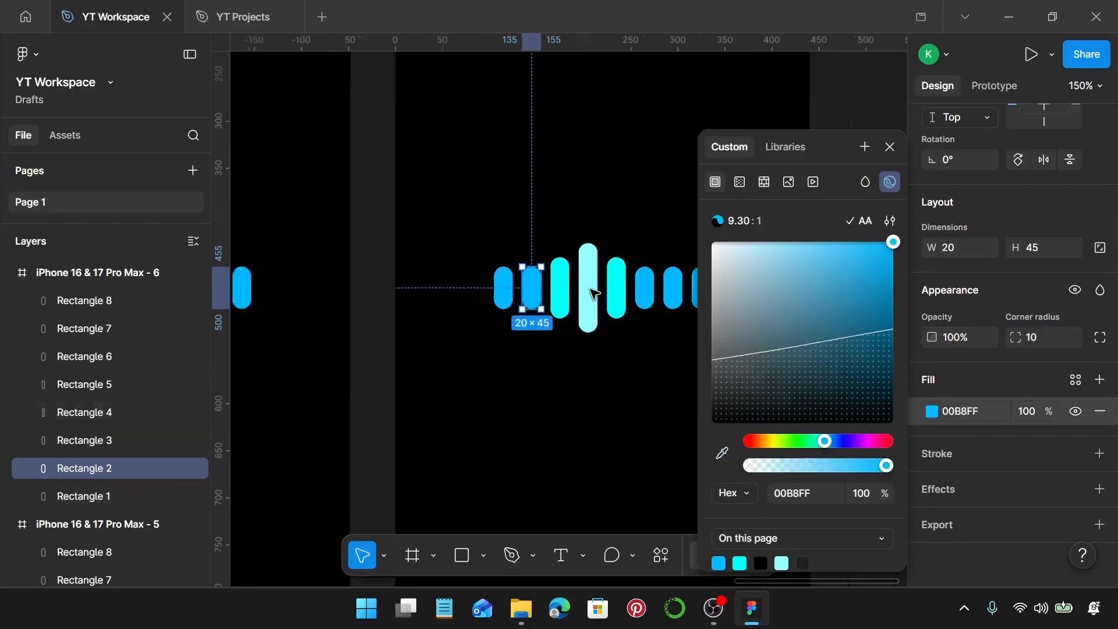
scroll(591, 291, down, 3)
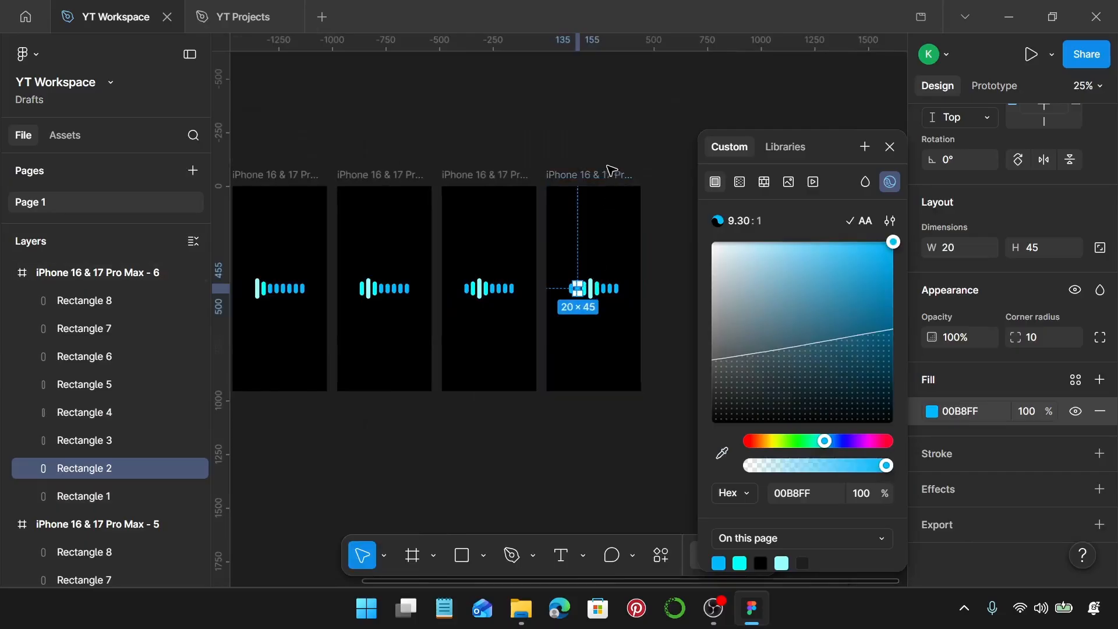
click(591, 176)
drag(600, 178, 706, 179)
In the seventh frame, stretch the sixth bar equally at both ends to a height of 65 and sample the fifth bar's 00FFF9 as its fill
scroll(776, 285, up, 10)
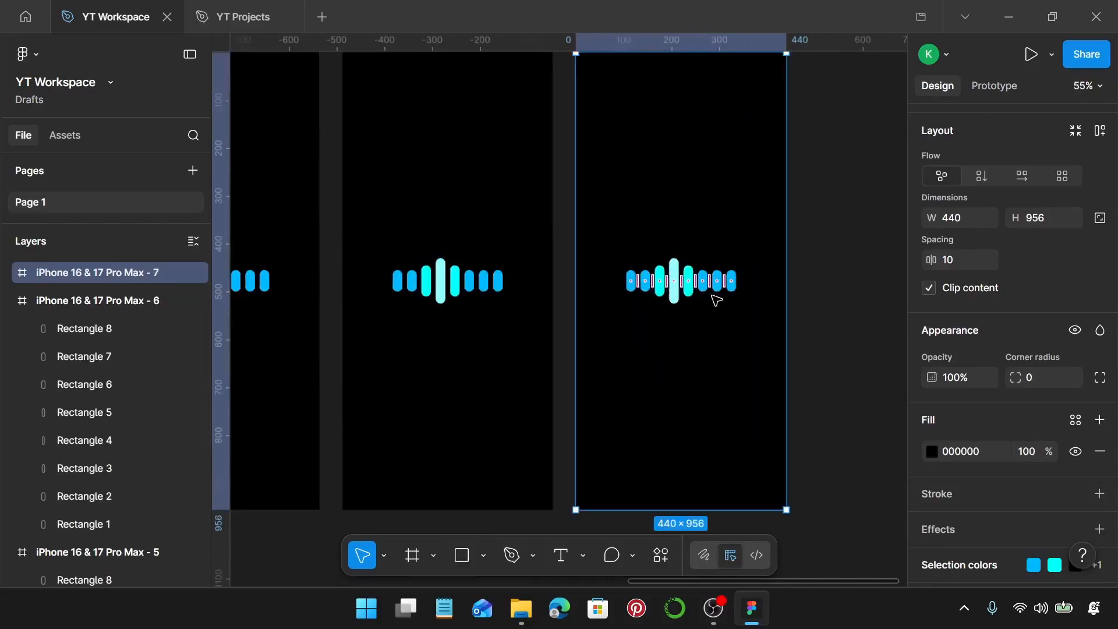
click(684, 266)
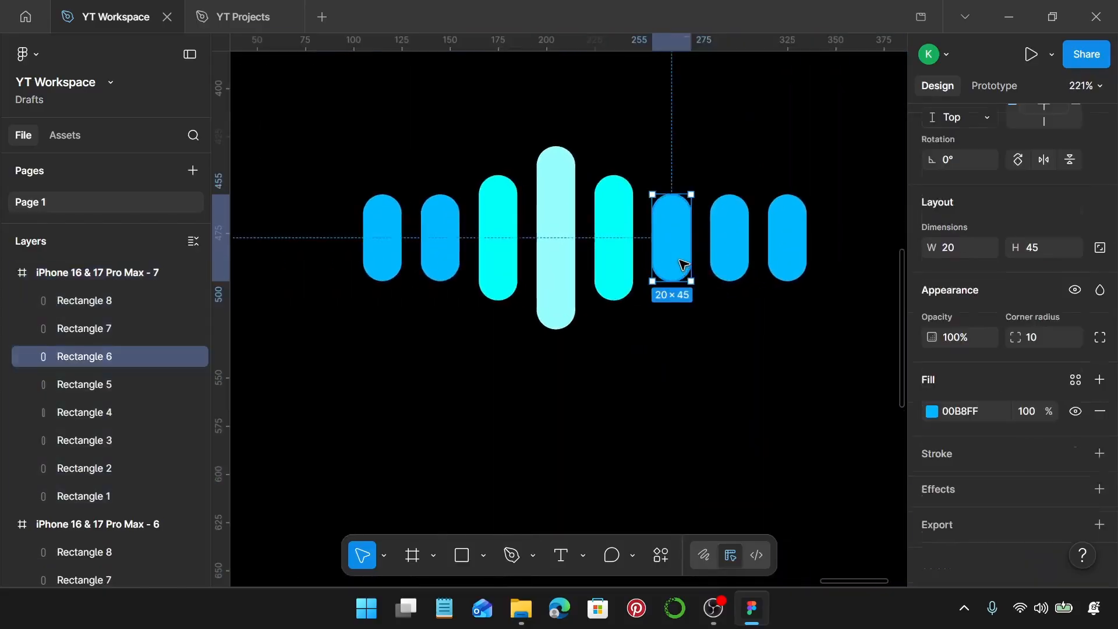
drag(677, 282, 678, 298)
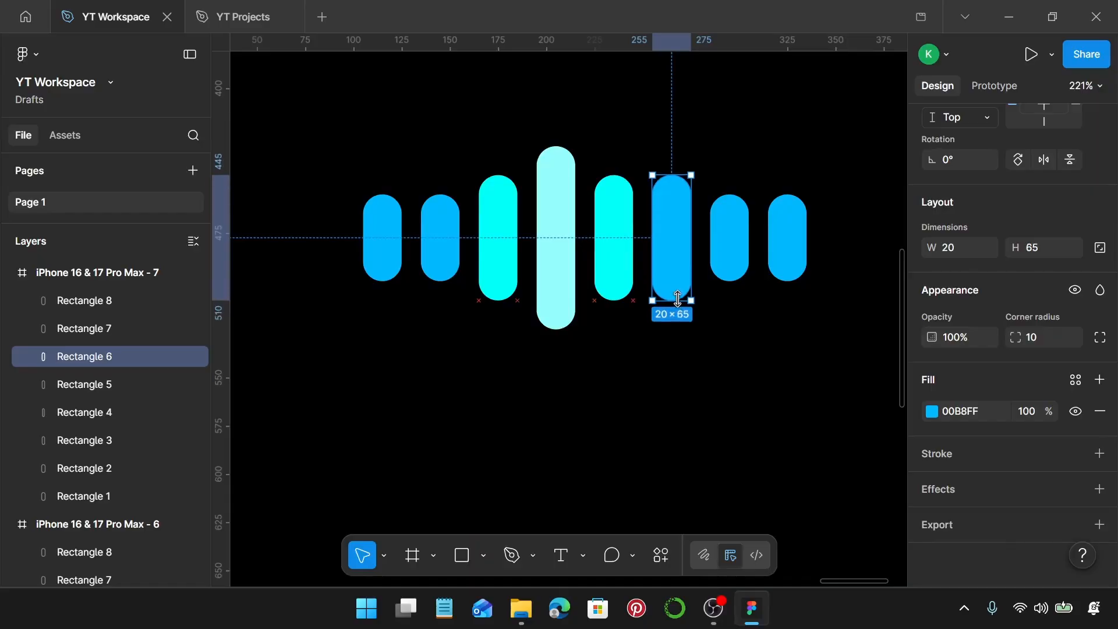
click(933, 412)
click(727, 453)
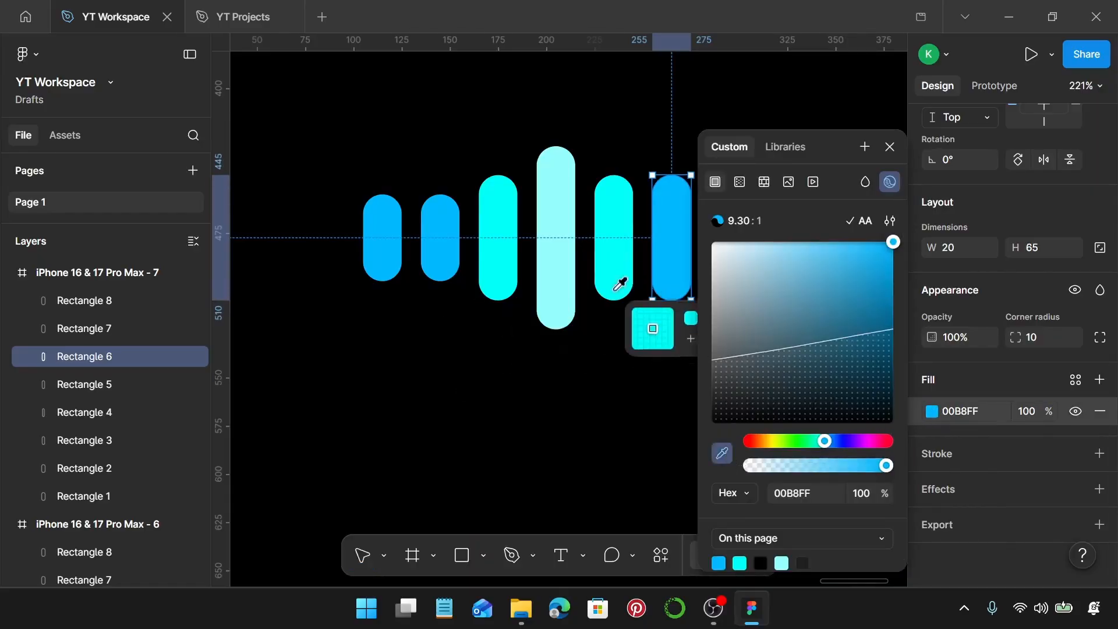
click(607, 270)
In the seventh frame, stretch the fifth bar equally at both ends to a height of 95 and sample the fourth bar's 97FFFF as its fill
click(613, 266)
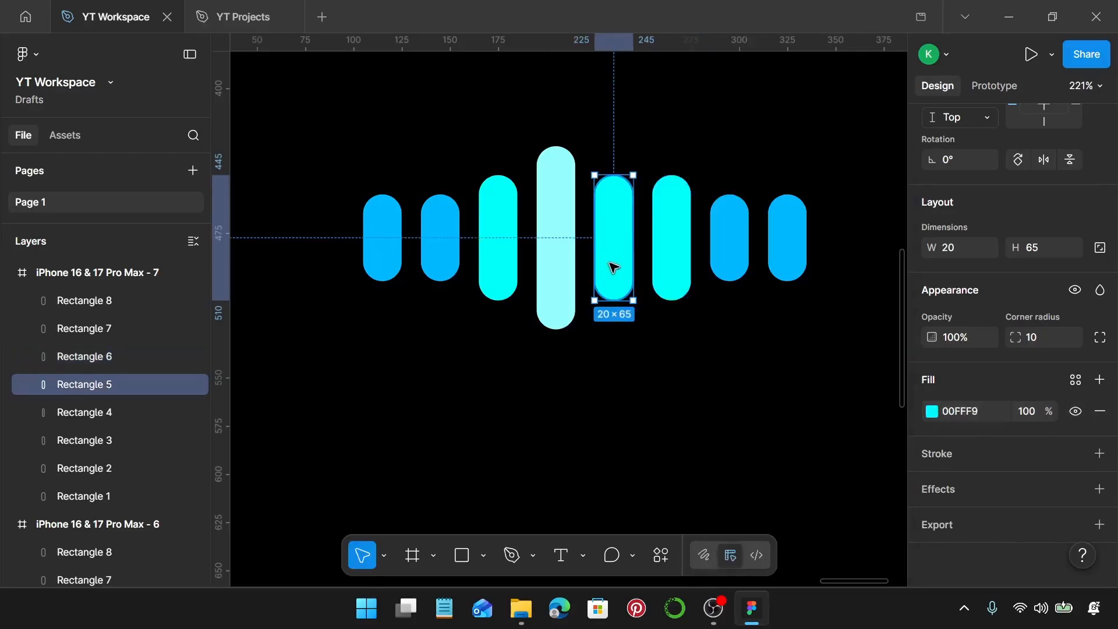
drag(610, 299, 617, 329)
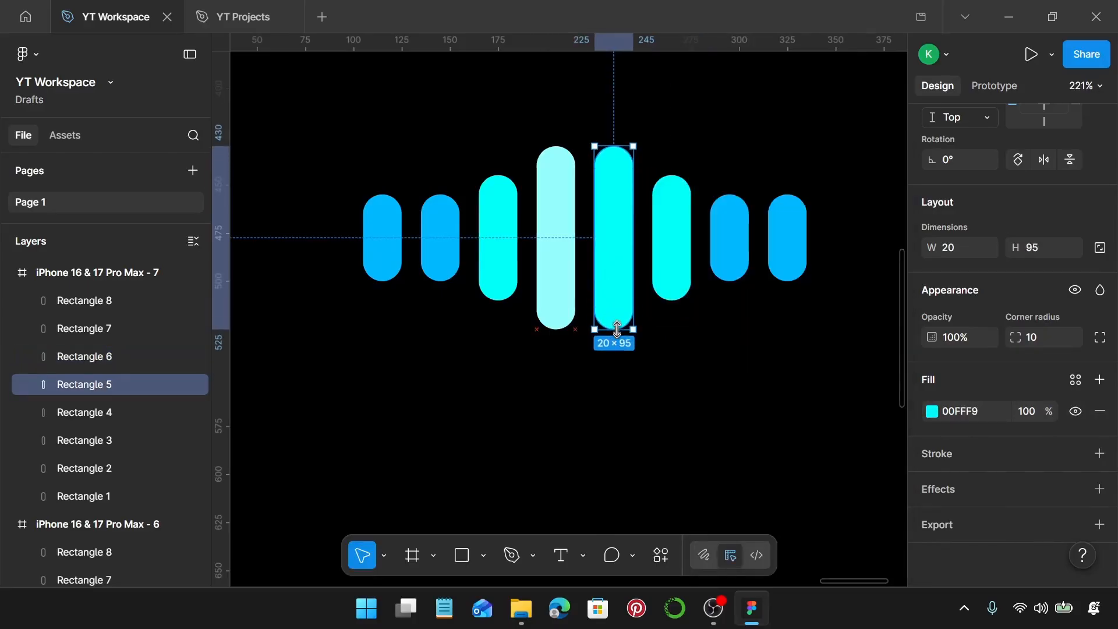
click(932, 411)
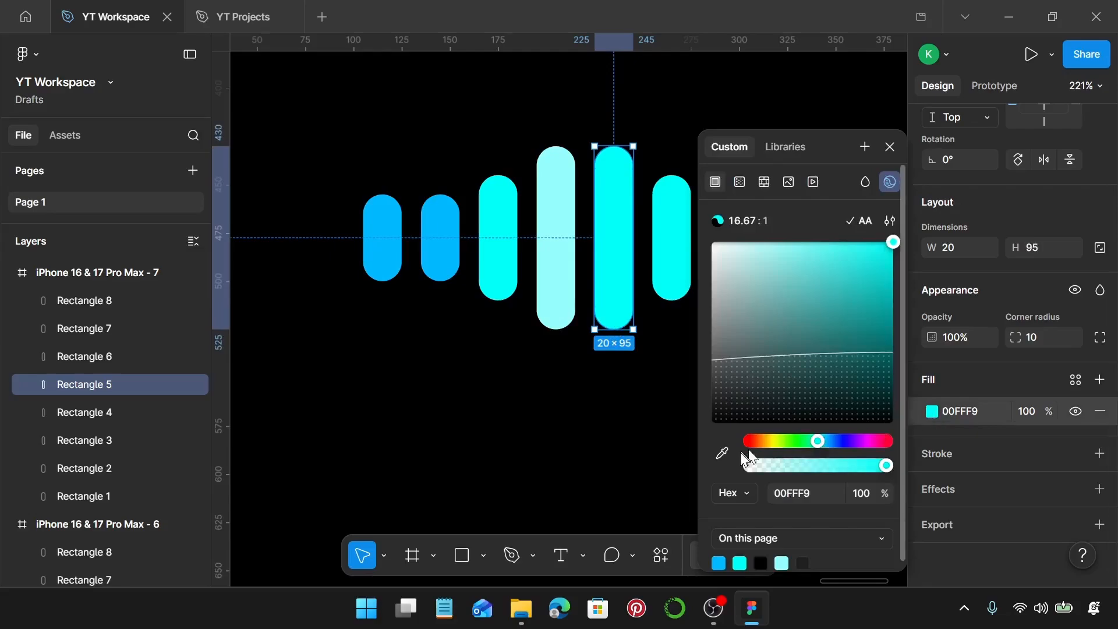
click(722, 453)
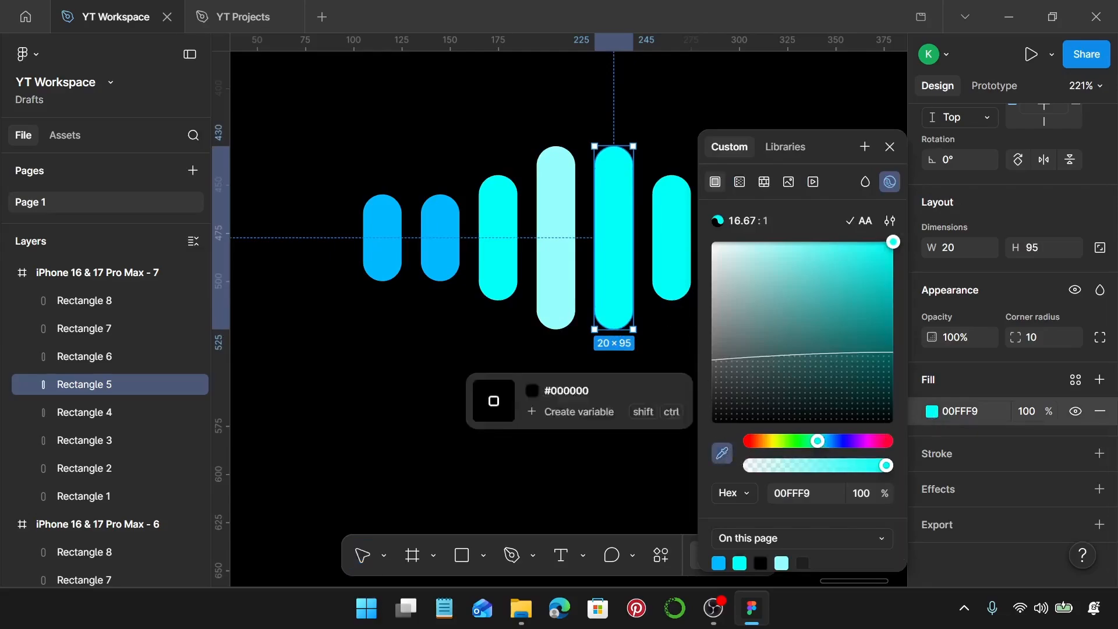
click(562, 289)
In the seventh frame, shrink the fourth bar equally at both ends to a height of 65 and sample the third bar's 00FFF9 as its fill
click(562, 291)
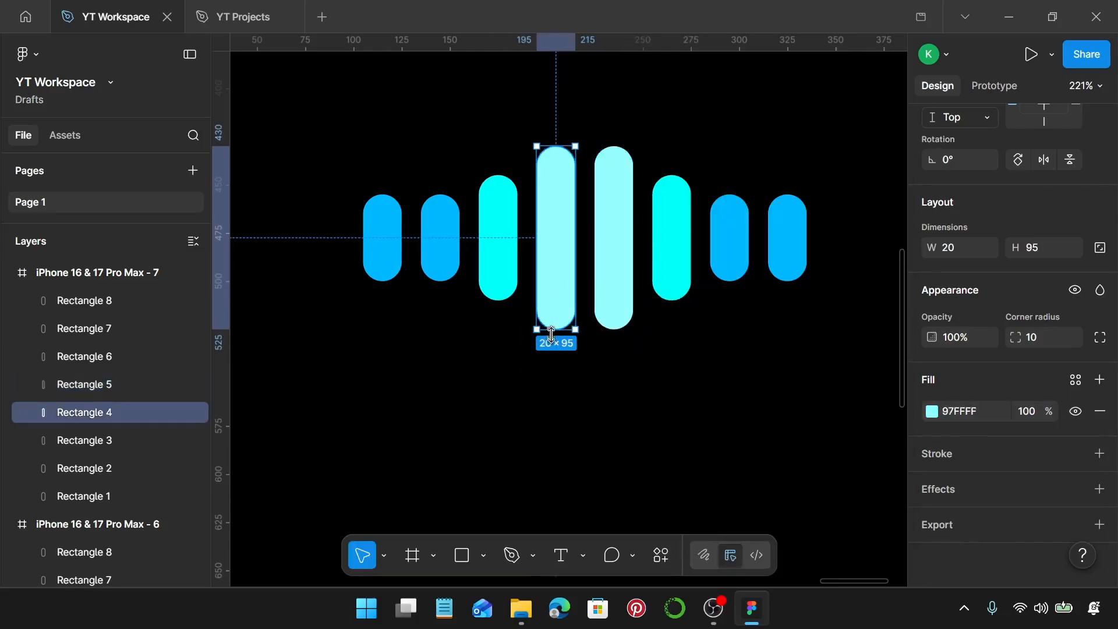
drag(553, 329, 553, 302)
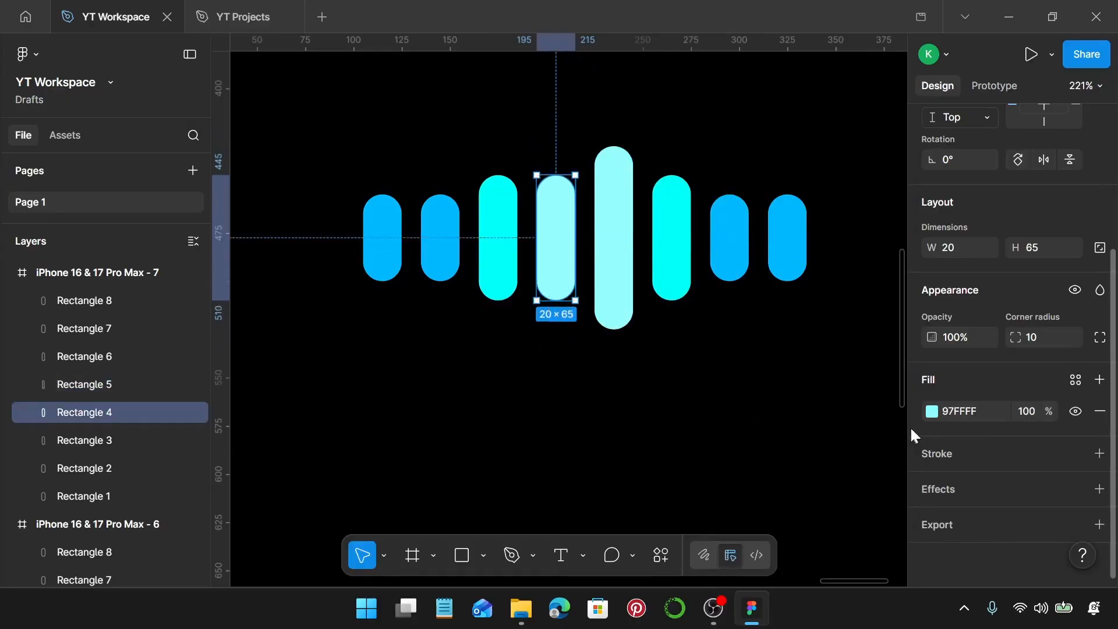
click(932, 412)
click(721, 453)
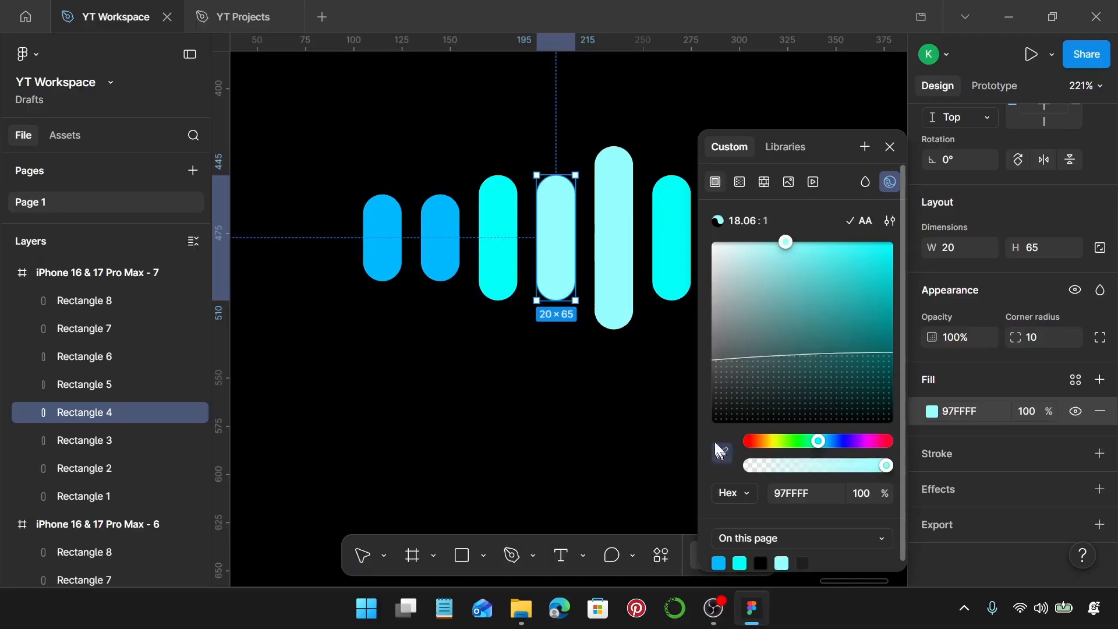
click(507, 271)
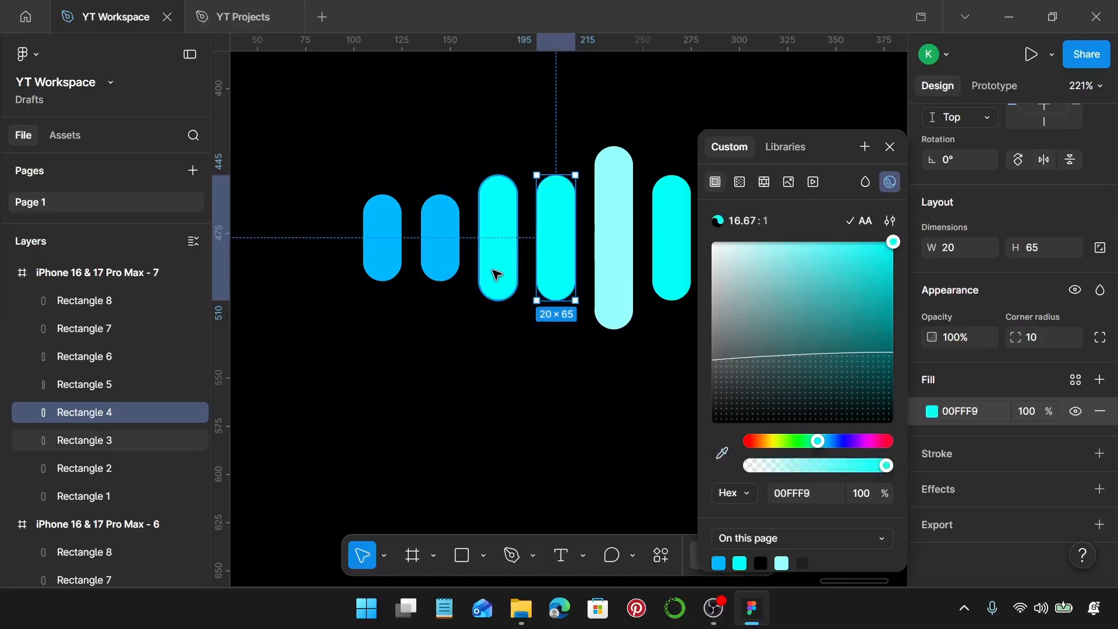
In the seventh frame, shrink the third bar equally at both ends to a height of 45 and sample the second bar's 00B8FF as its fill
click(497, 286)
drag(498, 300, 496, 281)
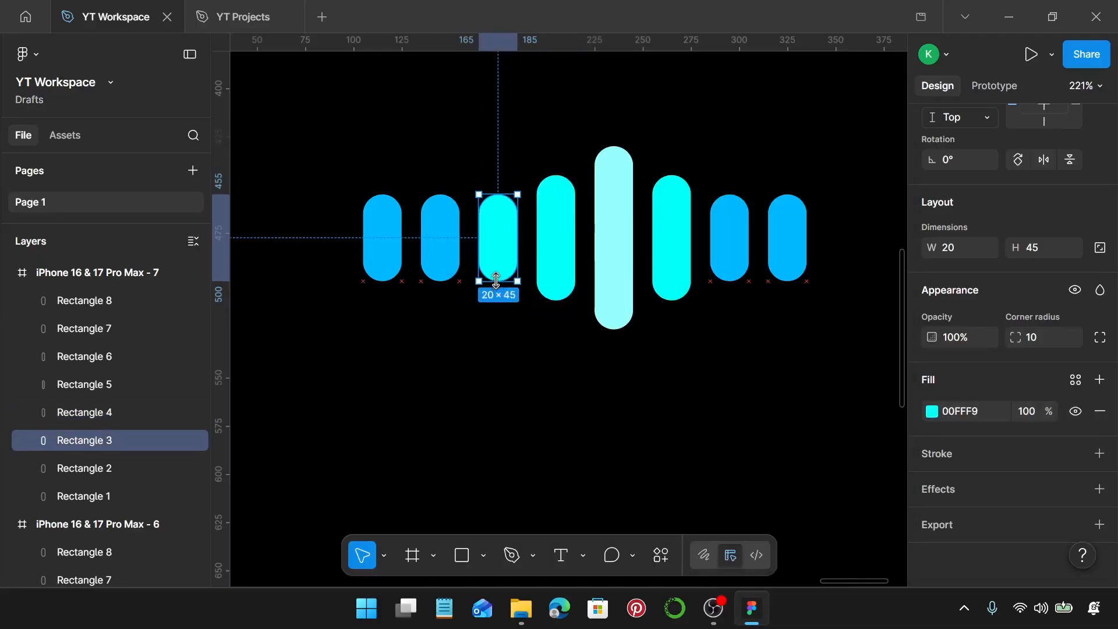
click(931, 412)
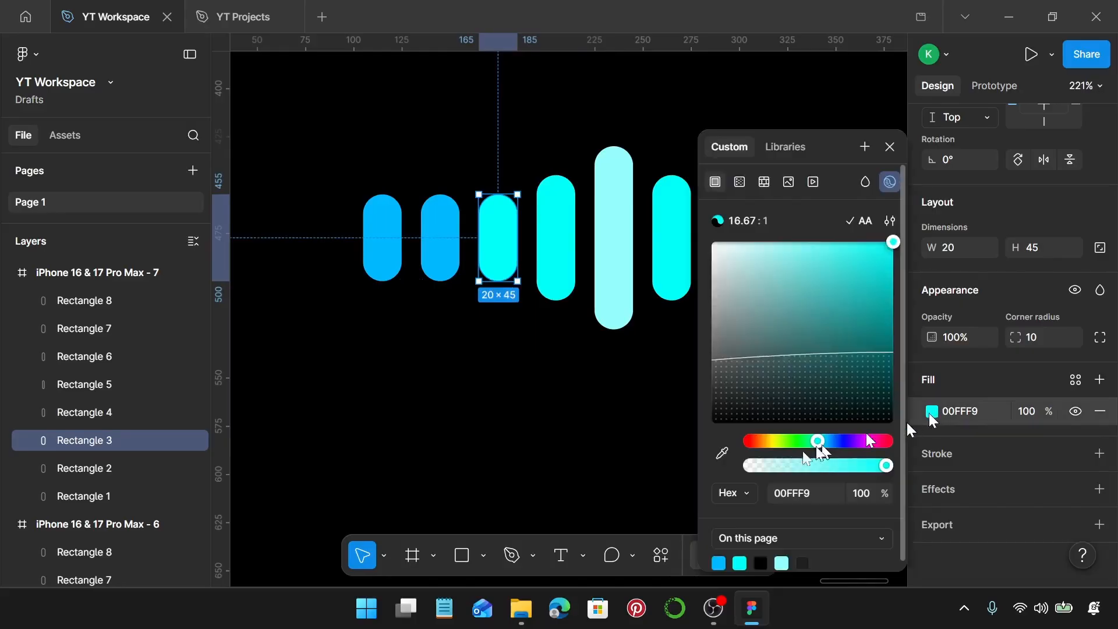
click(722, 453)
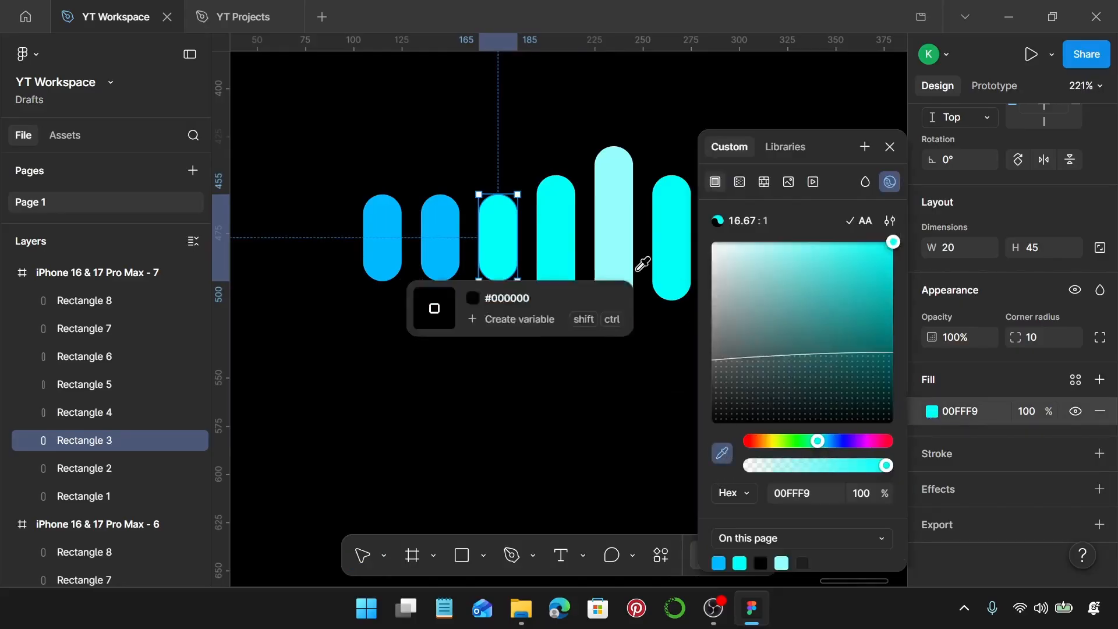
click(445, 251)
Duplicate the seventh phone frame with its bars and place the copy beside it as the eighth frame at X 3416, Y 0
scroll(553, 280, down, 5)
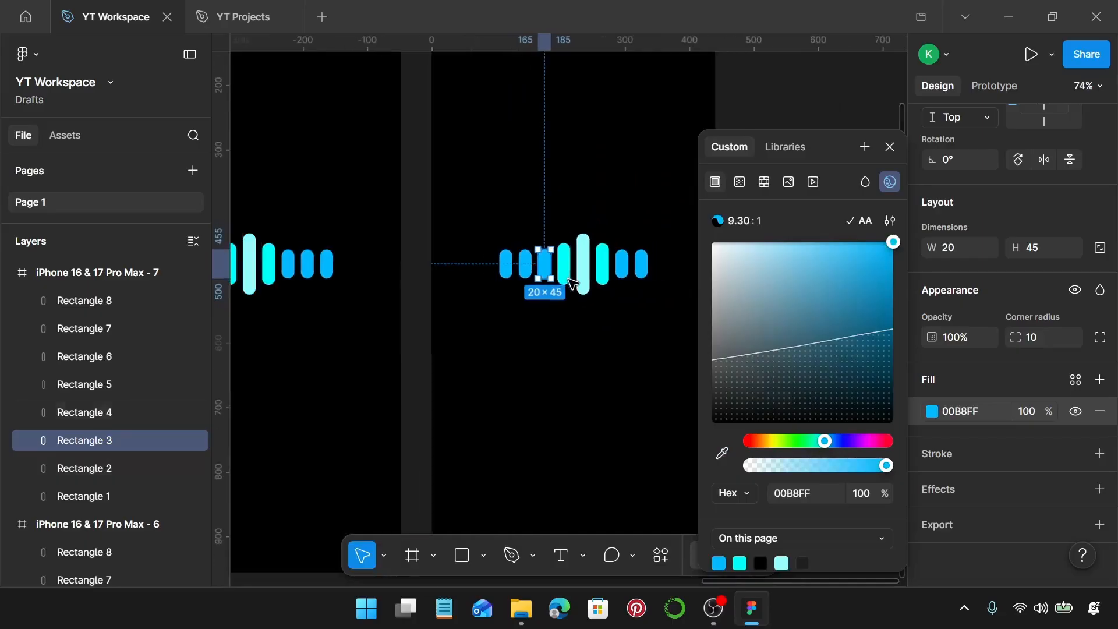
scroll(572, 283, down, 3)
click(602, 338)
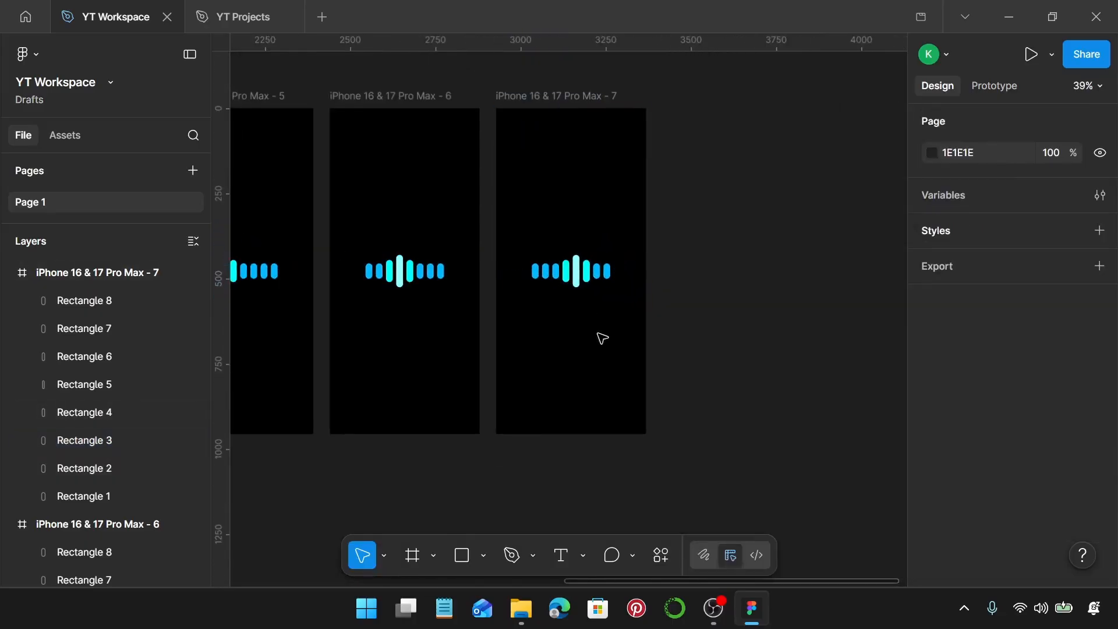
click(573, 99)
alt+drag(567, 102, 739, 342)
In the eighth frame, stretch the seventh bar equally at both ends to a height of 65 and sample the sixth bar's 00FFF9 as its fill
scroll(780, 343, down, 2)
scroll(780, 379, up, 6)
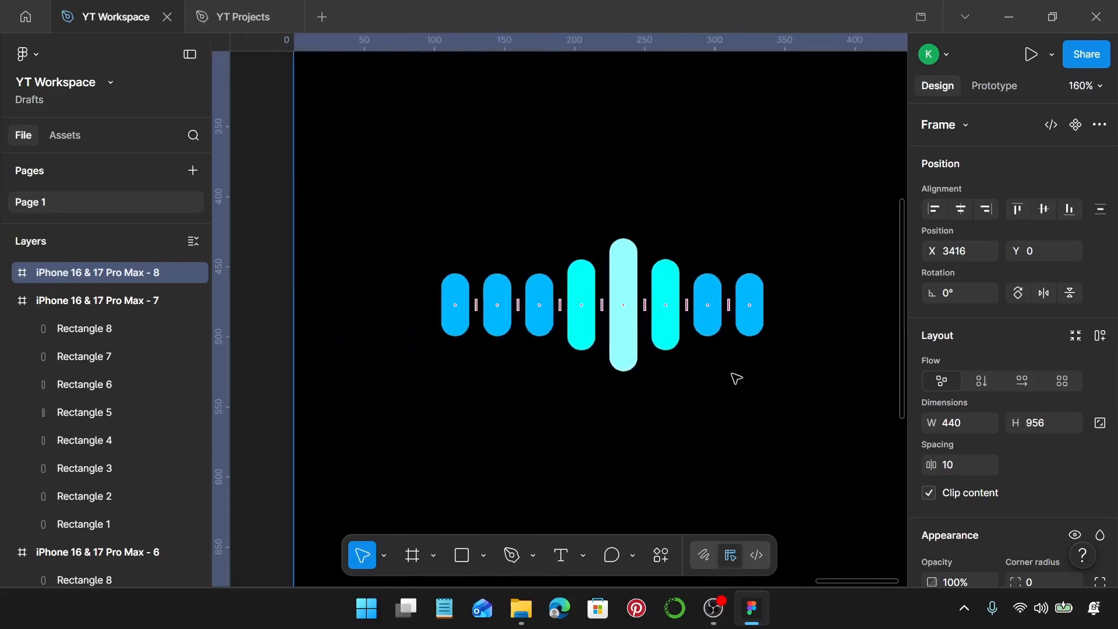
click(716, 329)
scroll(710, 331, up, 2)
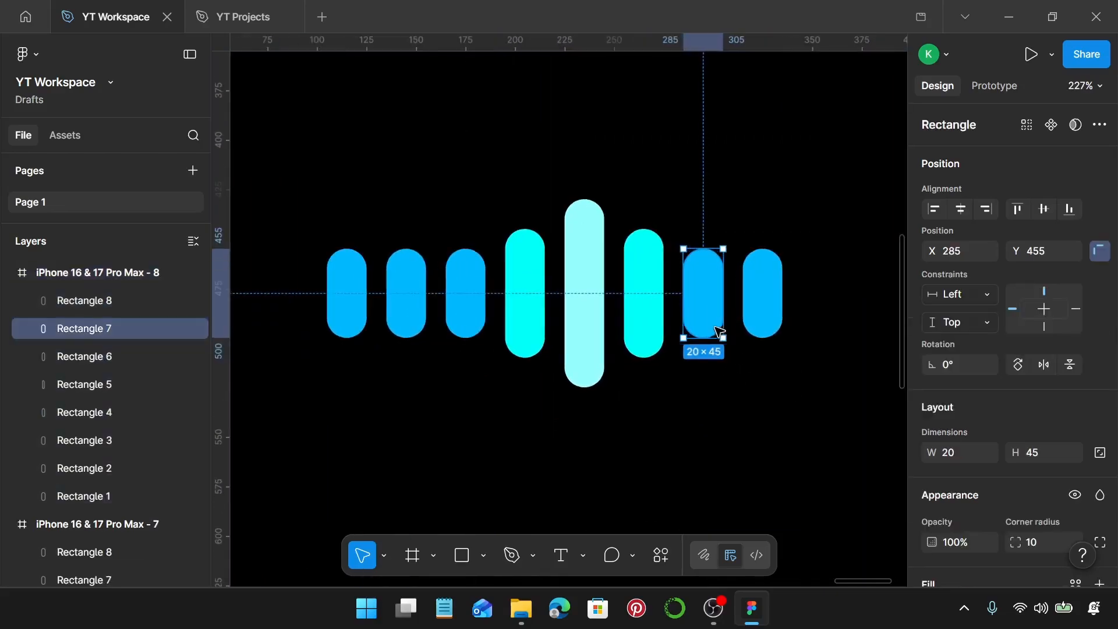
alt+drag(708, 342, 710, 353)
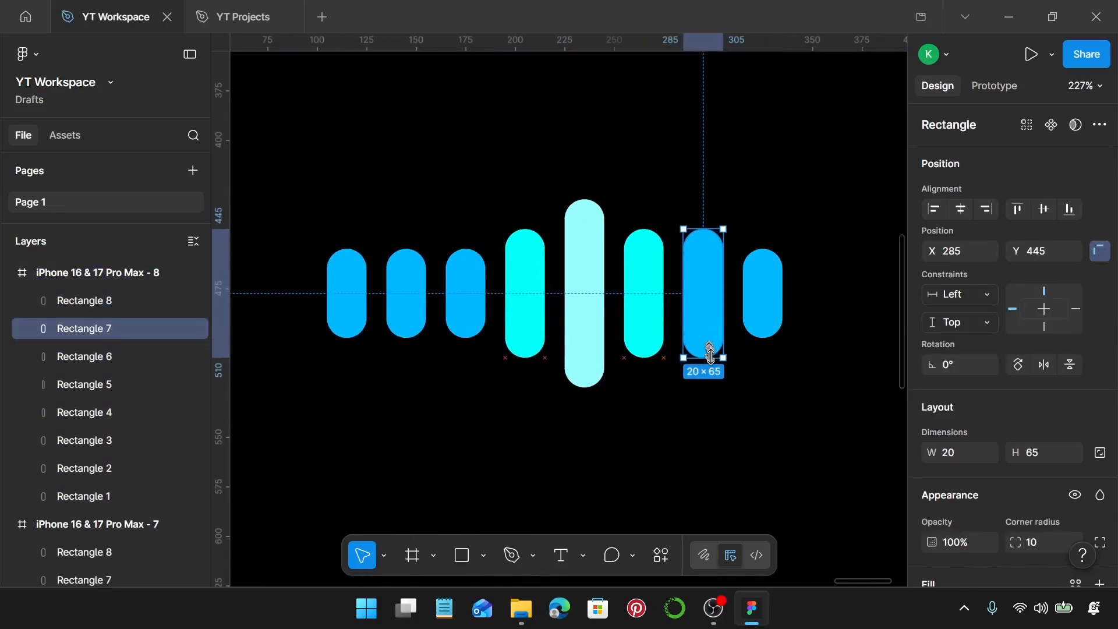
scroll(942, 501, down, 4)
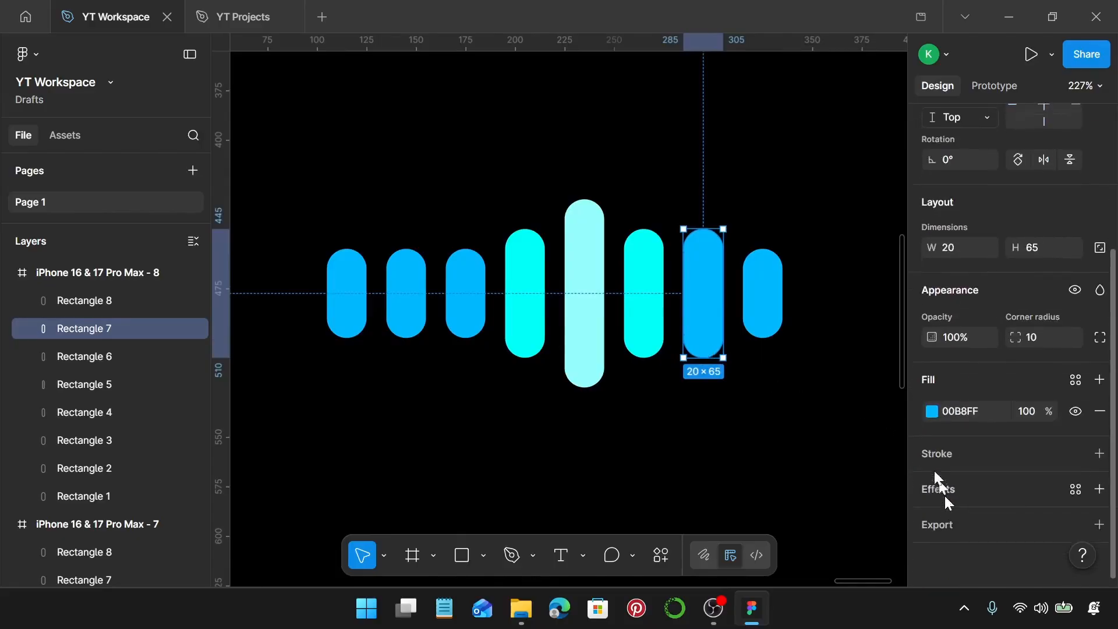
click(932, 412)
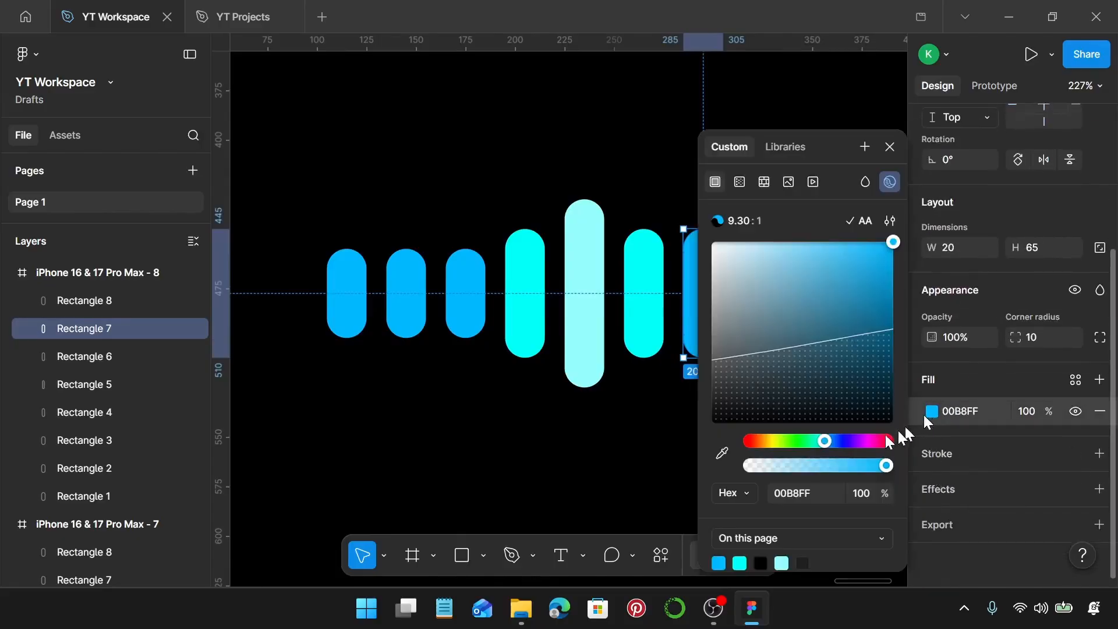
click(721, 453)
click(664, 327)
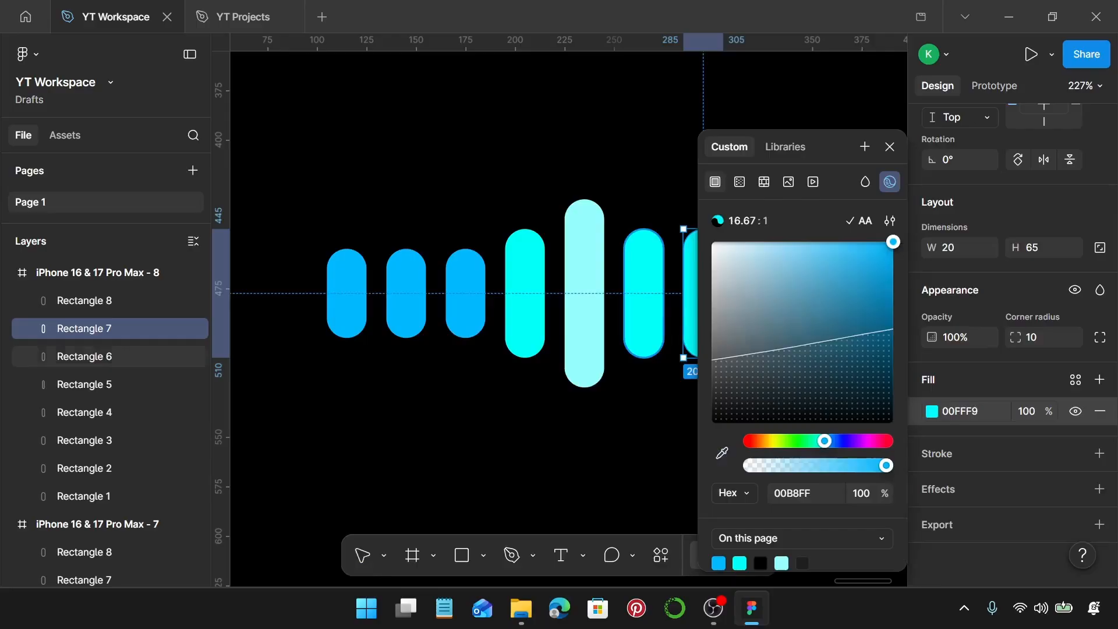
In the eighth frame, stretch the sixth bar equally at both ends to a height of 95 and sample the fifth bar's 97FFFF as its fill
click(654, 329)
drag(643, 358, 645, 384)
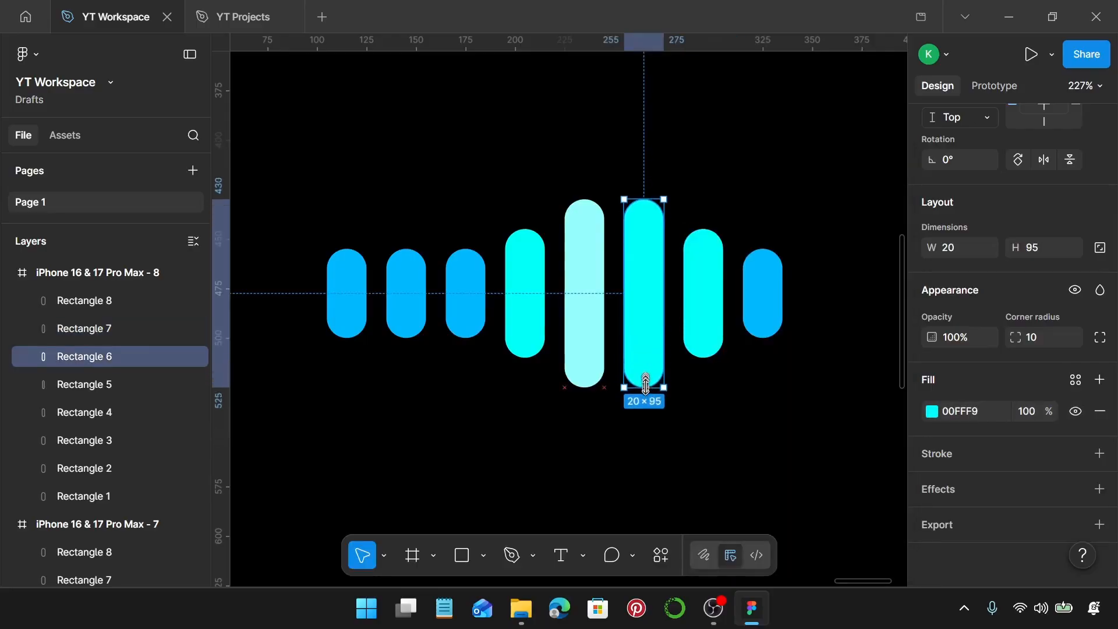
click(932, 411)
click(722, 453)
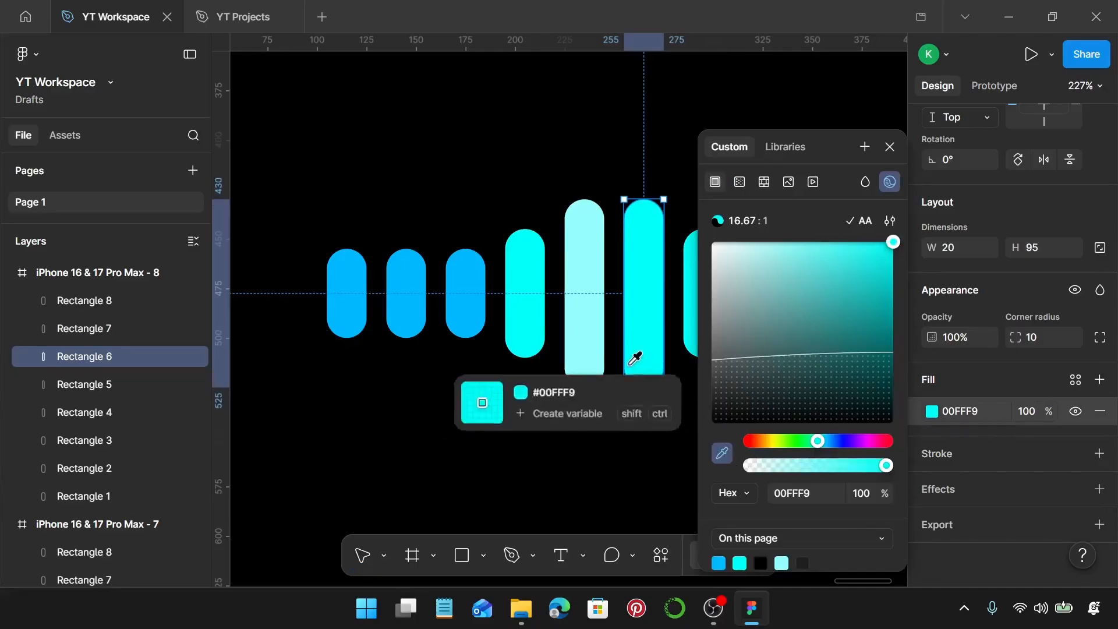
click(588, 332)
In the eighth frame, shrink the fifth bar equally at both ends to a height of 65 and sample the fourth bar's 00FFF9 as its fill
click(590, 336)
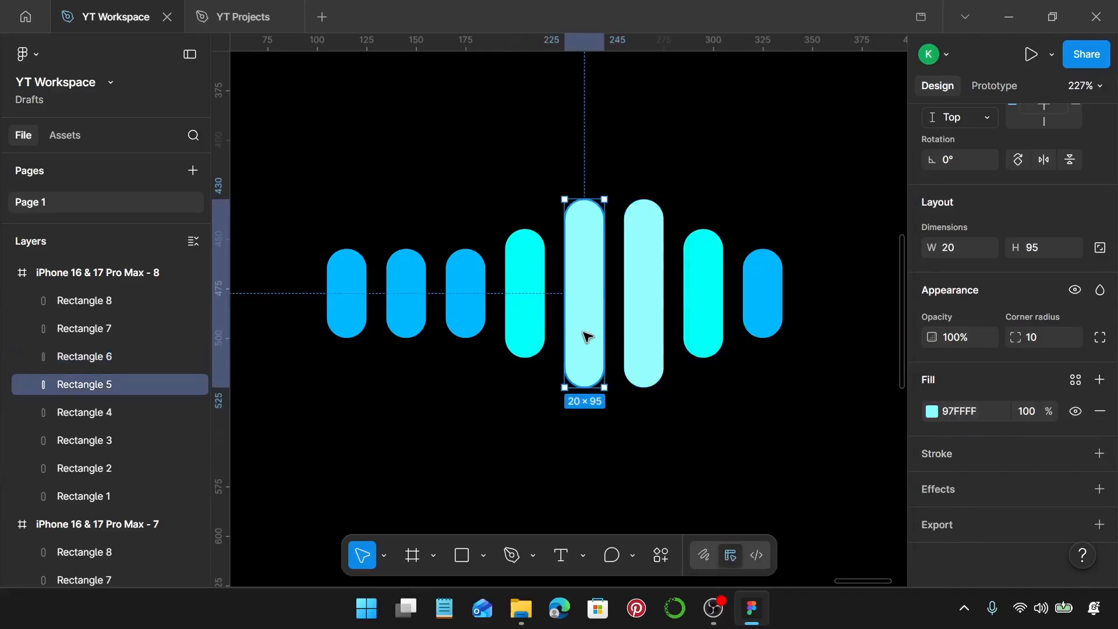
drag(583, 382, 588, 362)
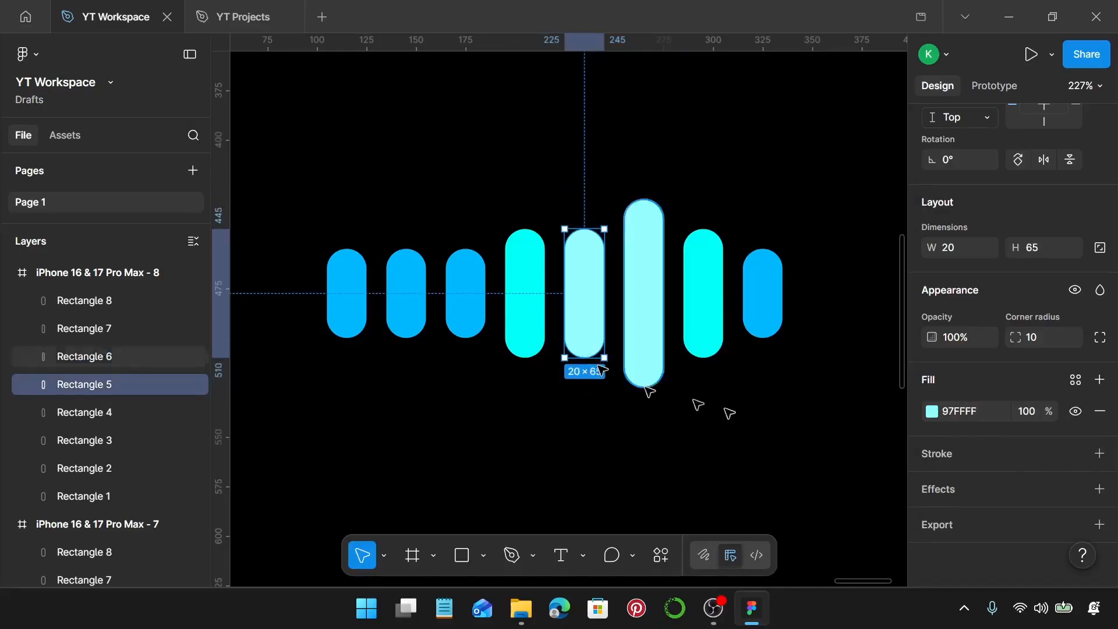
click(932, 412)
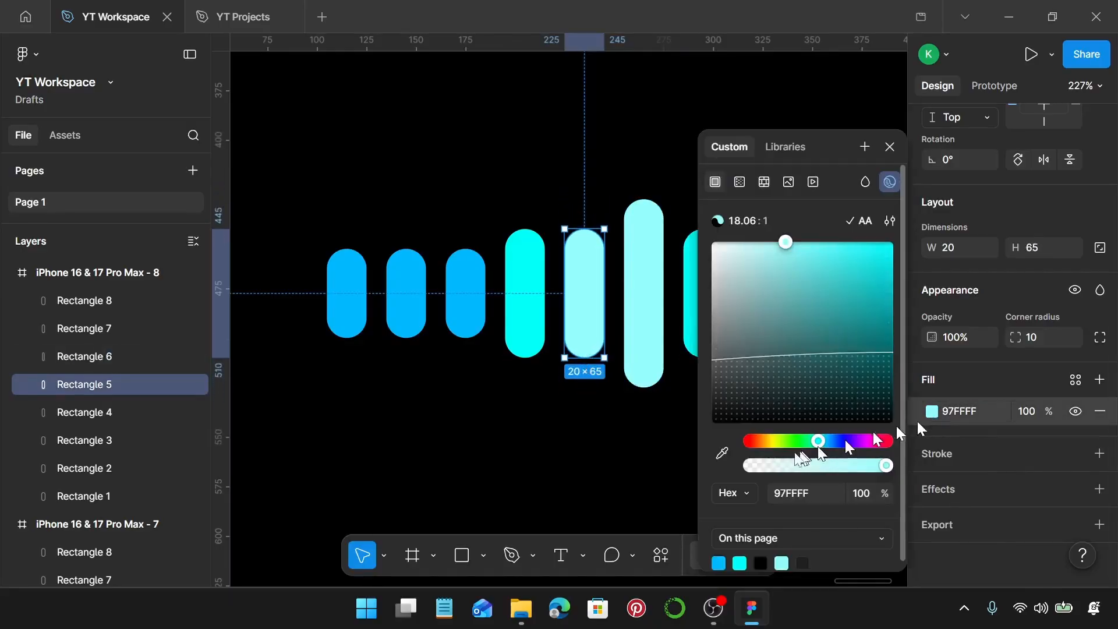
click(722, 453)
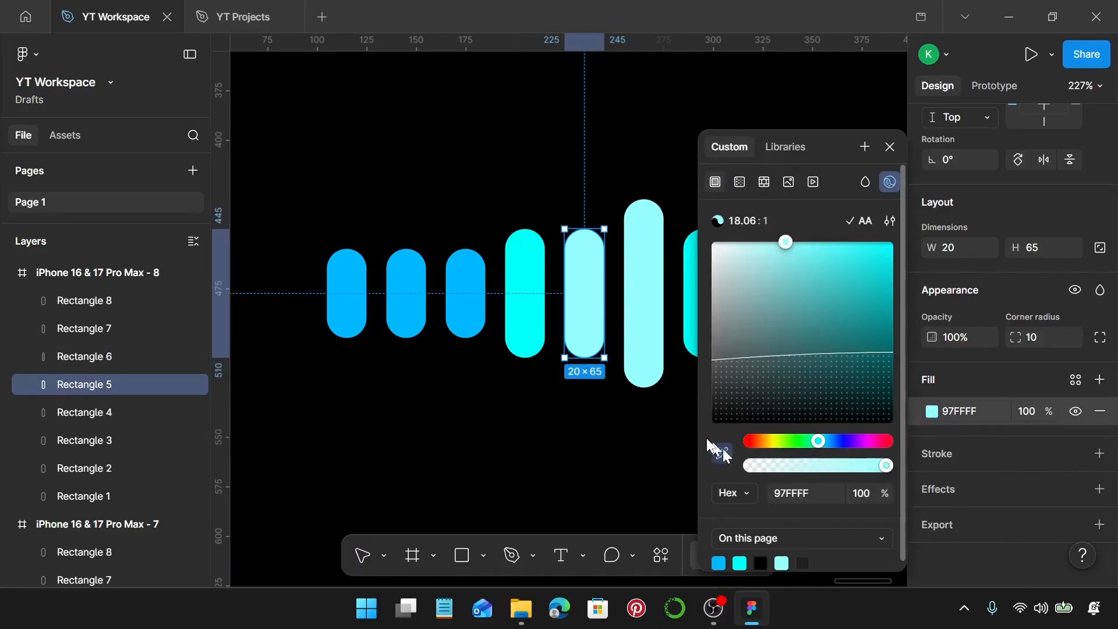
click(534, 317)
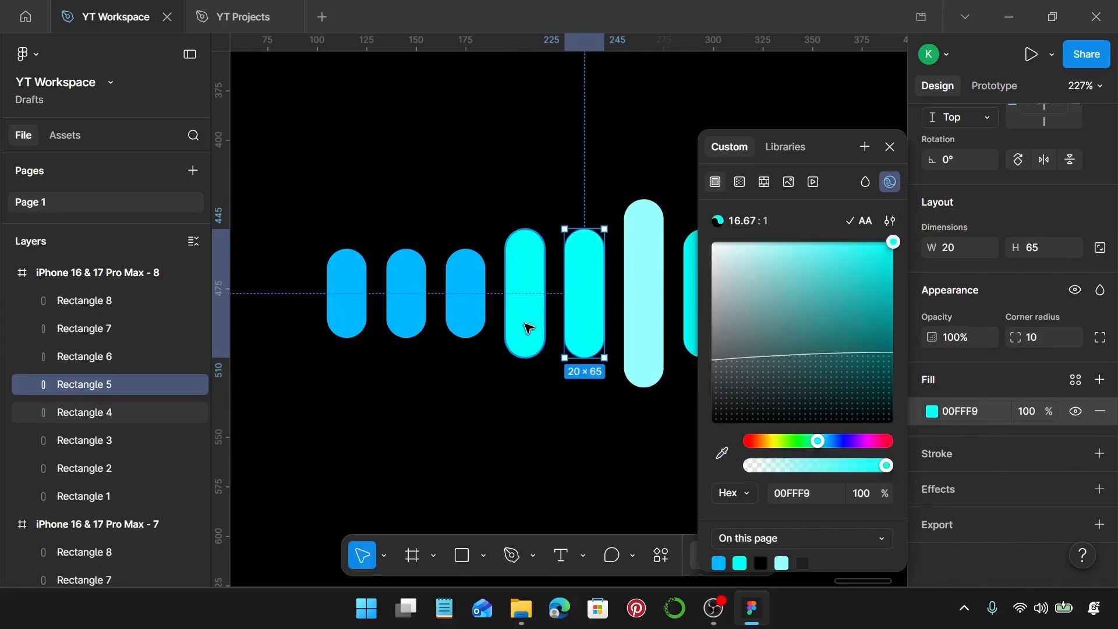
In the eighth frame, shrink the fourth bar equally at both ends to a height of 45 and sample the third bar's 00B8FF as its fill
click(528, 328)
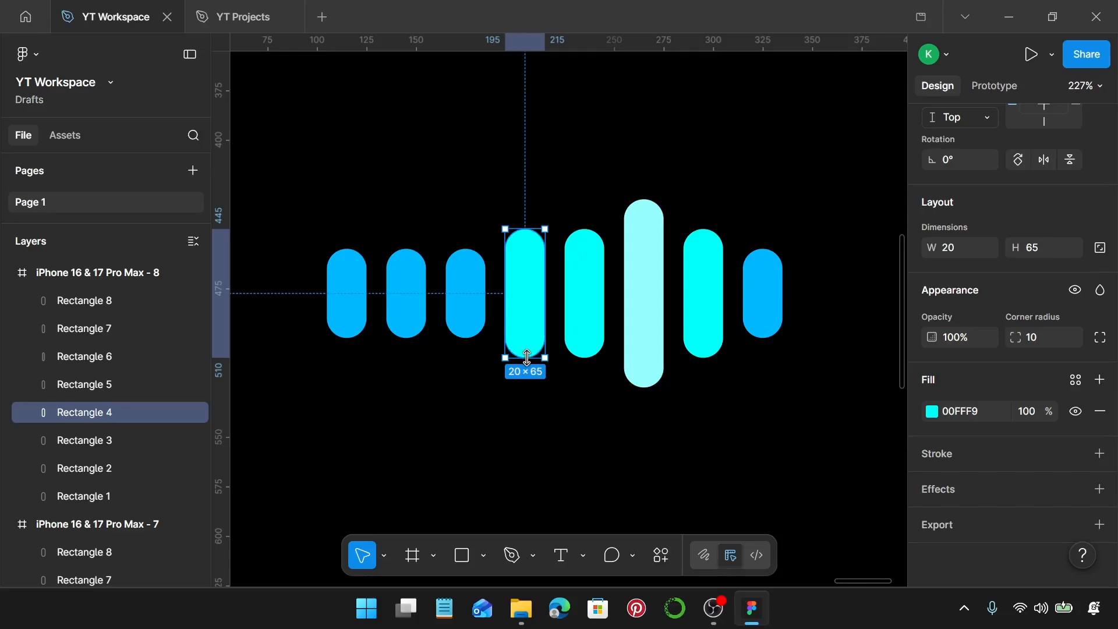
drag(527, 353, 525, 337)
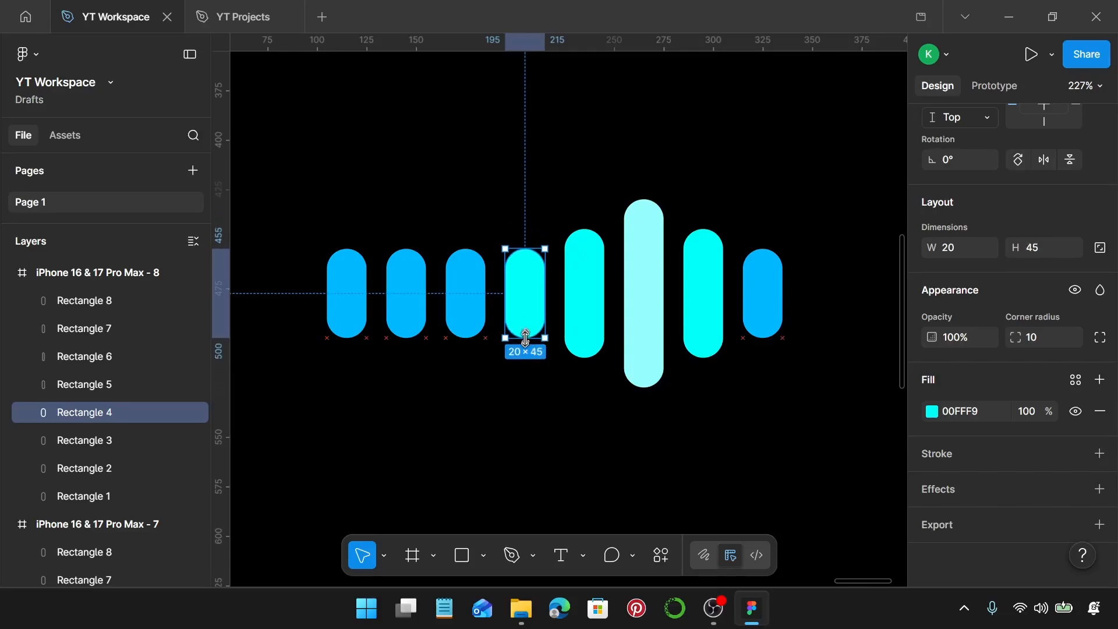
click(931, 411)
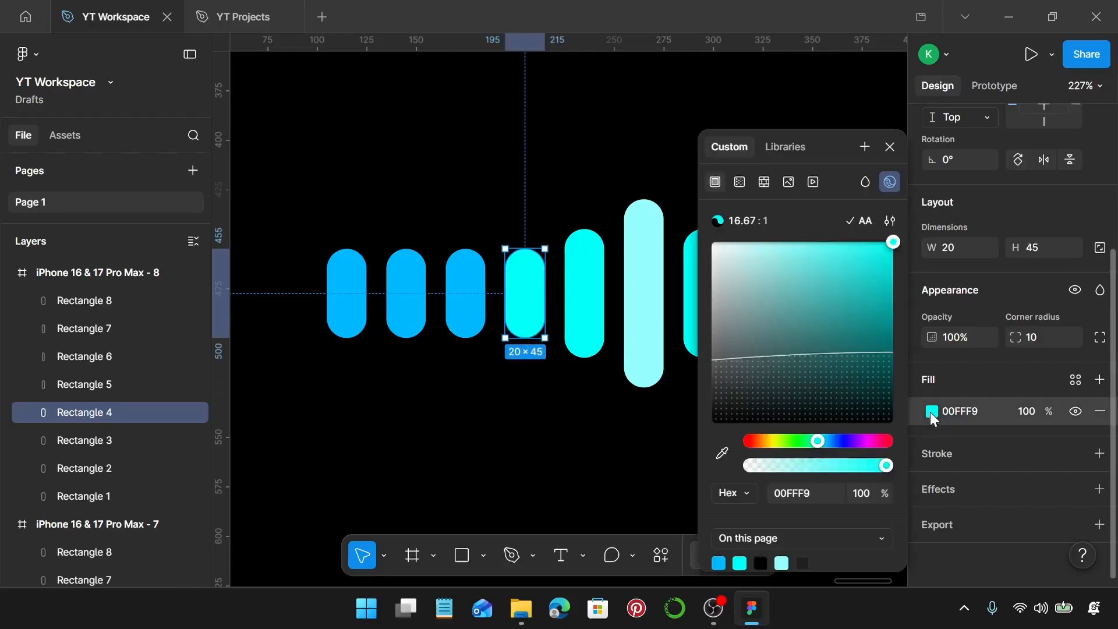
click(728, 451)
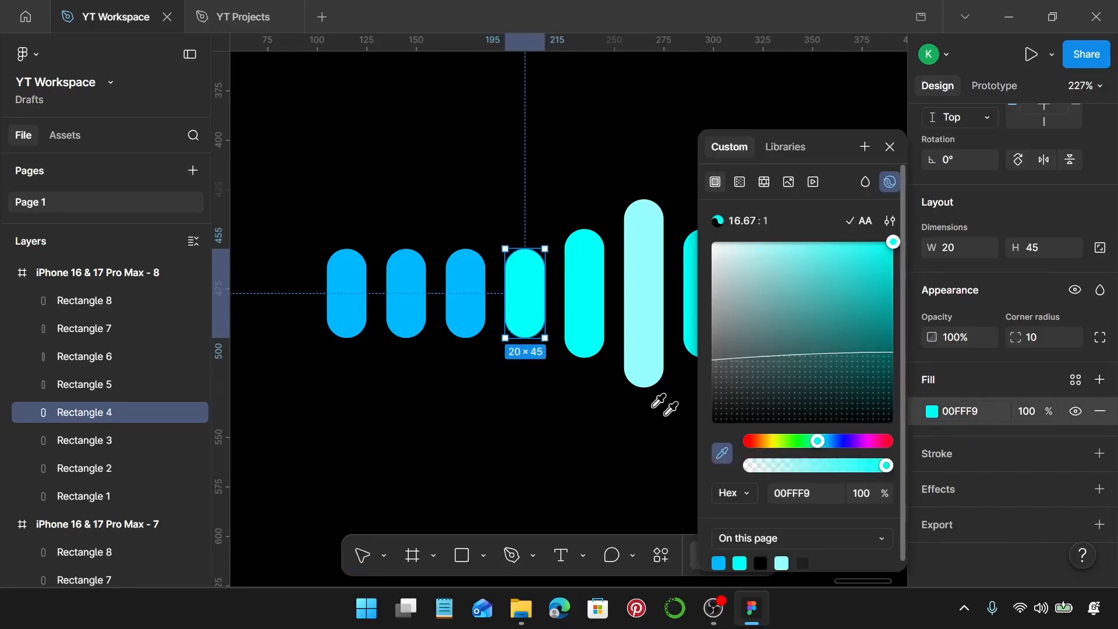
click(475, 312)
Duplicate the eighth phone frame with its bars and place the copy beside it as the ninth frame at X 3904, Y 0
scroll(473, 314, down, 10)
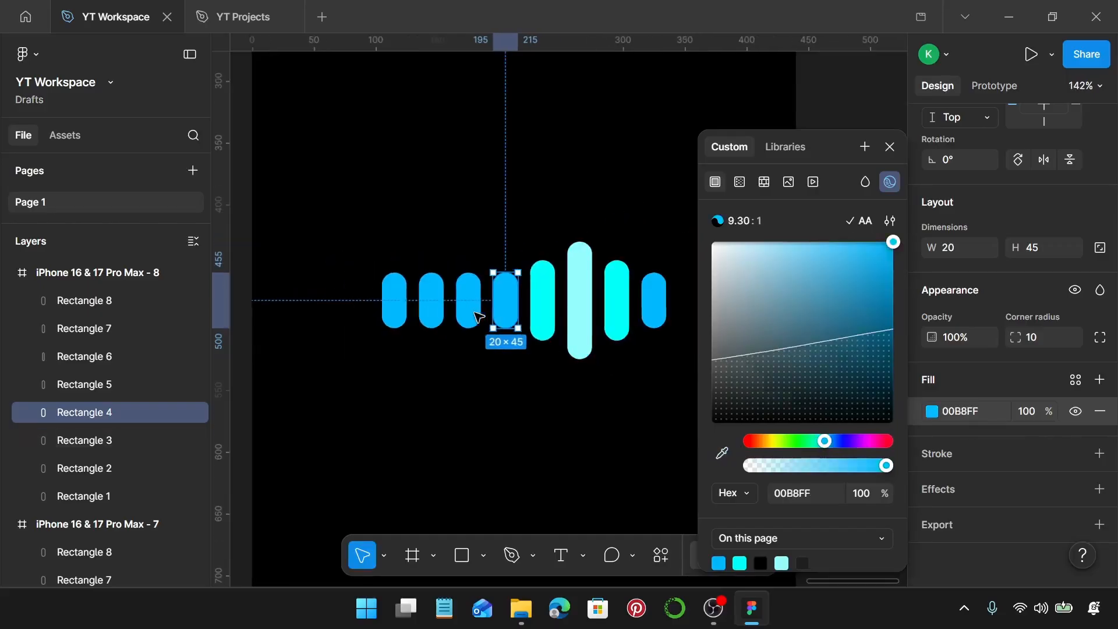
scroll(473, 315, down, 3)
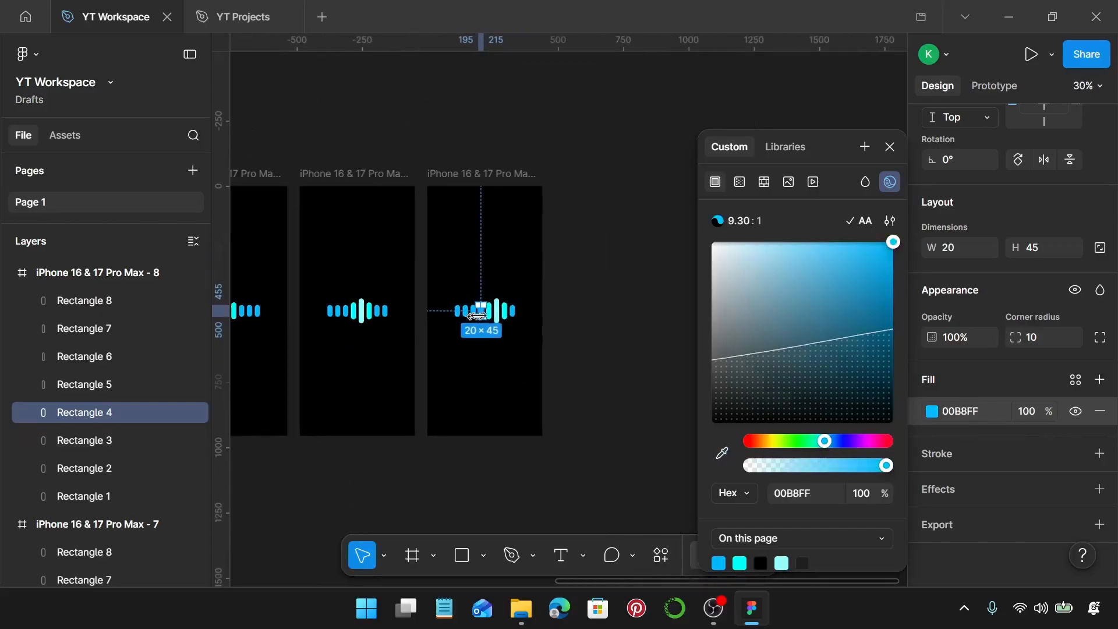
click(589, 243)
click(495, 175)
drag(484, 176, 604, 180)
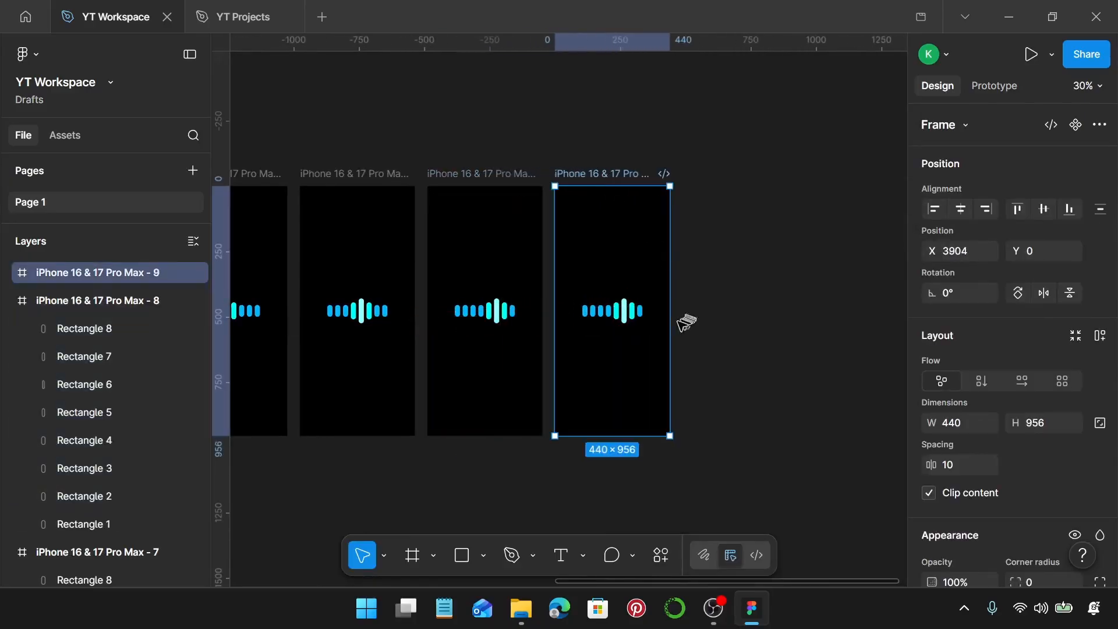
In the ninth frame, stretch the eighth bar equally at both ends to a height of 65 and sample the seventh bar's 00FFF9 as its fill
scroll(652, 325, up, 5)
scroll(617, 329, up, 4)
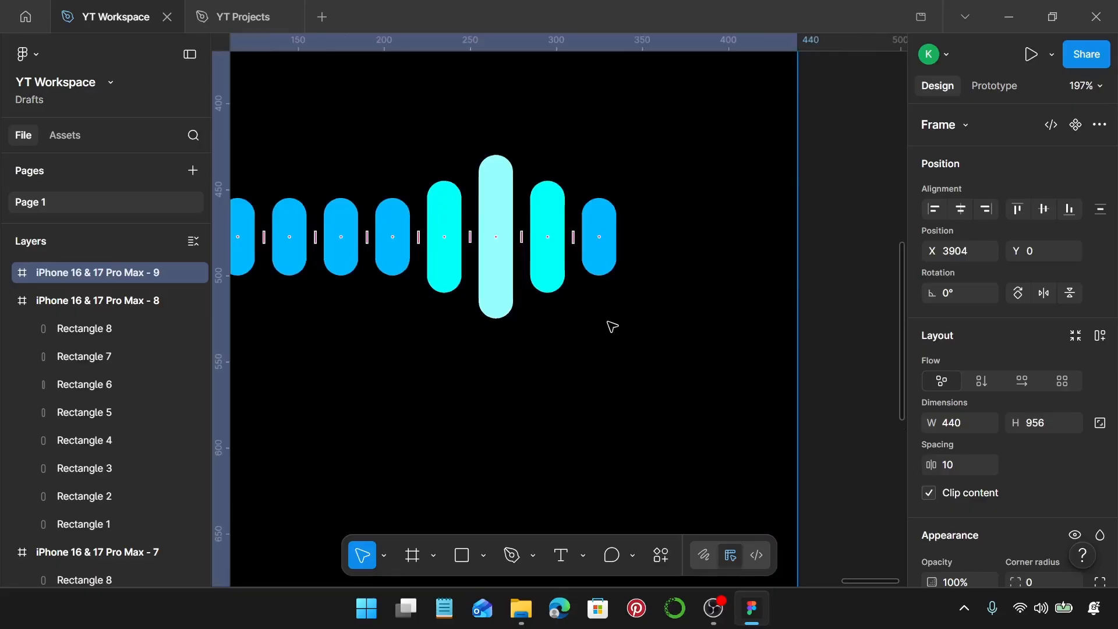
click(598, 265)
drag(601, 275, 606, 290)
scroll(1011, 437, down, 4)
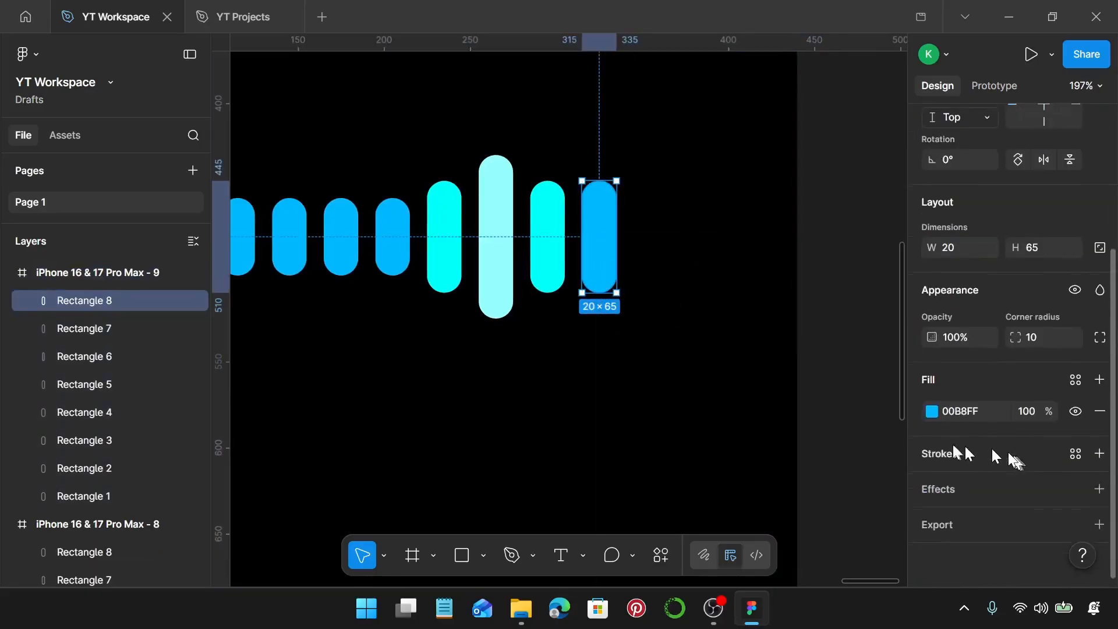
click(931, 411)
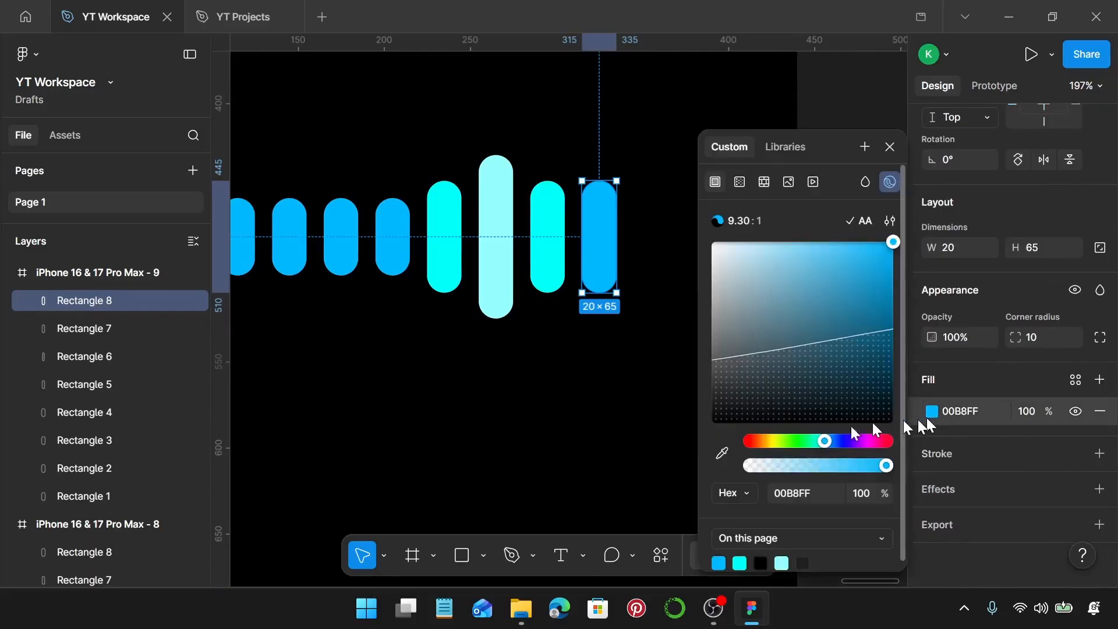
click(723, 452)
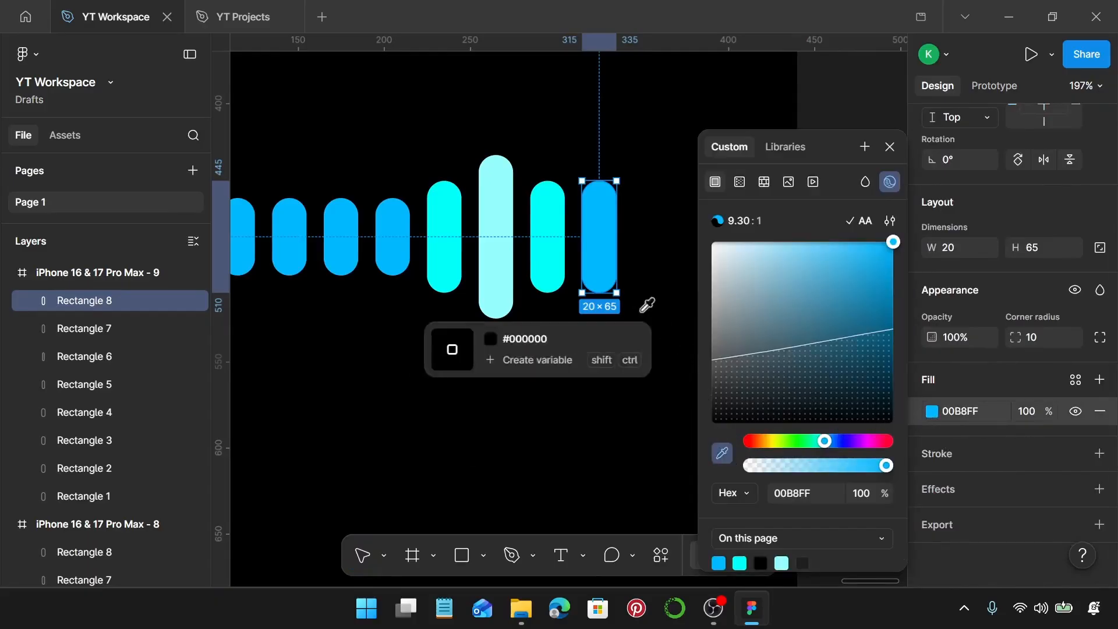
click(545, 262)
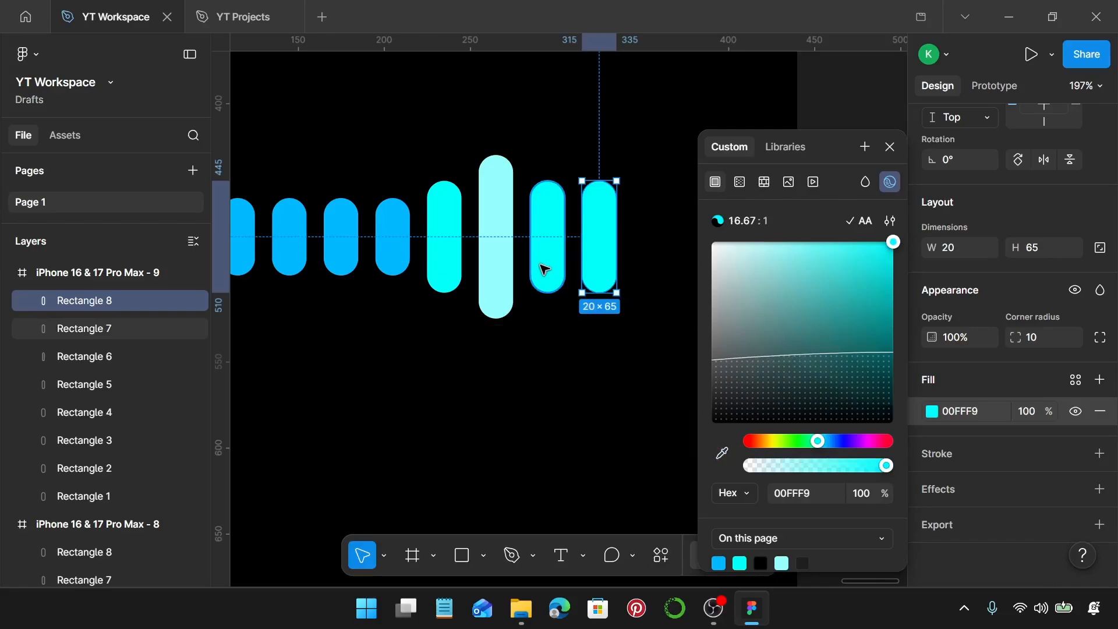
In the ninth frame, stretch the seventh bar equally at both ends to a height of 95 and sample the sixth bar's 97FFFF as its fill
click(545, 269)
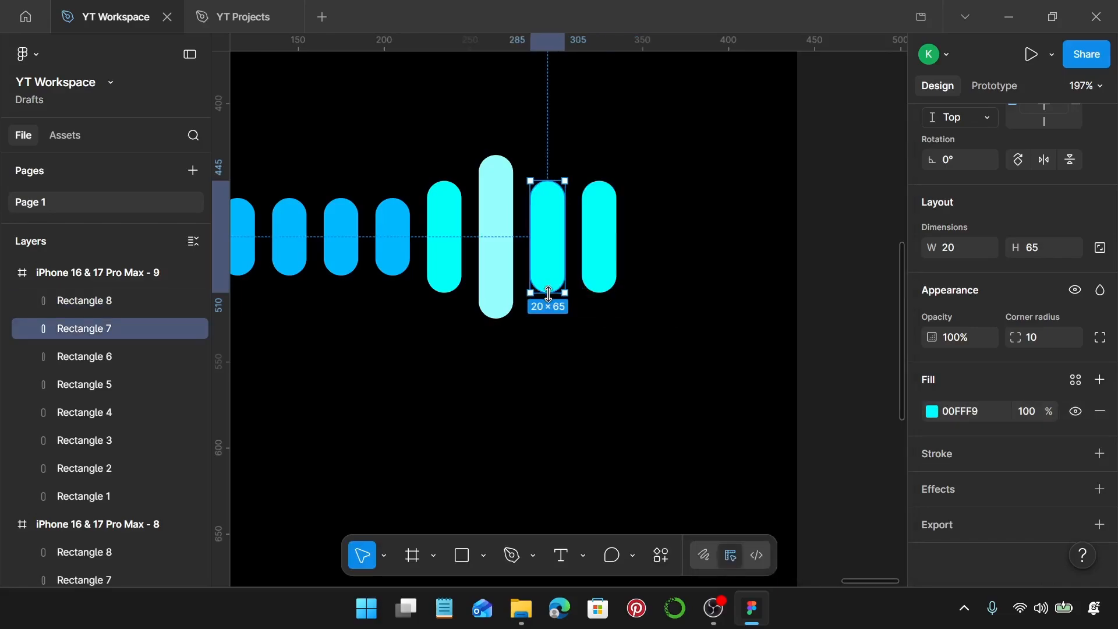
drag(548, 294, 550, 315)
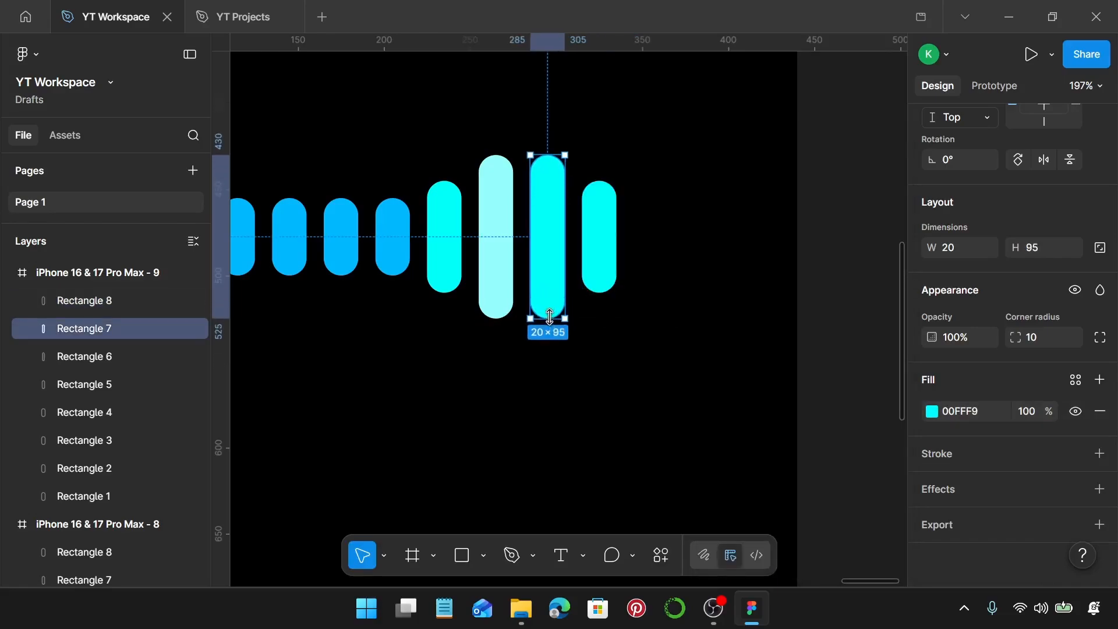
click(933, 411)
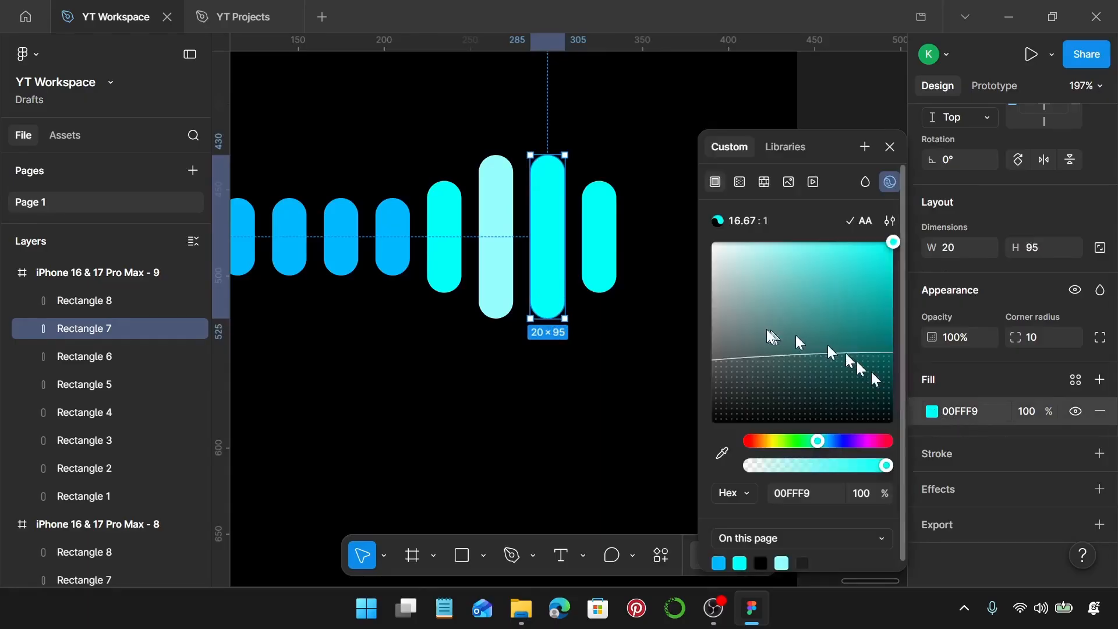
click(717, 453)
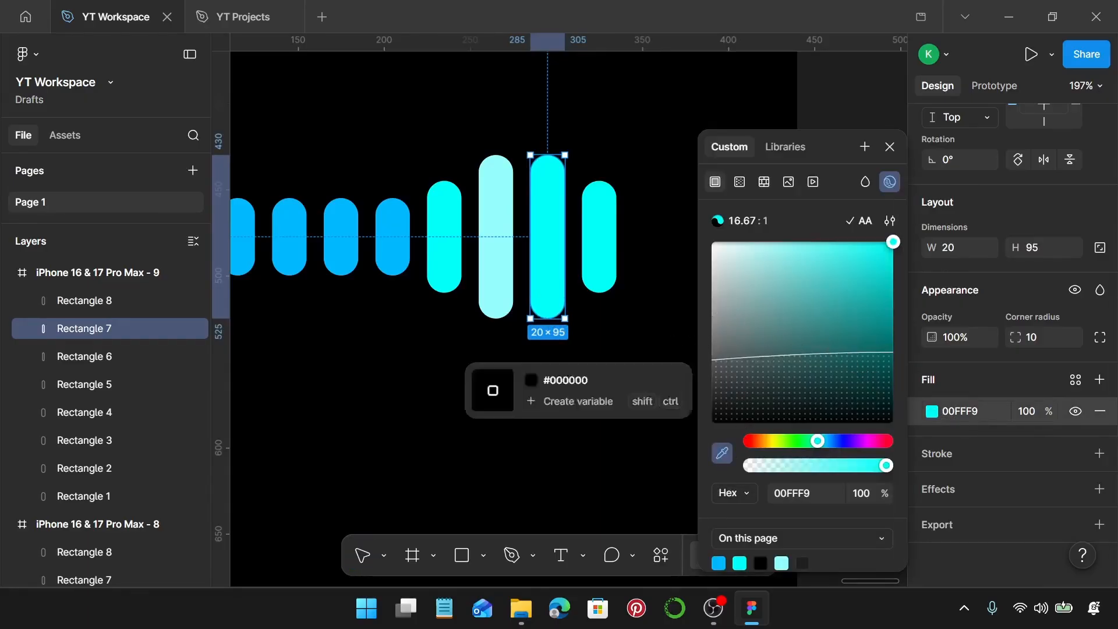
click(498, 291)
In the ninth frame, shrink the sixth bar equally at both ends to a height of 65 and sample the fifth bar's 00FFF9 as its fill
click(505, 282)
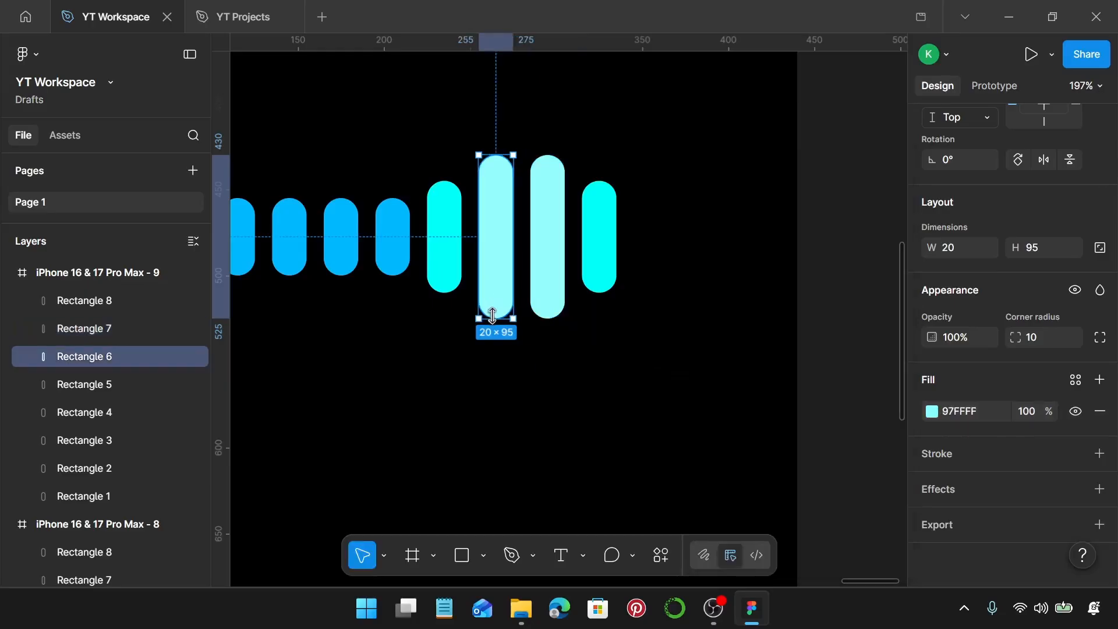
drag(493, 318, 493, 293)
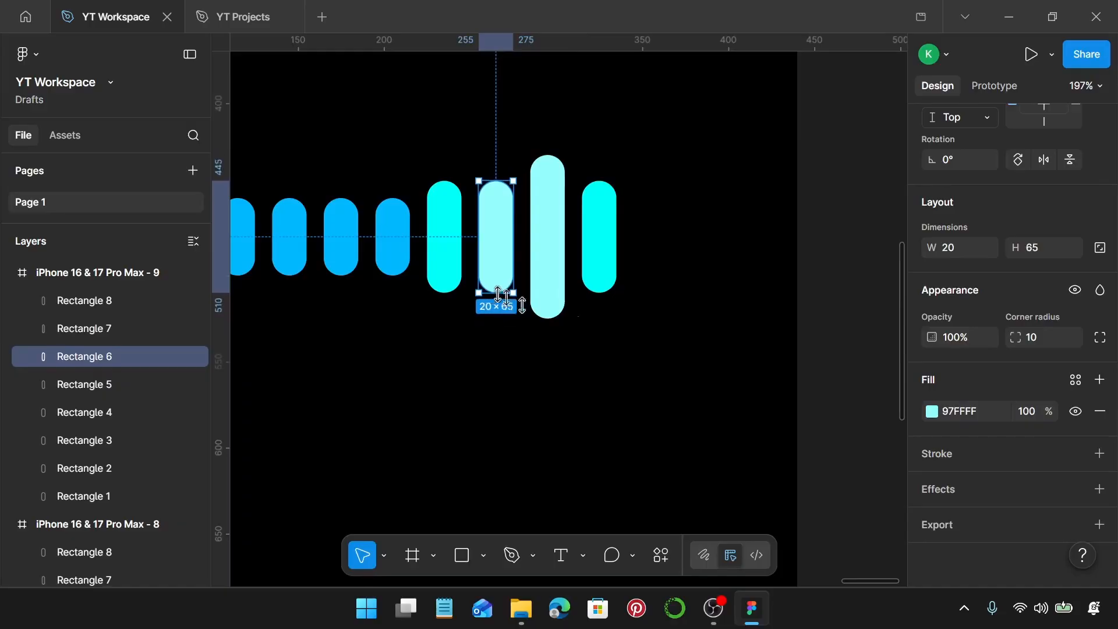
click(930, 410)
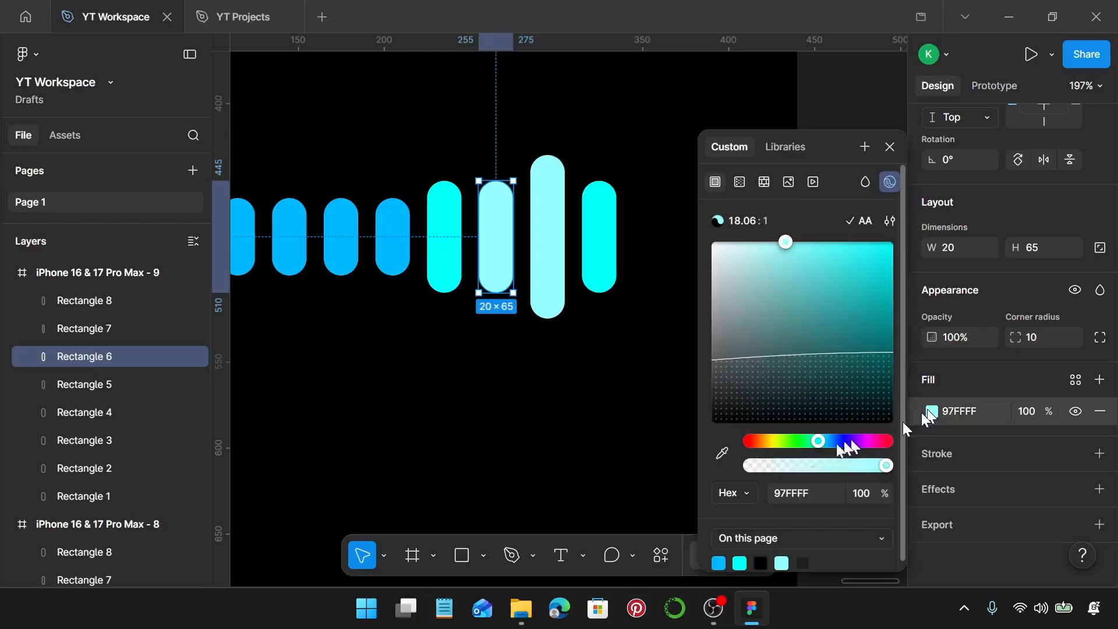
click(721, 460)
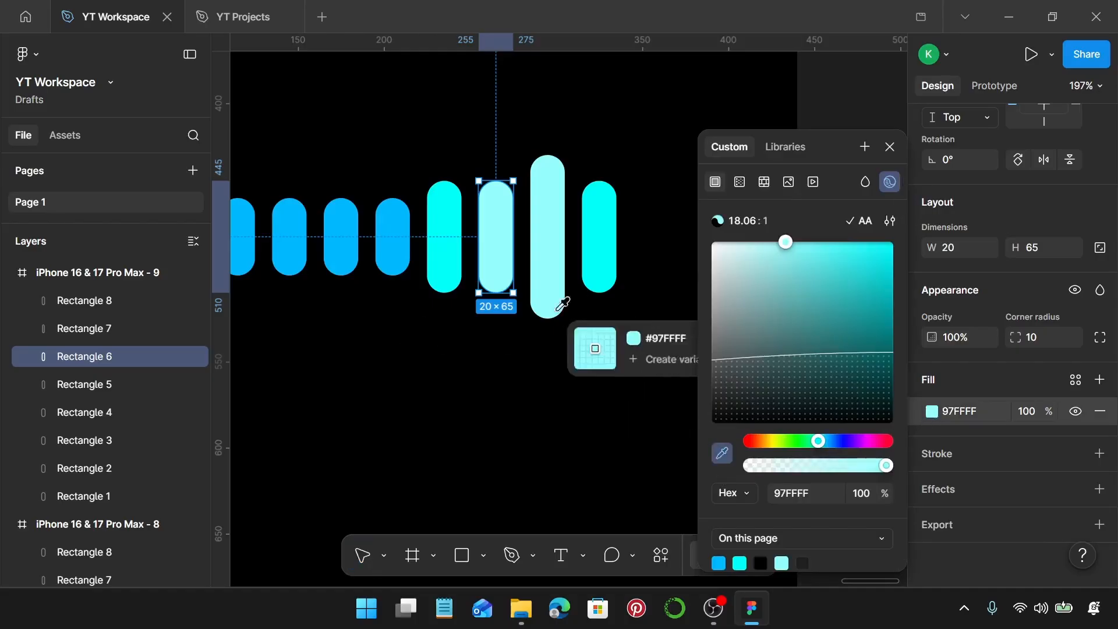
click(452, 259)
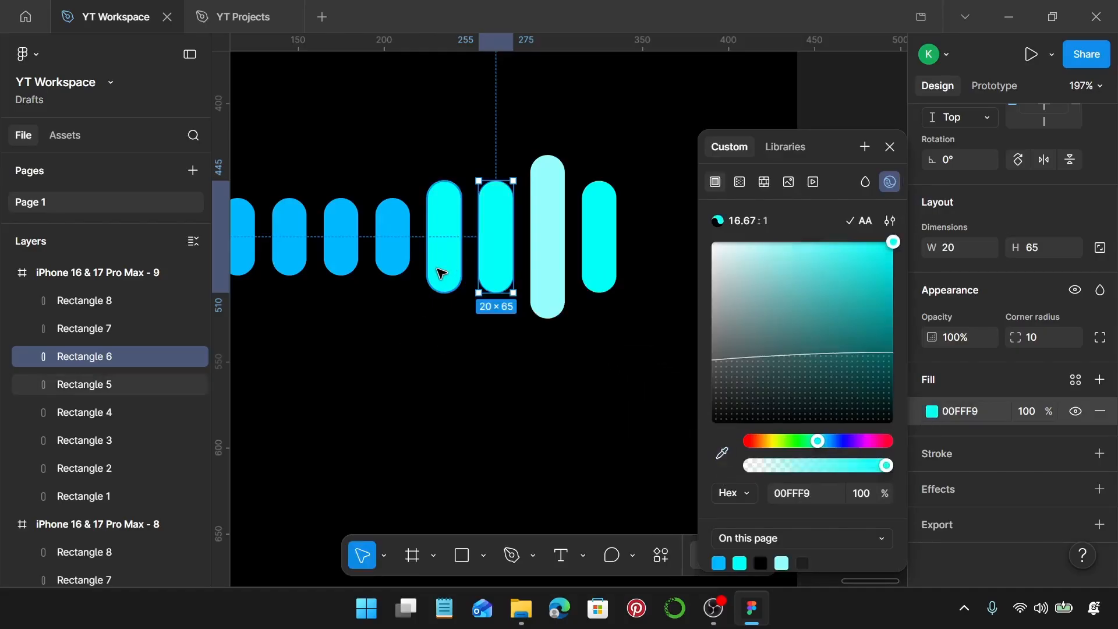
In the ninth frame, shrink the fifth bar equally at both ends to a height of 45 and sample the fourth bar's 00B8FF as its fill
click(441, 273)
key(alt)
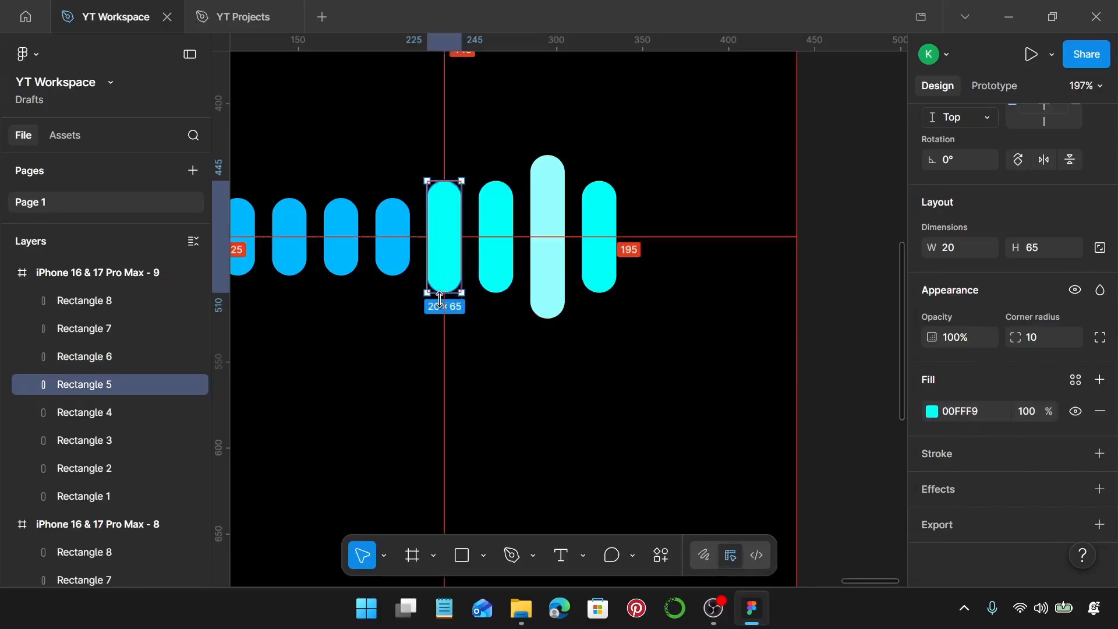
drag(440, 297, 454, 276)
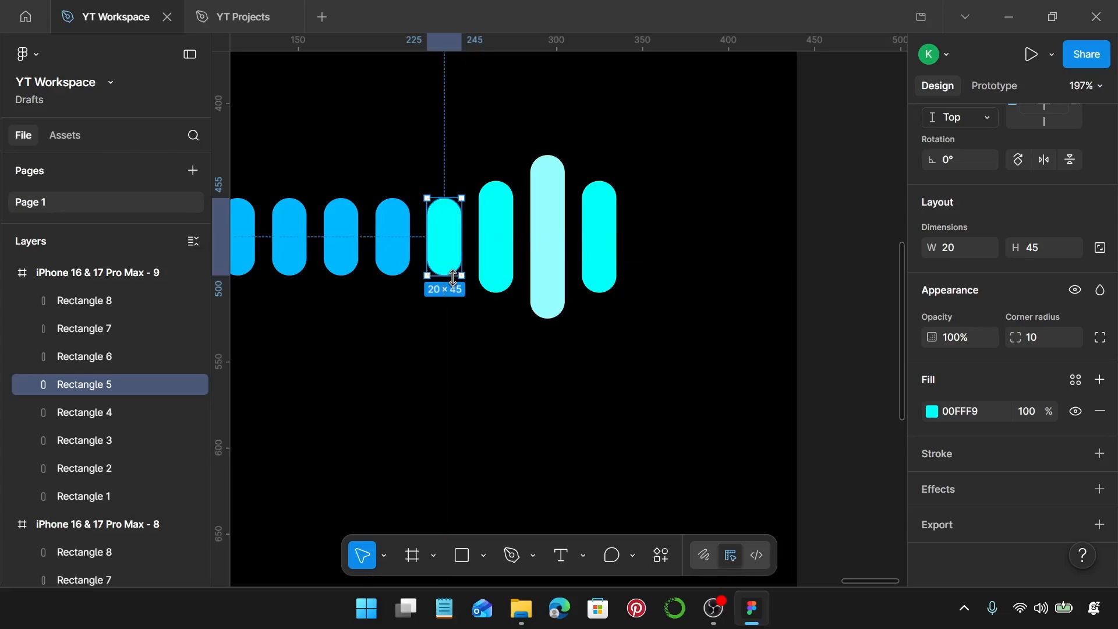
click(927, 412)
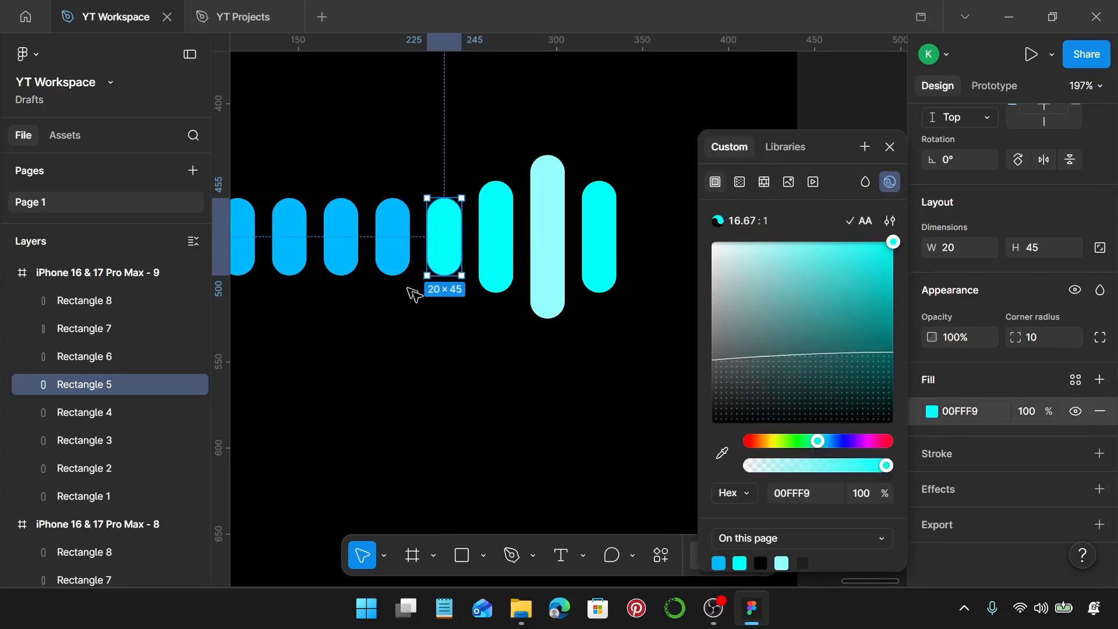
click(722, 453)
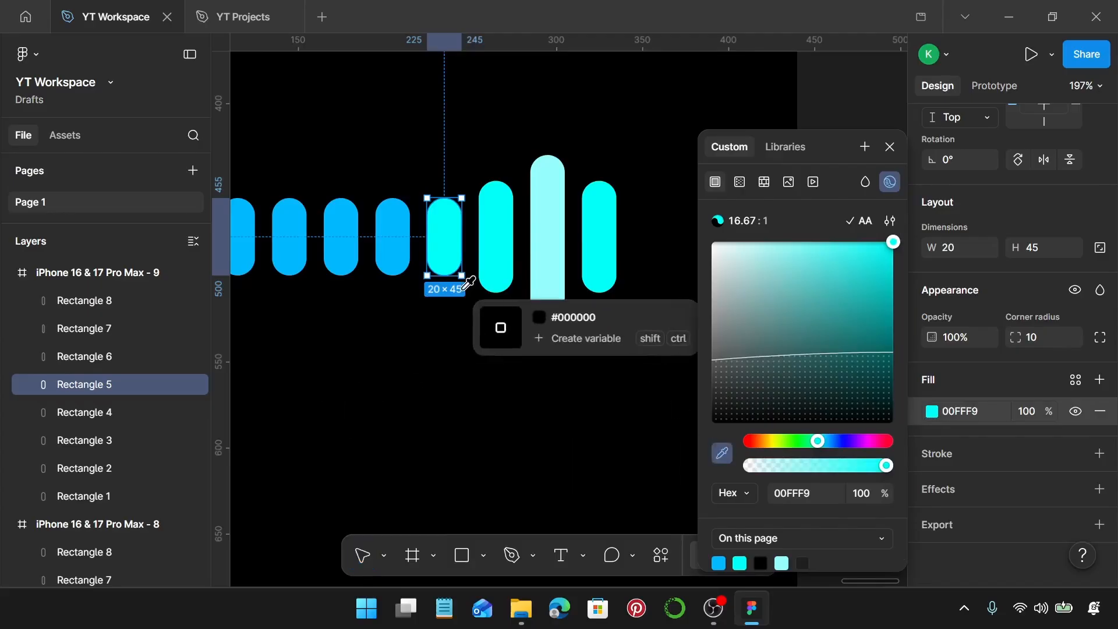
click(399, 250)
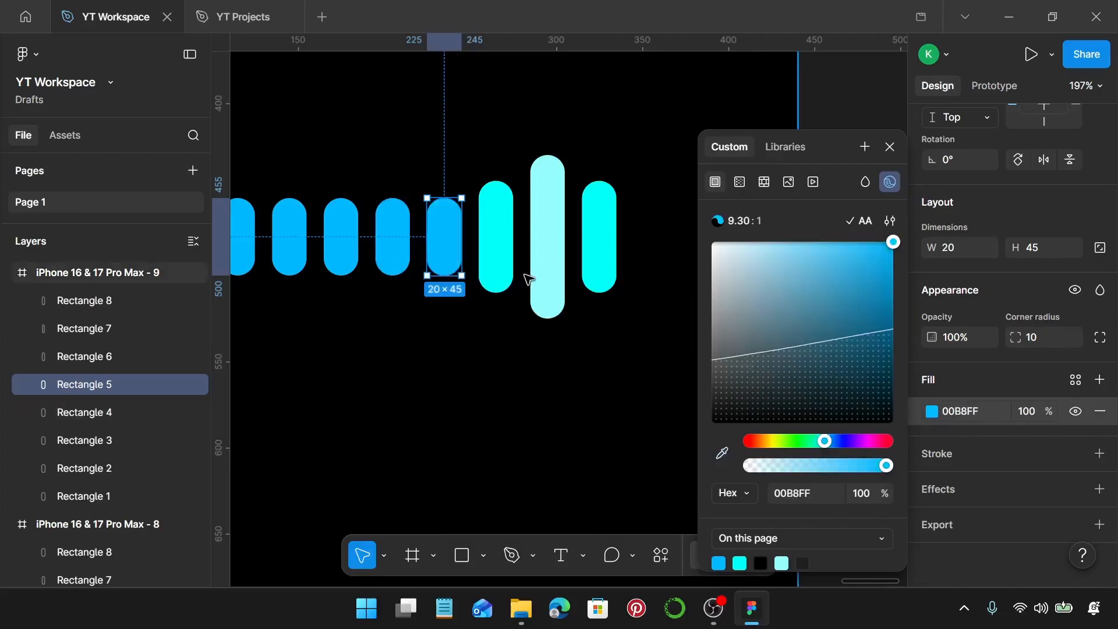
scroll(529, 280, down, 6)
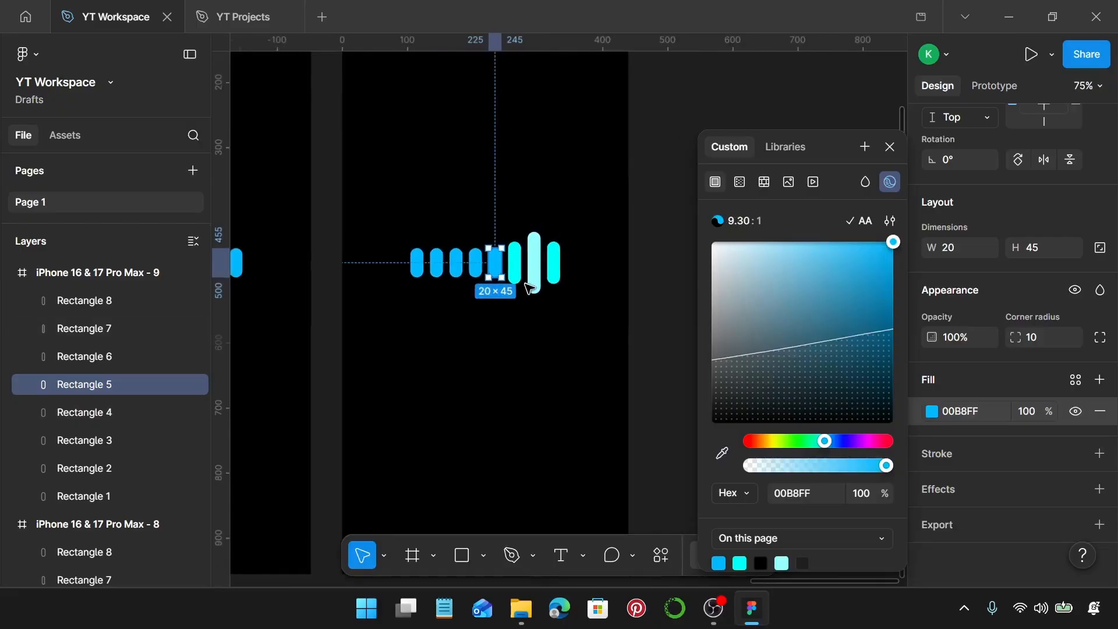
scroll(529, 288, down, 2)
click(542, 331)
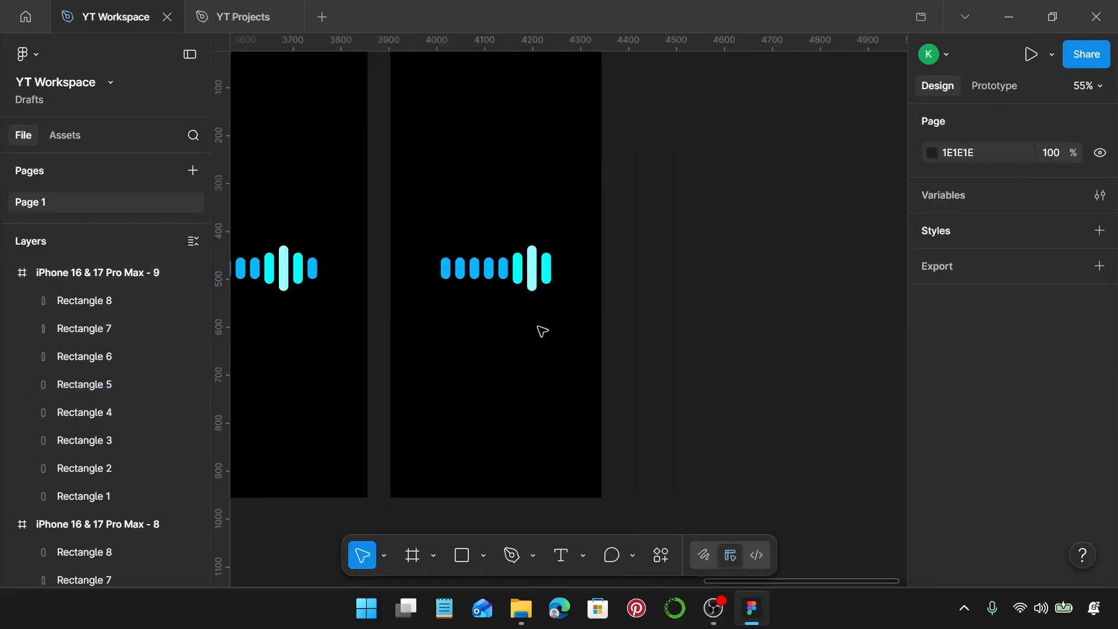
Duplicate the ninth iPhone frame directly beside it at X 4392, Y 0 as the tenth frame
scroll(542, 332, down, 3)
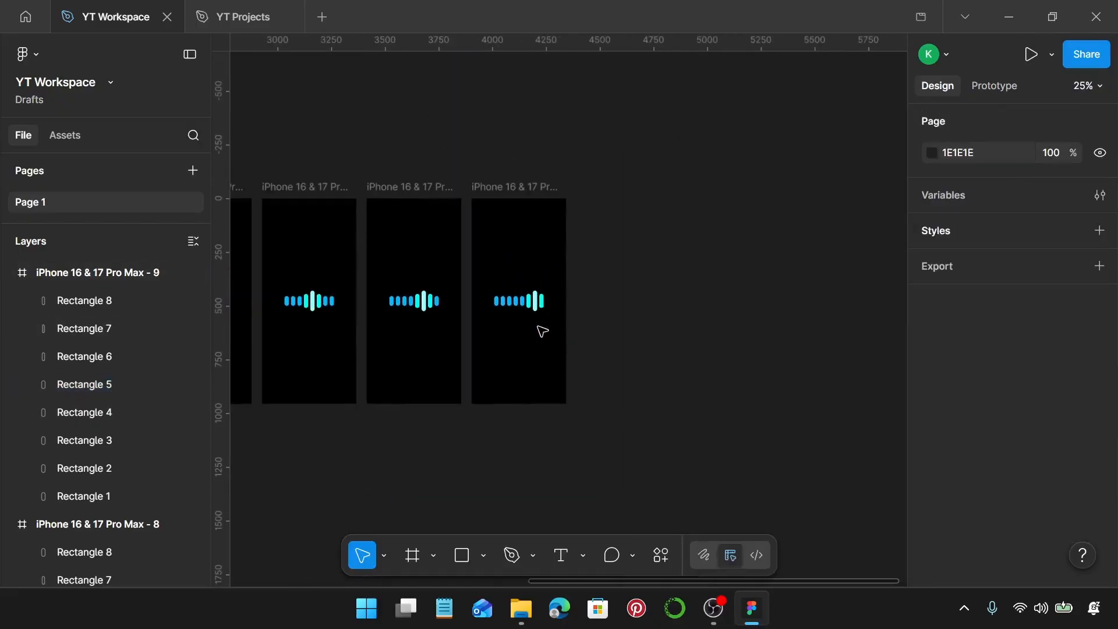
click(514, 187)
drag(541, 192, 611, 189)
In the tenth frame, stretch the eighth bar equally at both ends to a height of 95 and sample the seventh bar's 97FFFF as its fill
scroll(661, 292, up, 3)
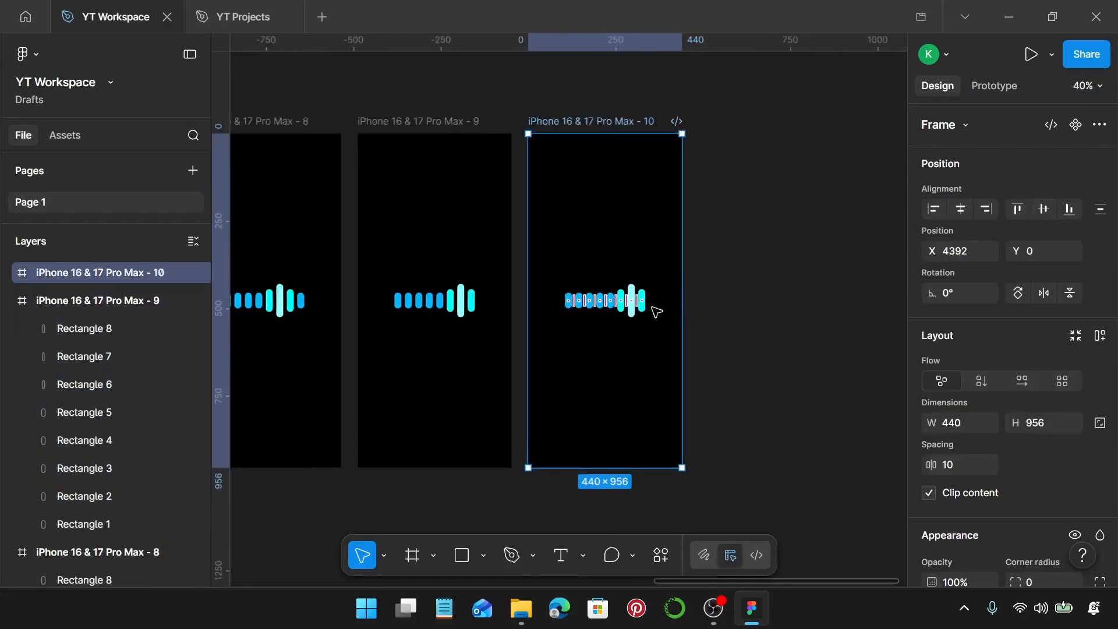
scroll(649, 312, up, 3)
scroll(631, 313, up, 3)
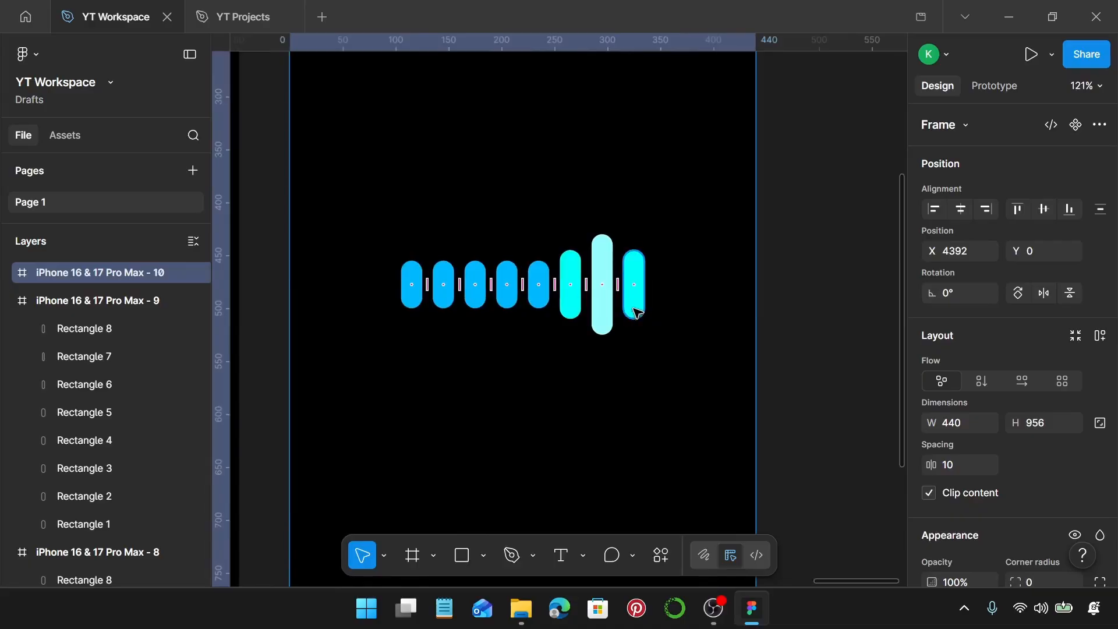
scroll(637, 313, up, 3)
click(641, 303)
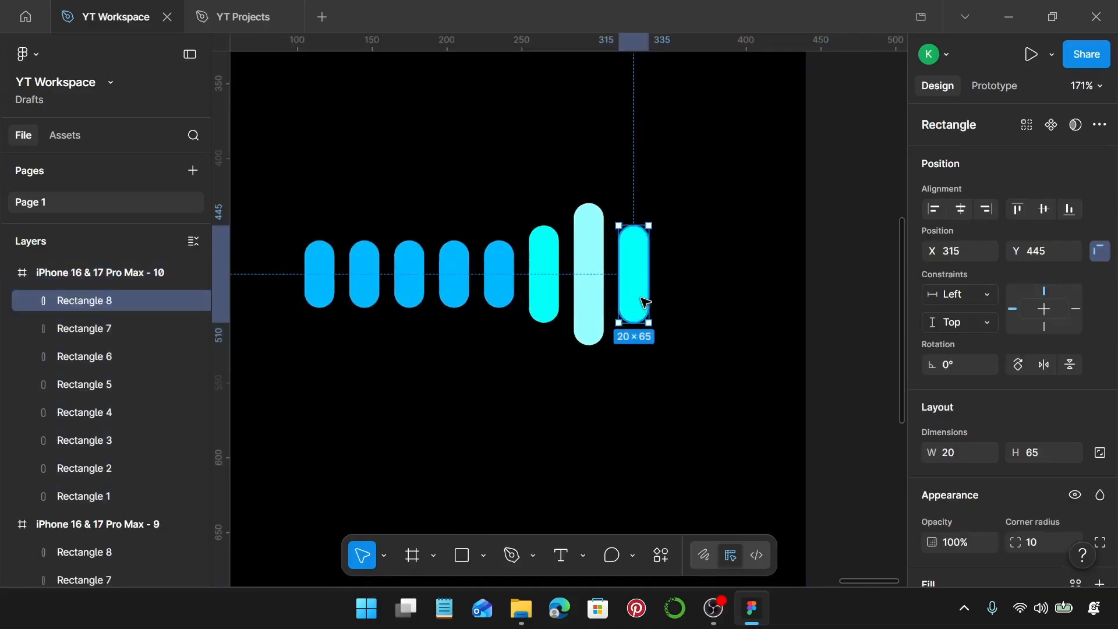
scroll(644, 302, up, 2)
scroll(644, 302, up, 3)
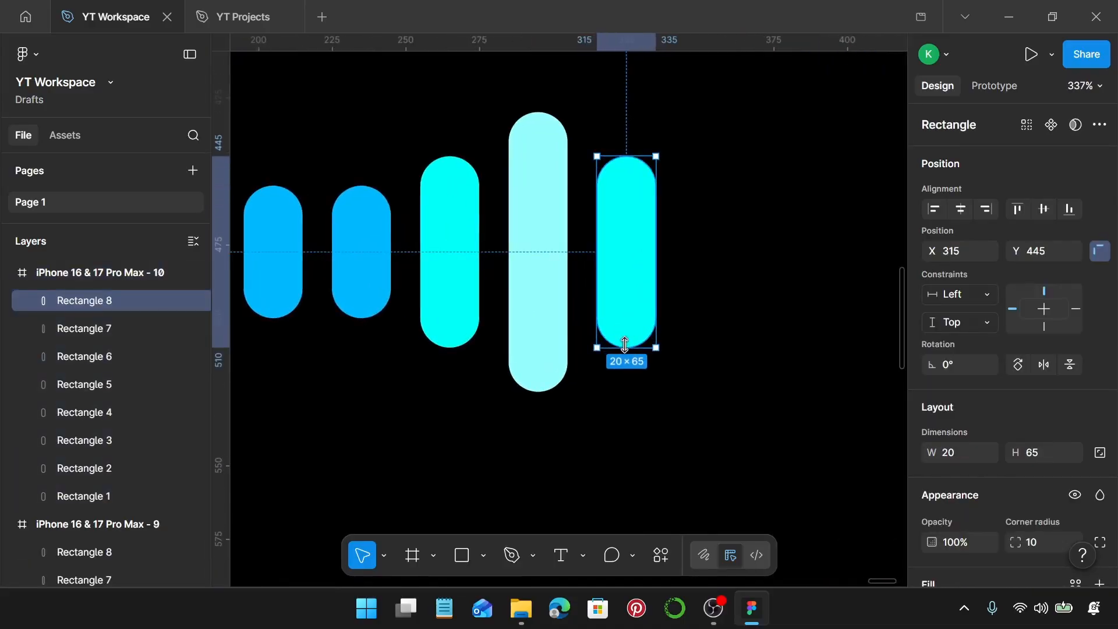
drag(626, 347, 624, 390)
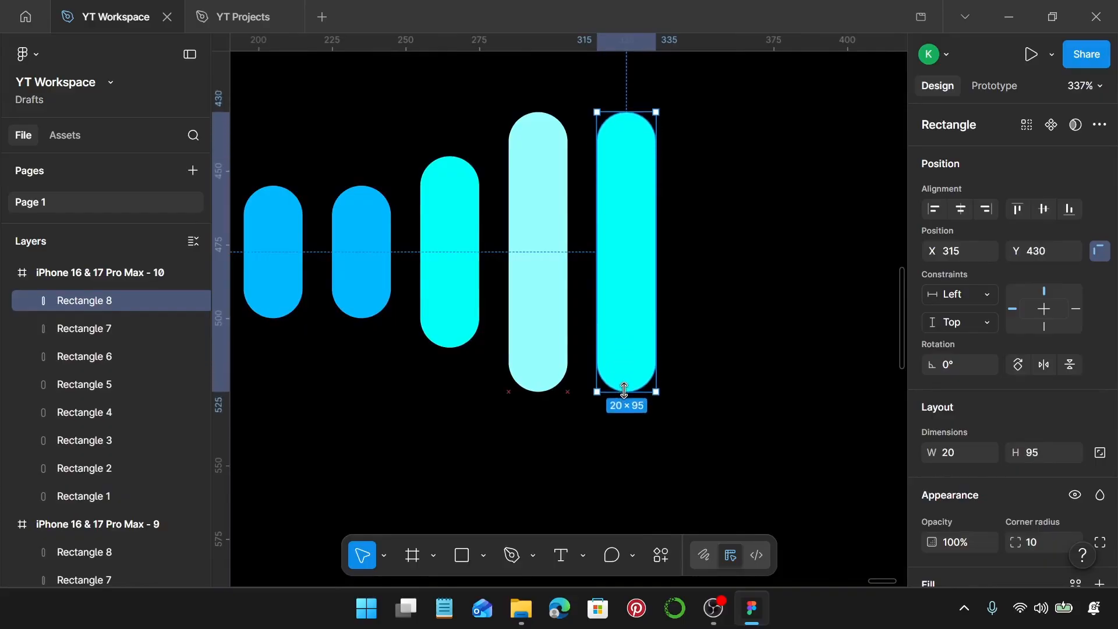
scroll(1011, 475, down, 3)
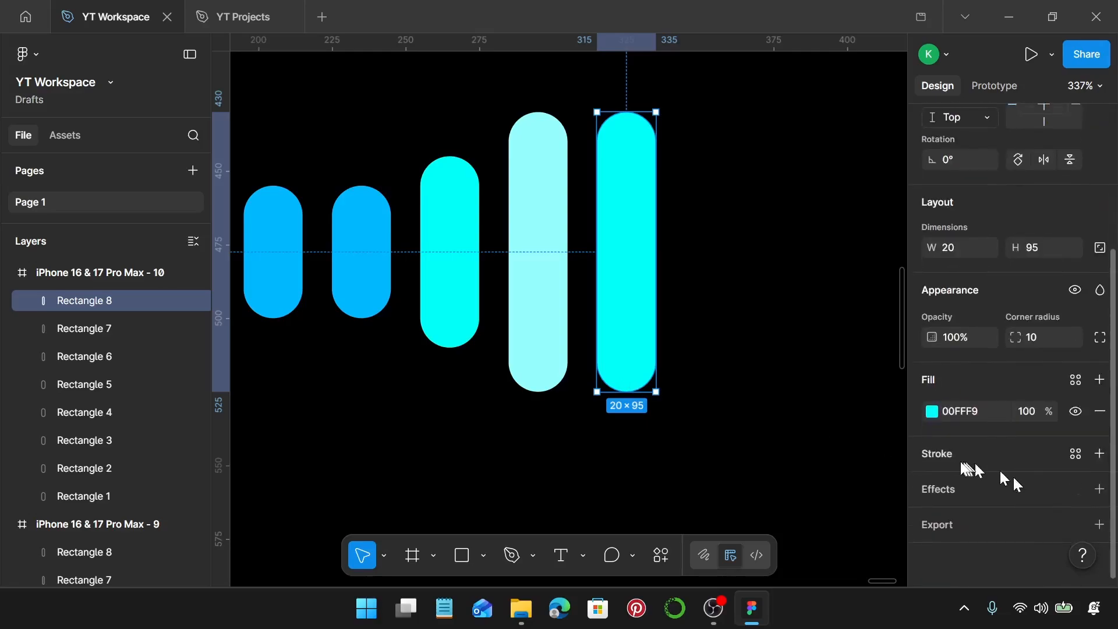
click(931, 411)
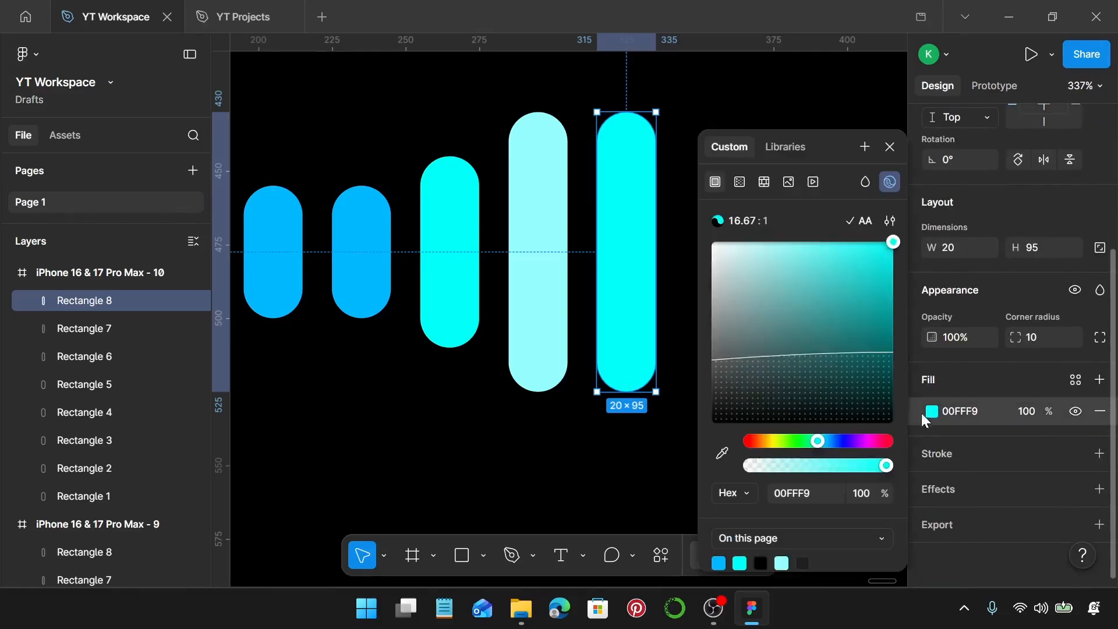
click(722, 453)
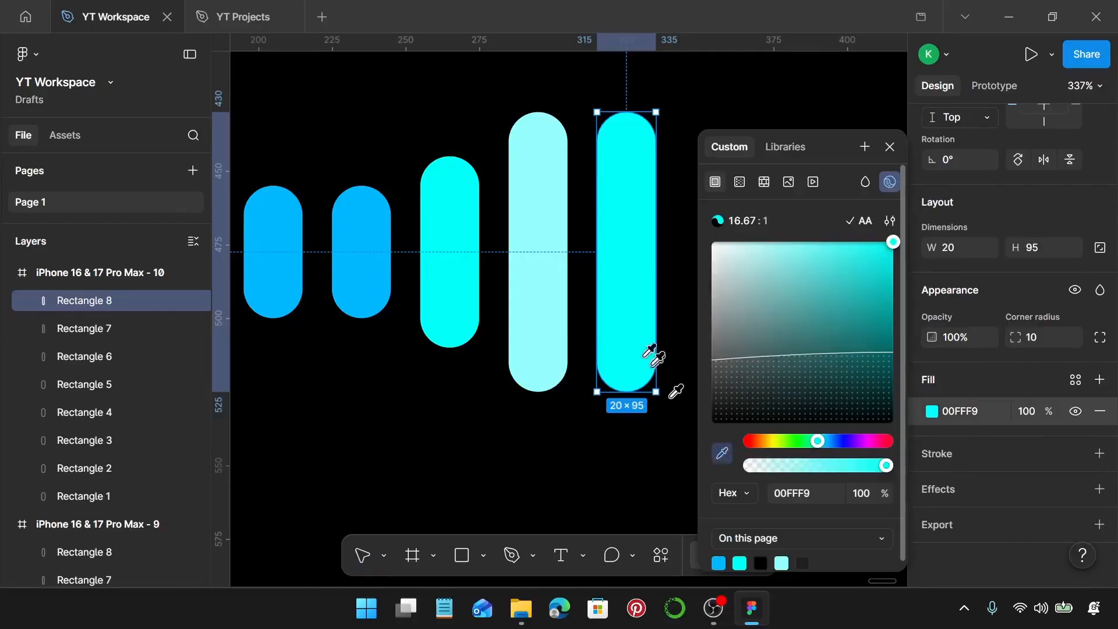
click(546, 347)
In the tenth frame, shrink the seventh bar equally at both ends to a height of 65 and sample the sixth bar's 00FFF9 as its fill
click(541, 352)
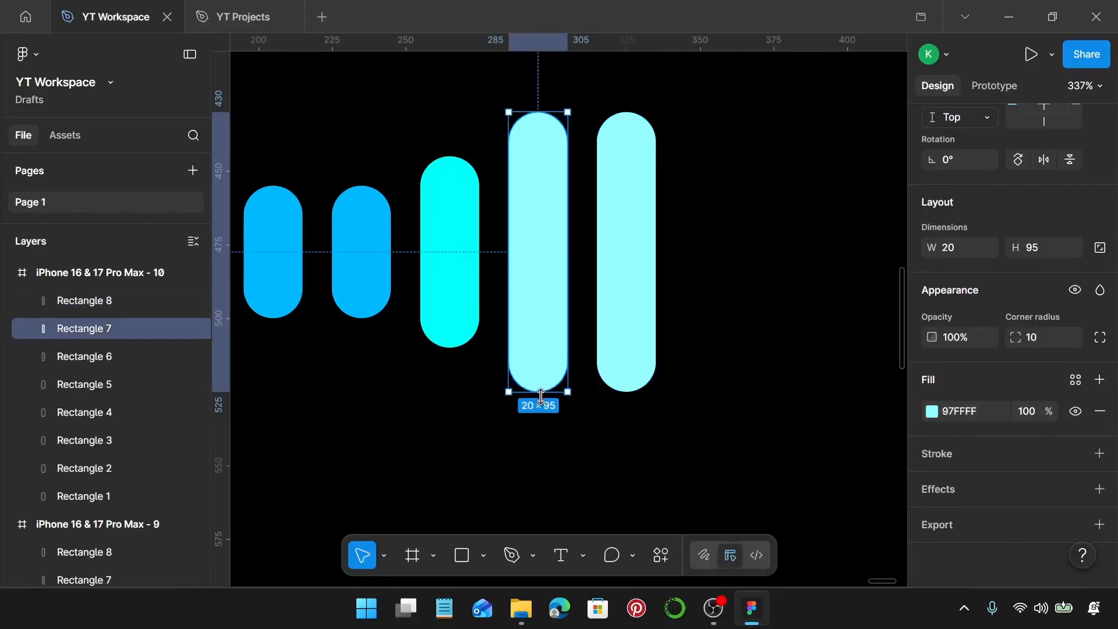
drag(540, 392, 546, 348)
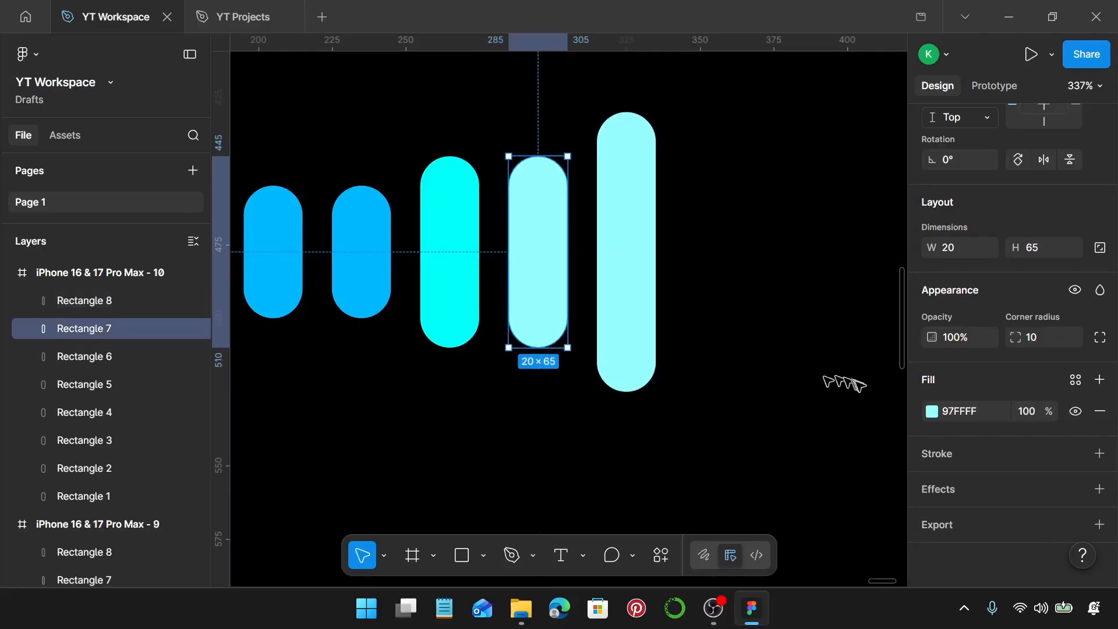
click(931, 411)
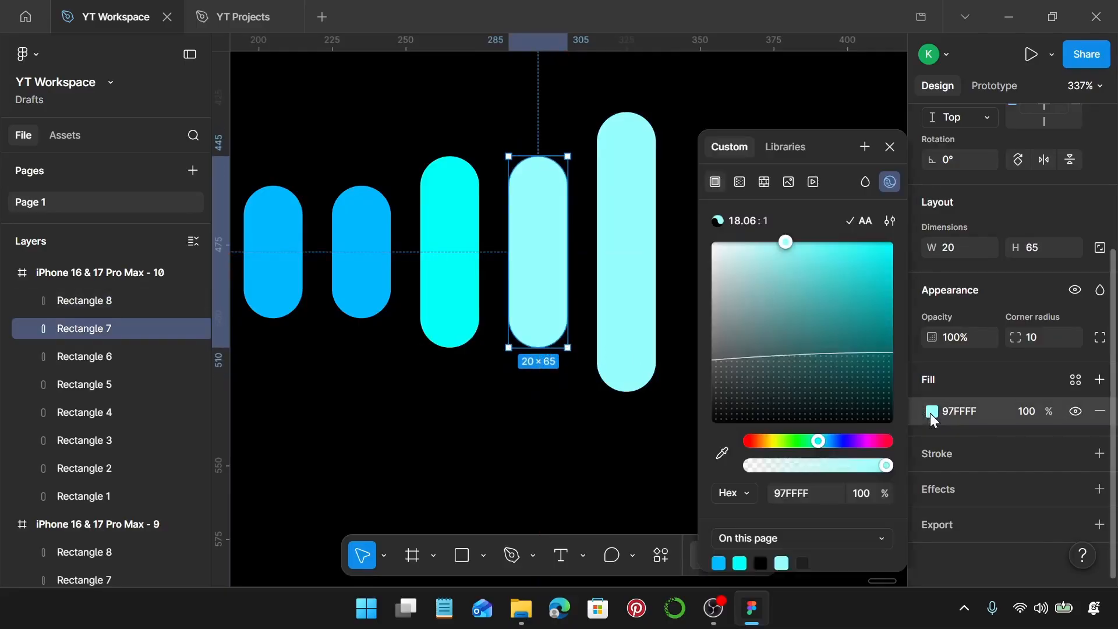
click(722, 453)
click(452, 279)
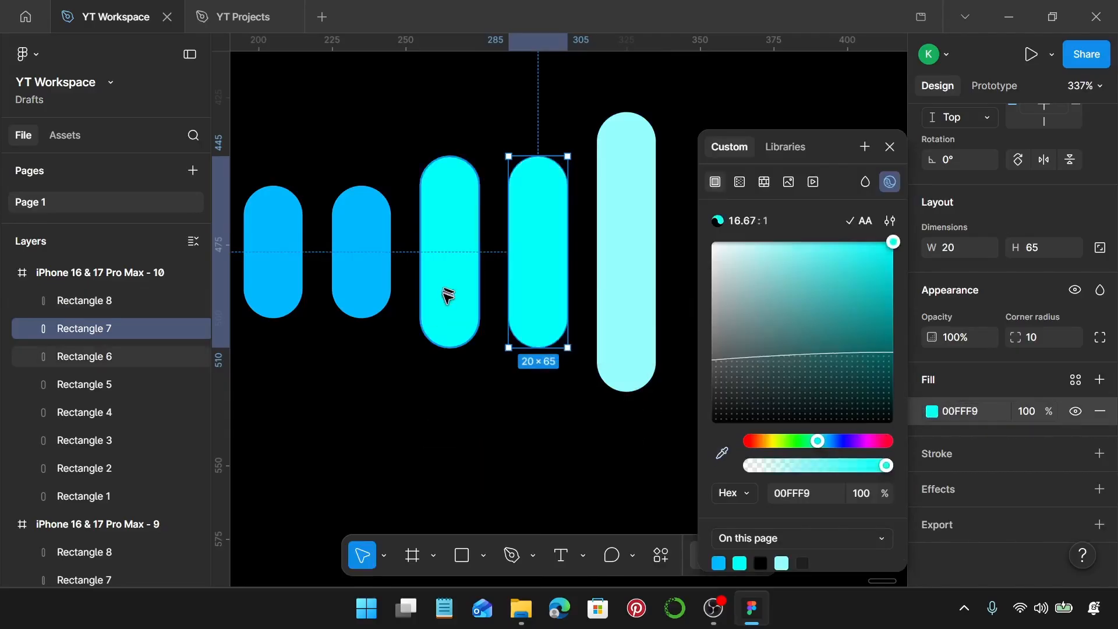
In the tenth frame, shrink the sixth bar equally at both ends to a height of 45 and sample the fifth bar's 00B8FF as its fill
click(449, 295)
drag(453, 347, 454, 319)
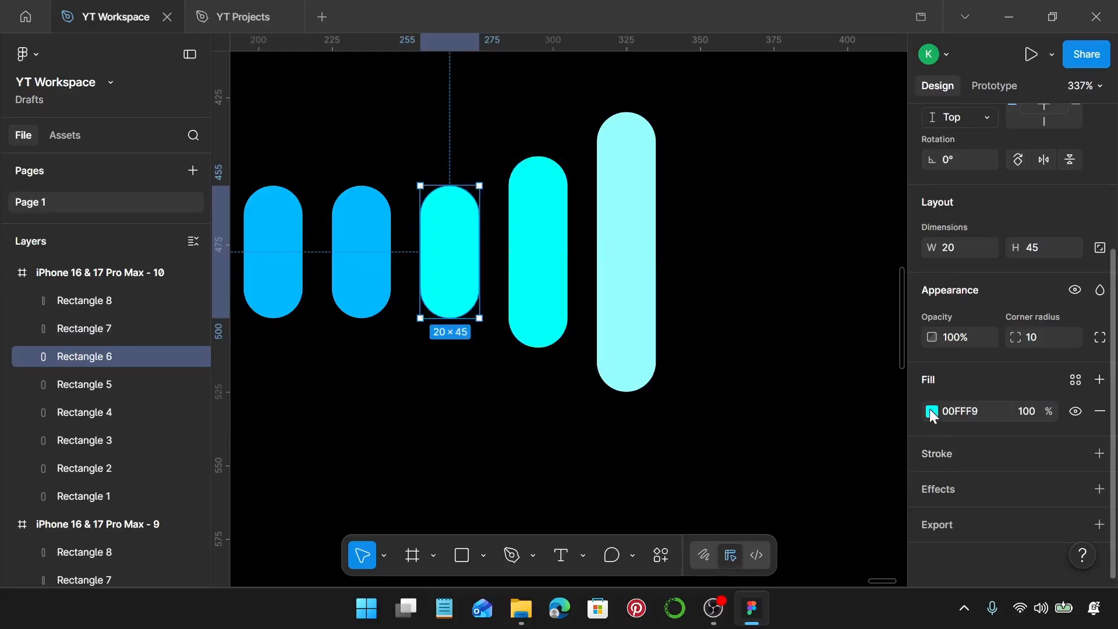
click(931, 411)
click(722, 453)
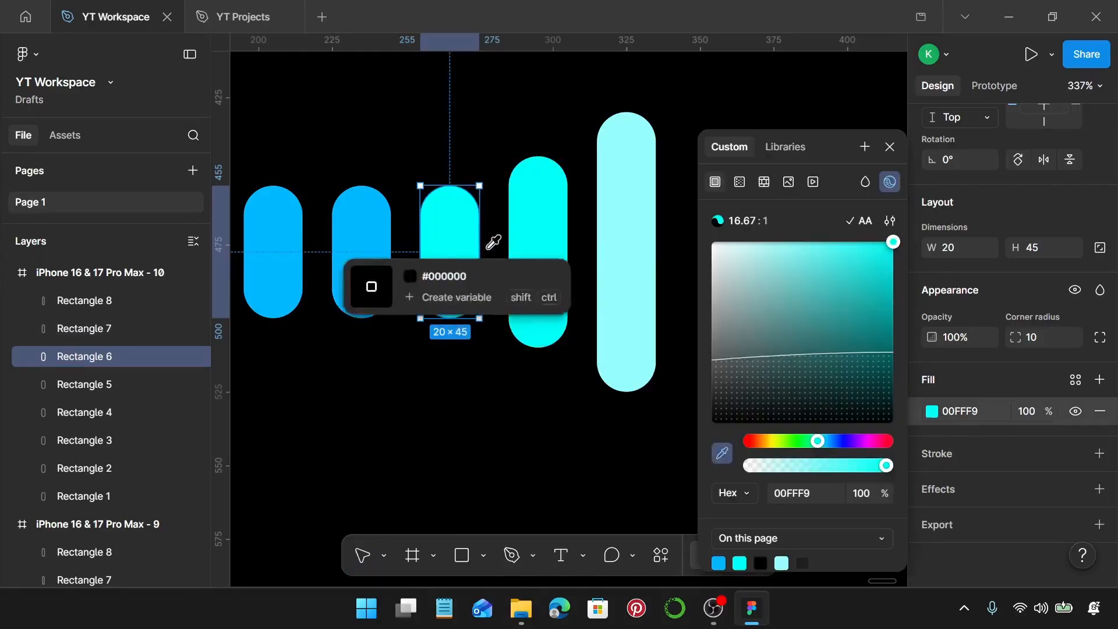
click(355, 252)
Duplicate the tenth iPhone frame beside it as the eleventh frame, keeping the 48 spacing between frames
scroll(352, 275, down, 10)
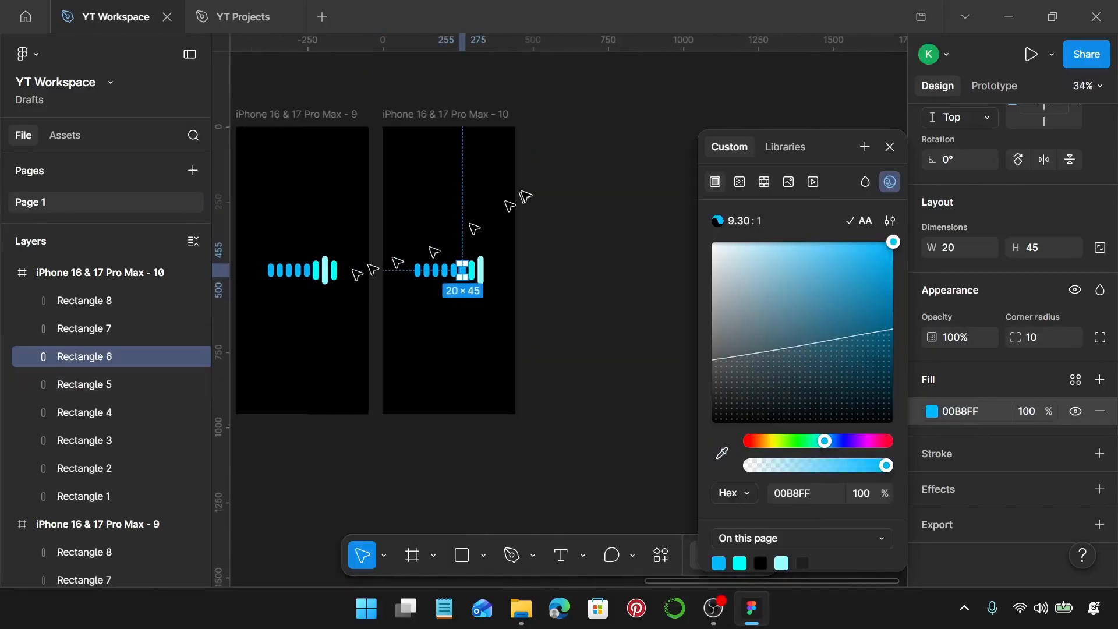
click(469, 116)
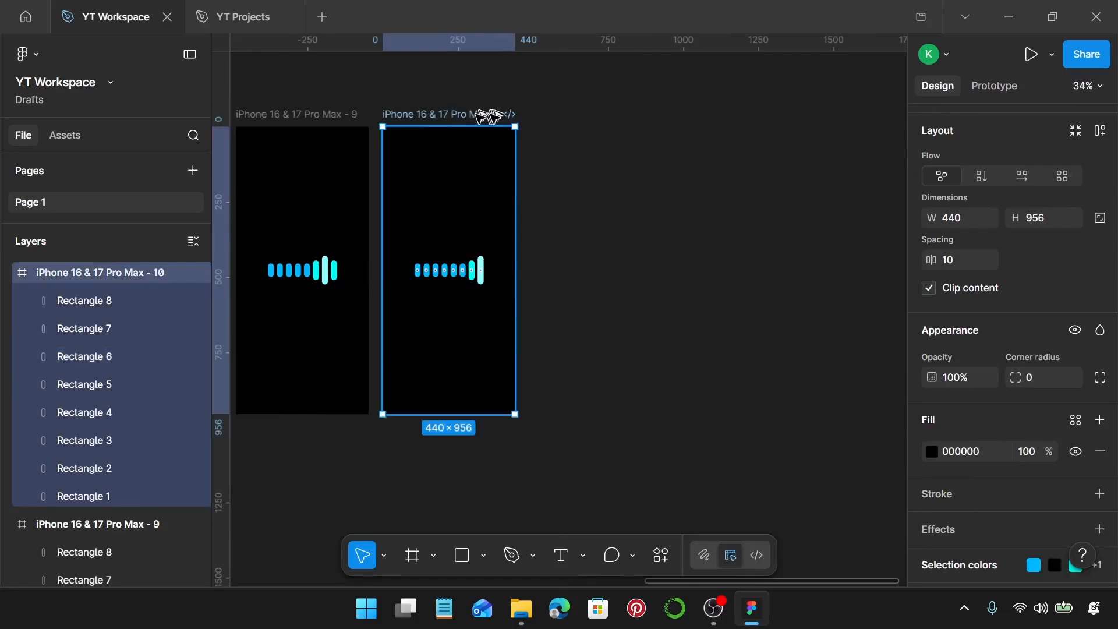
drag(483, 117, 630, 116)
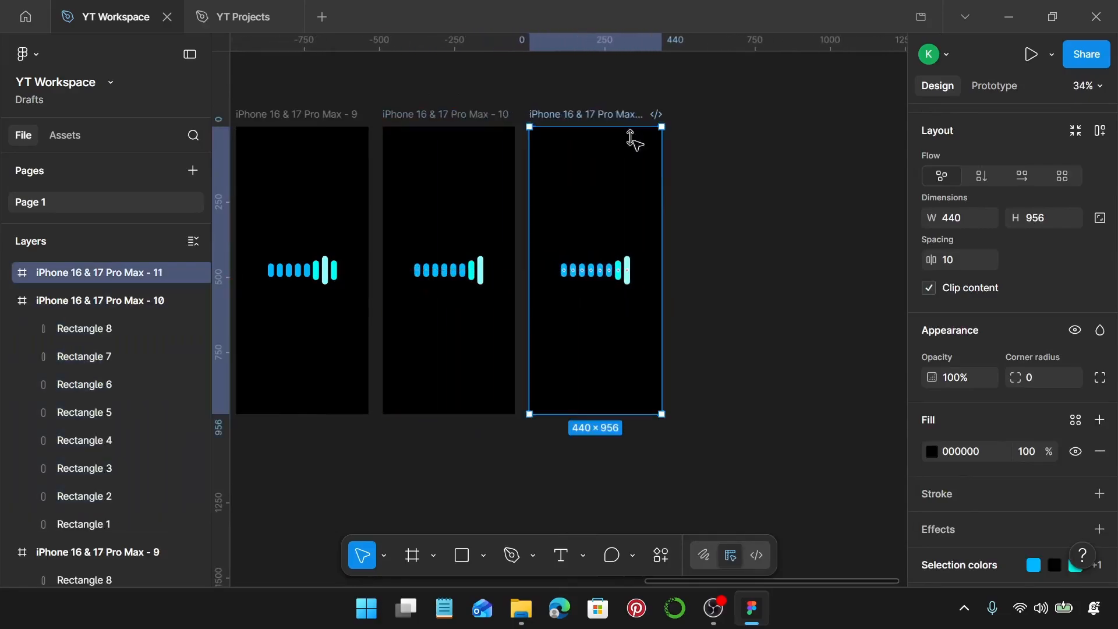
In the eleventh frame, shrink the eighth bar equally at both ends to a height of 65 and sample the seventh bar's 00FFF9 as its fill
scroll(645, 279, up, 8)
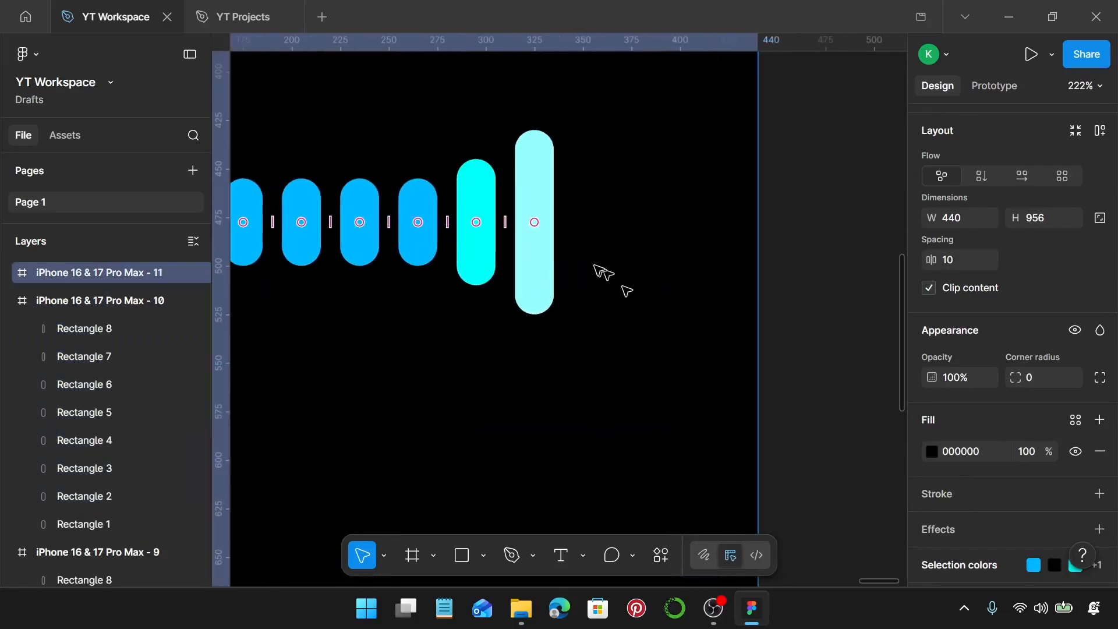
click(532, 300)
drag(535, 313, 541, 285)
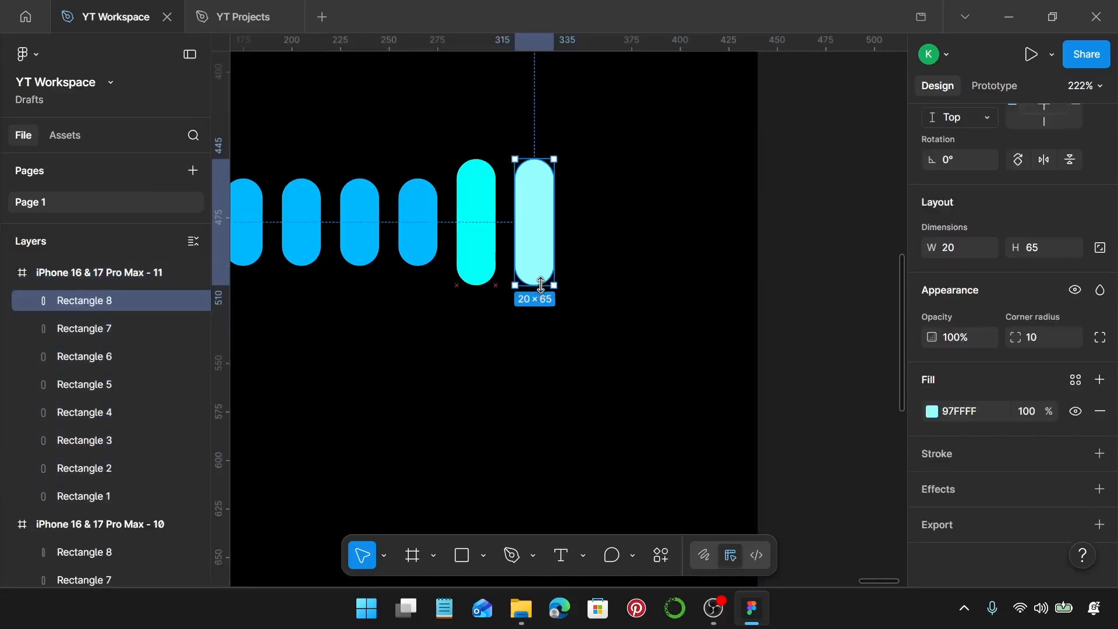
click(931, 412)
click(720, 454)
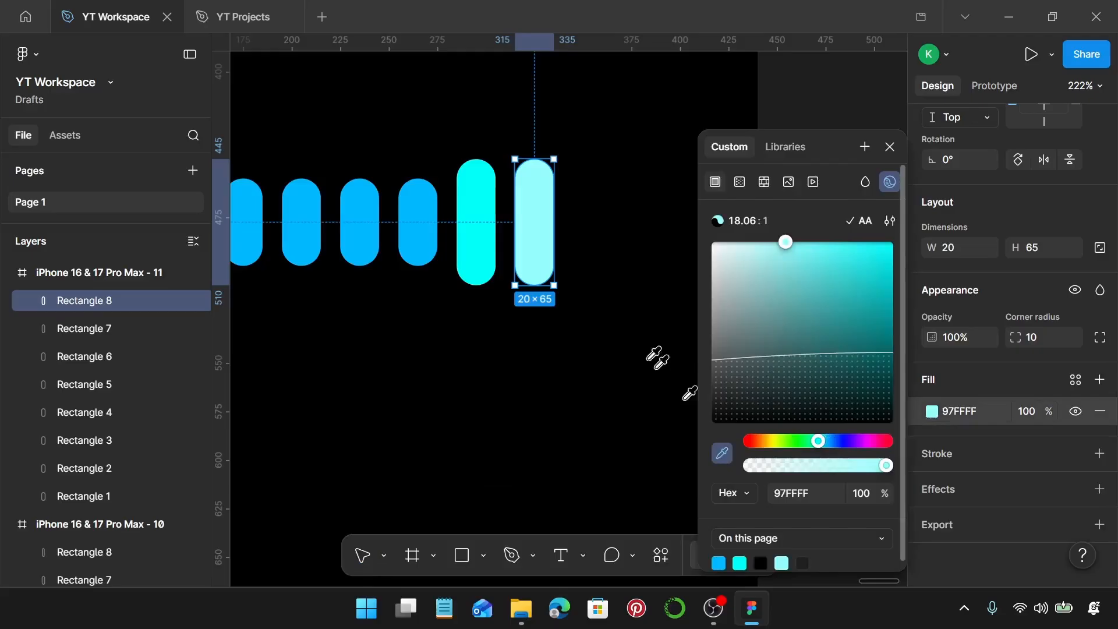
click(476, 258)
In the eleventh frame, shrink the seventh bar equally at both ends to a height of 45 and sample the sixth bar's 00B8FF as its fill
click(478, 267)
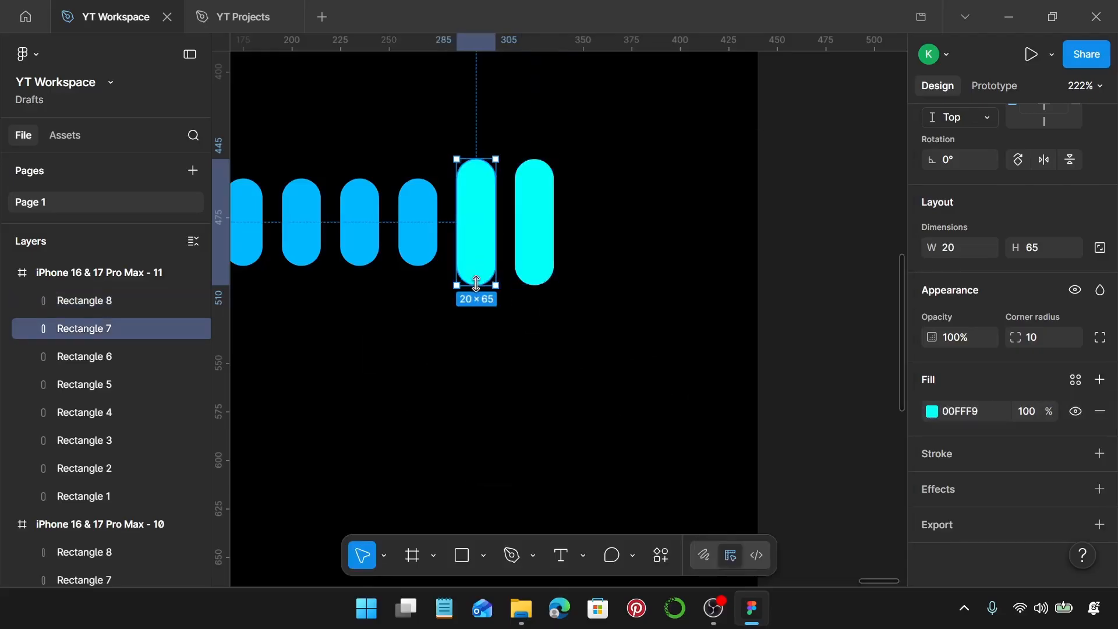
drag(478, 286, 479, 266)
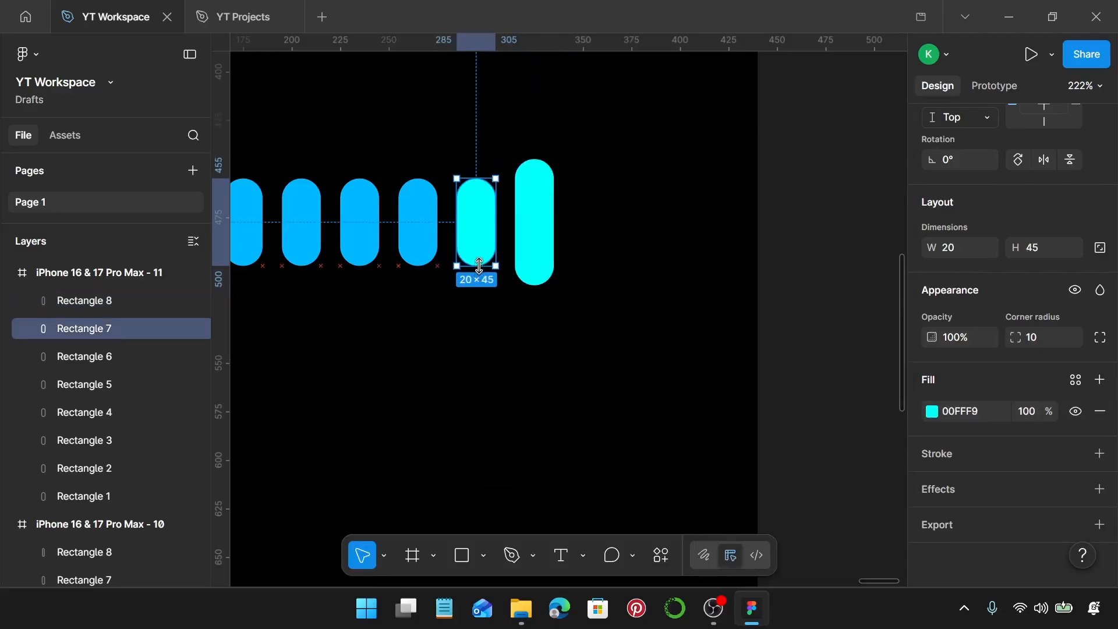
click(932, 411)
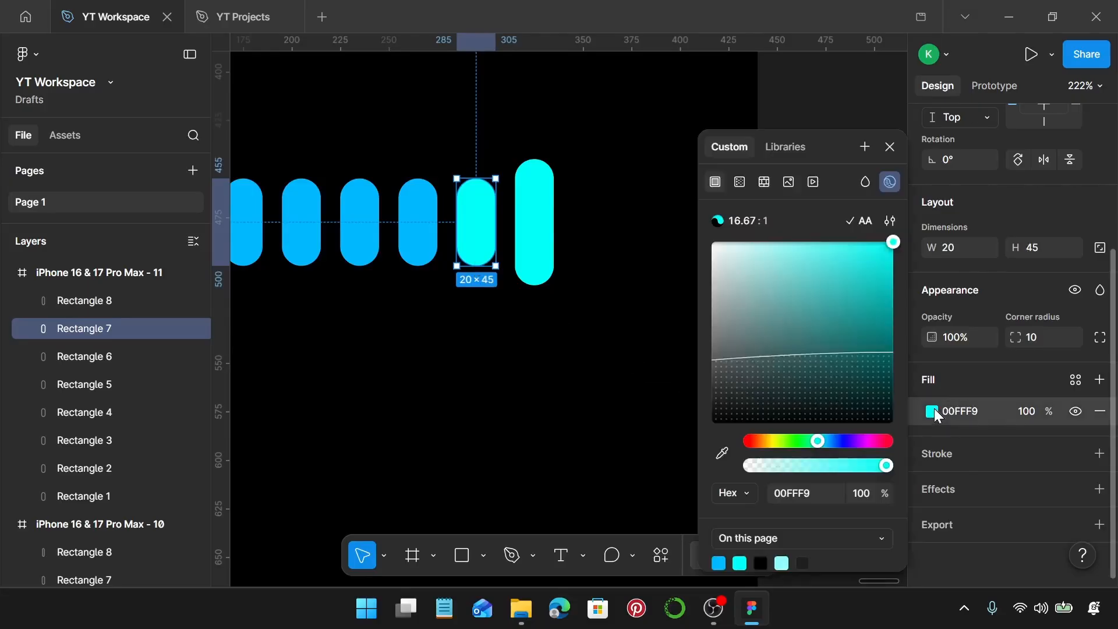
click(722, 452)
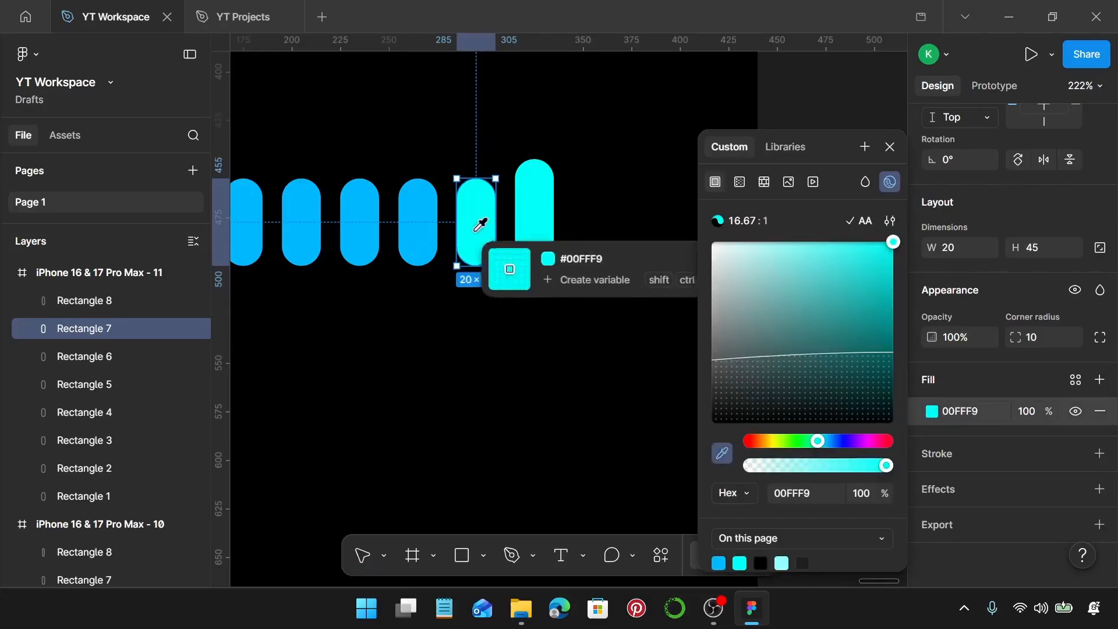
click(414, 240)
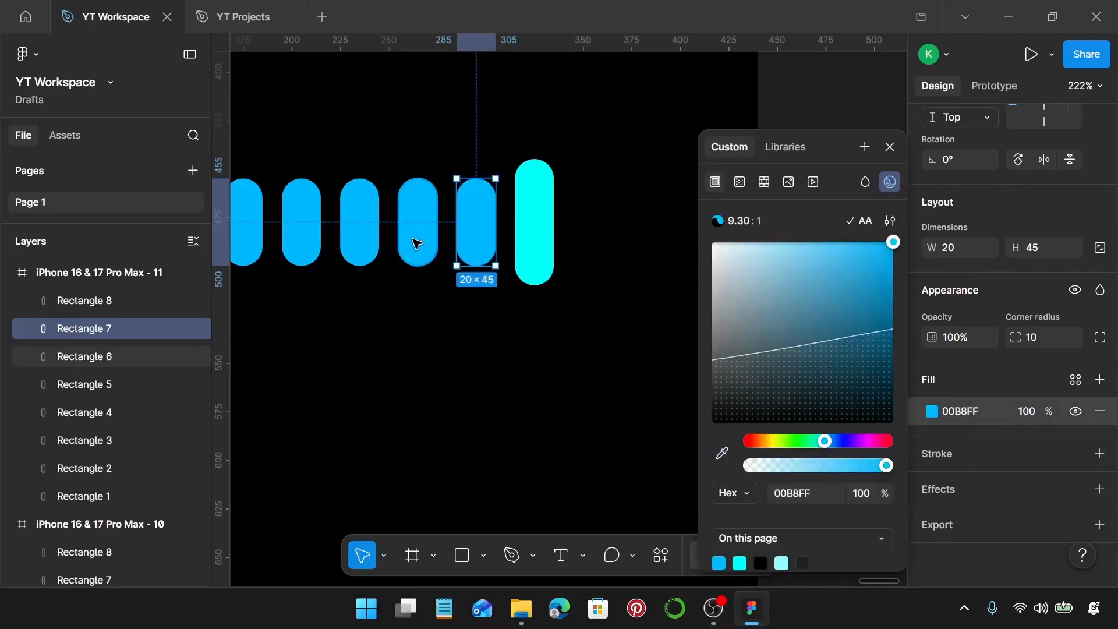
click(895, 146)
Review the bar wave across the whole row of frames, from the first to the eleventh
scroll(765, 248, down, 5)
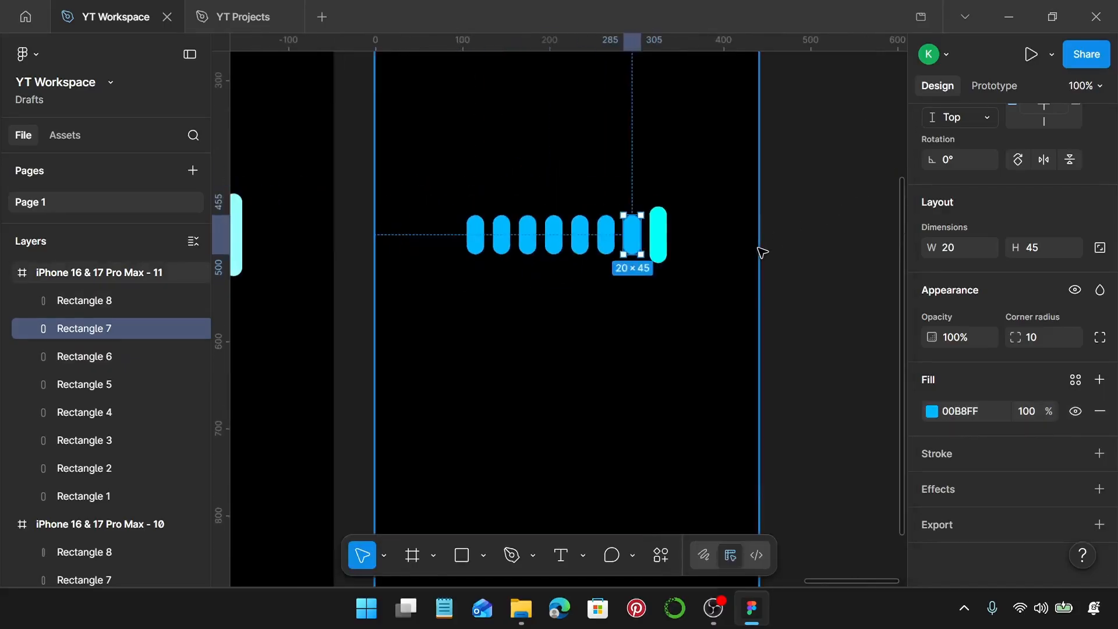
scroll(764, 254, down, 6)
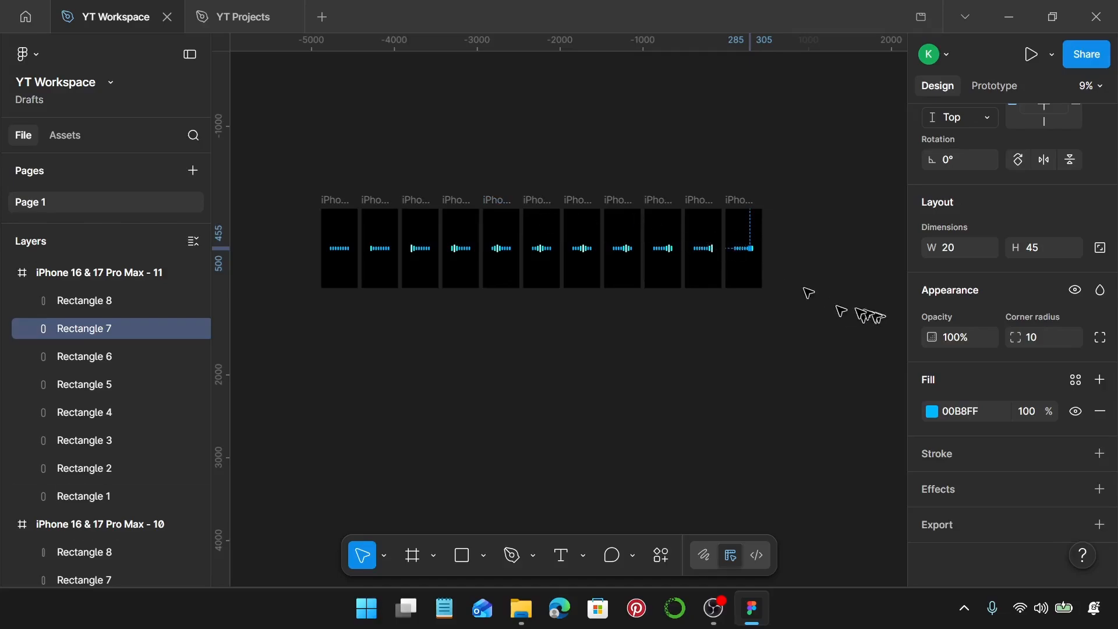
scroll(769, 294, up, 1)
click(799, 325)
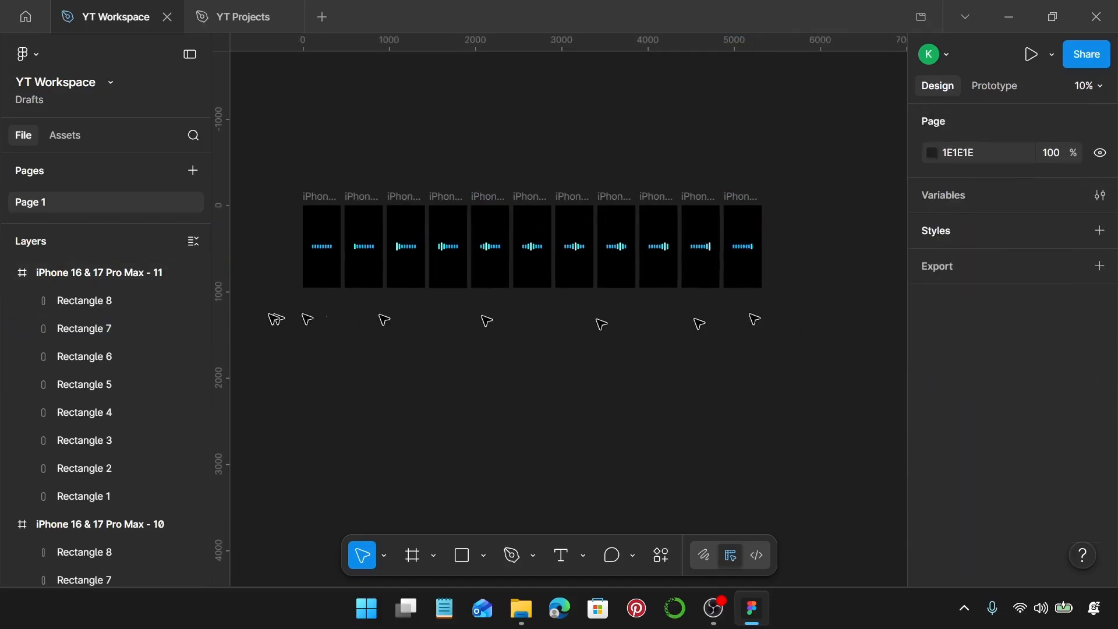
scroll(358, 250, up, 5)
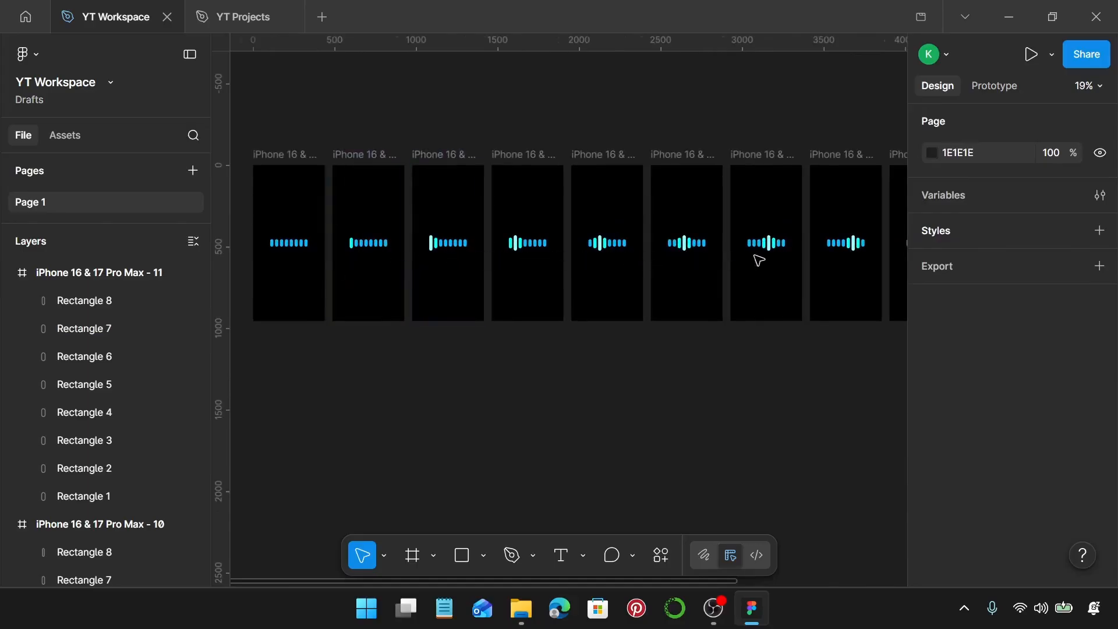
scroll(759, 260, right, 5)
scroll(759, 261, right, 1)
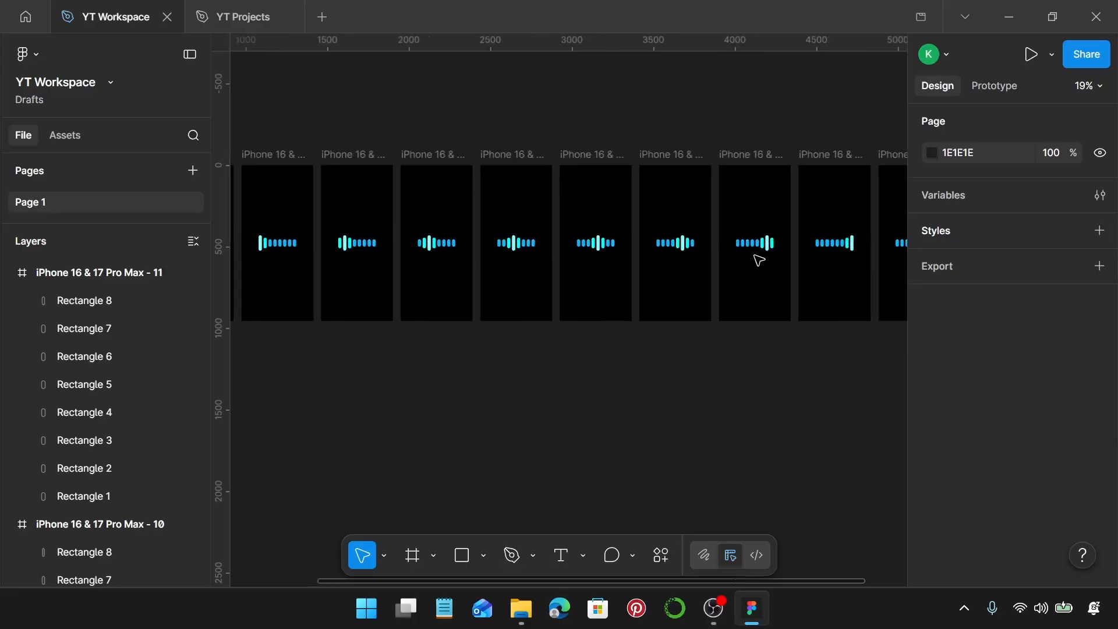
scroll(789, 264, right, 4)
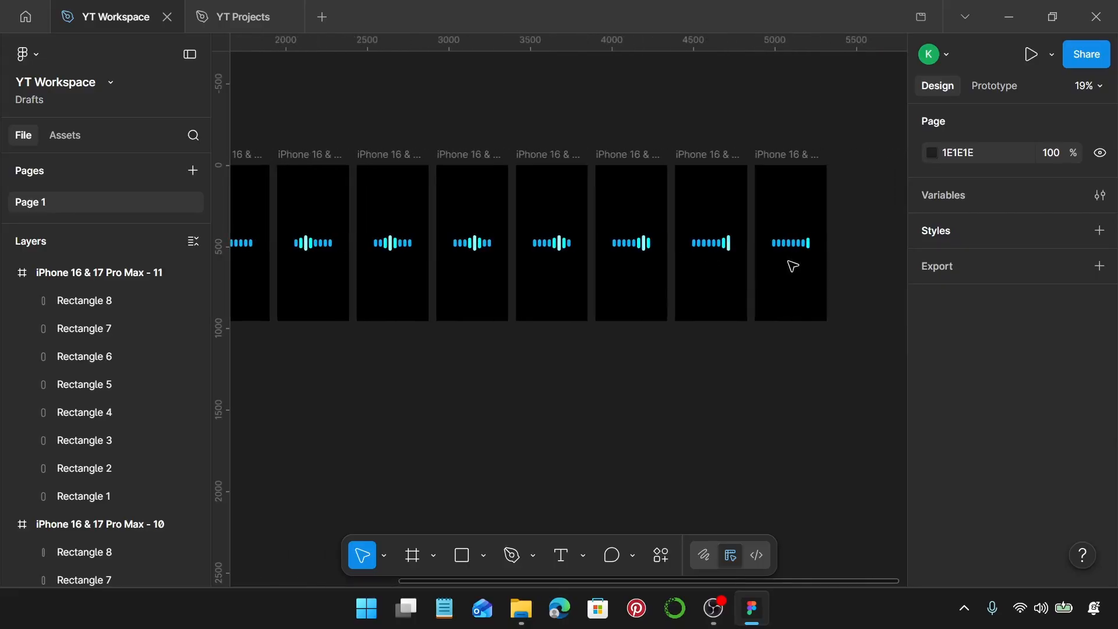
Select all eleven iPhone frames and combine them into one component set with each frame as a variant
ctrl+scroll(765, 386, down, 3)
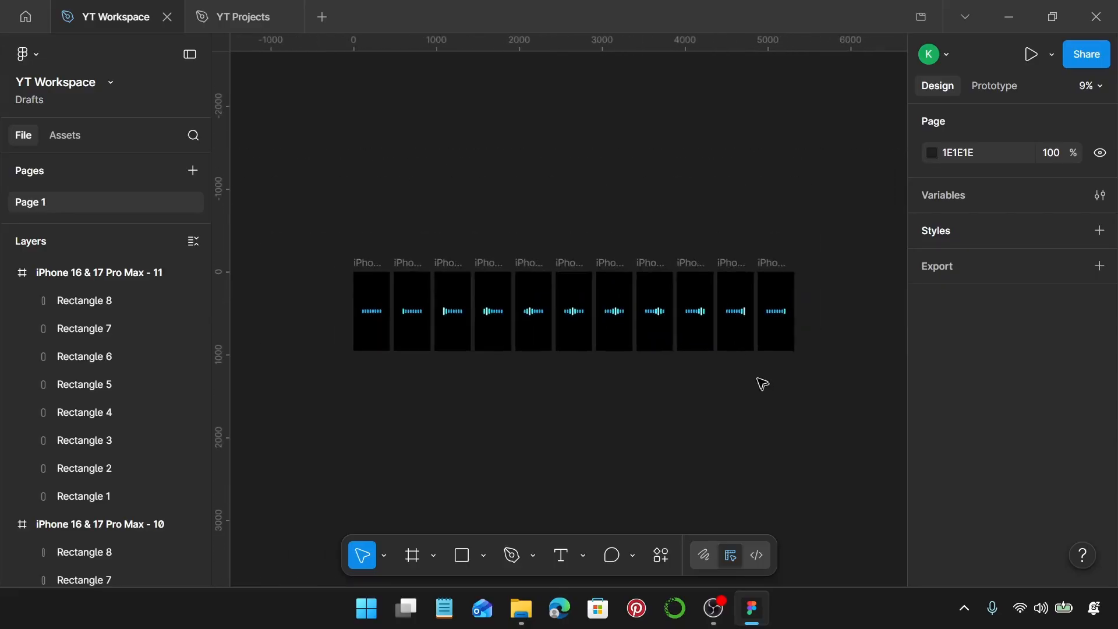
scroll(702, 387, down, 2)
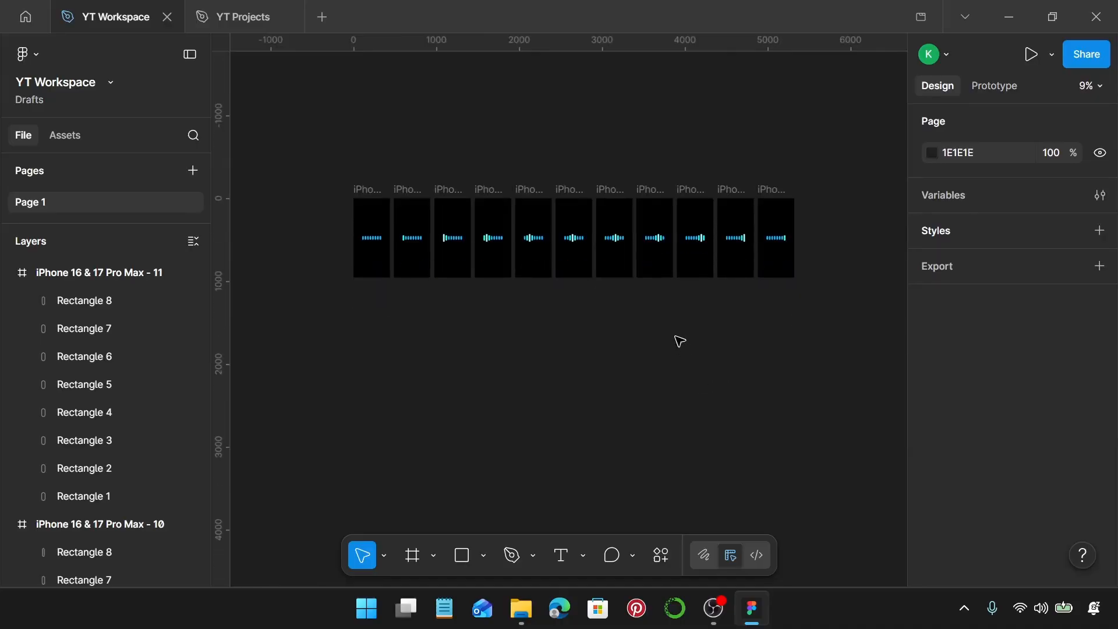
drag(314, 154, 826, 308)
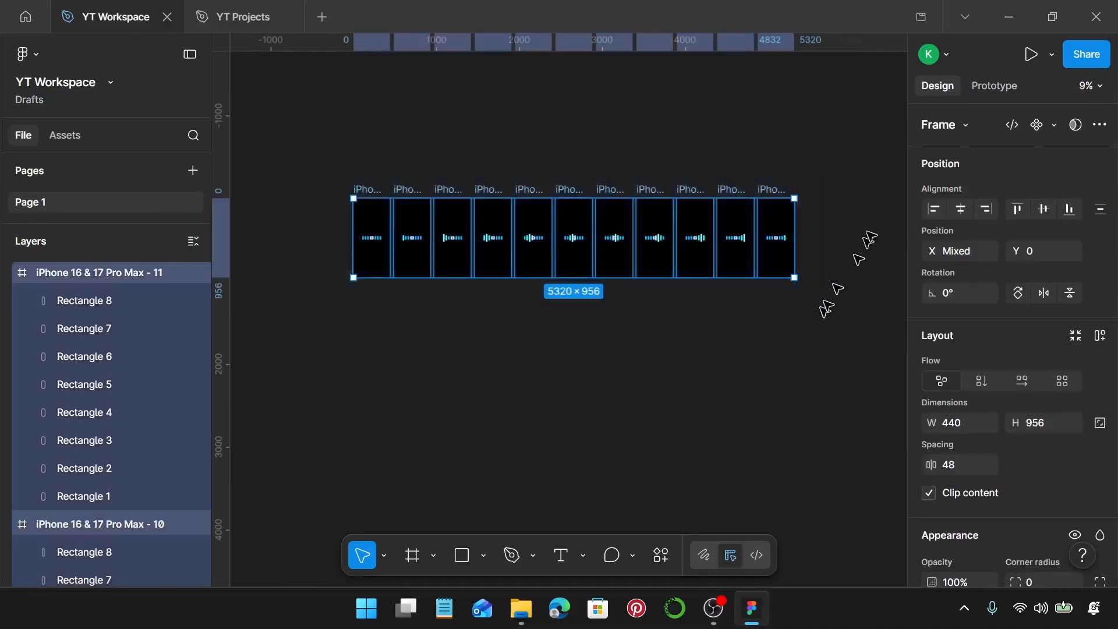
click(1053, 130)
click(937, 197)
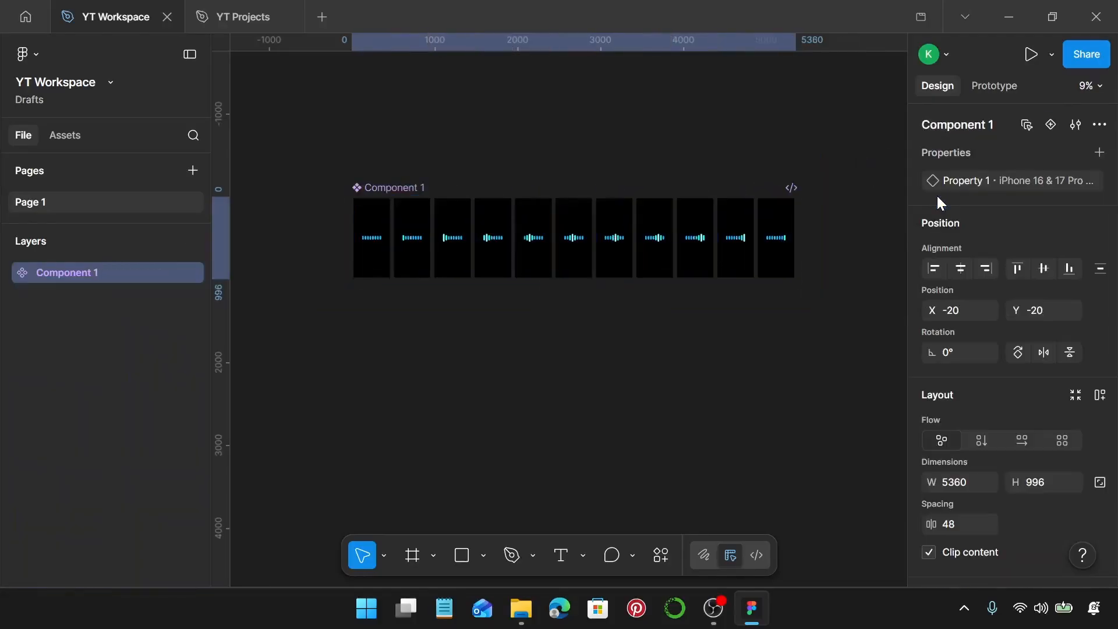
Add a prototype link from the first variant to the second, triggered After delay with a delay of 1 ms
click(997, 86)
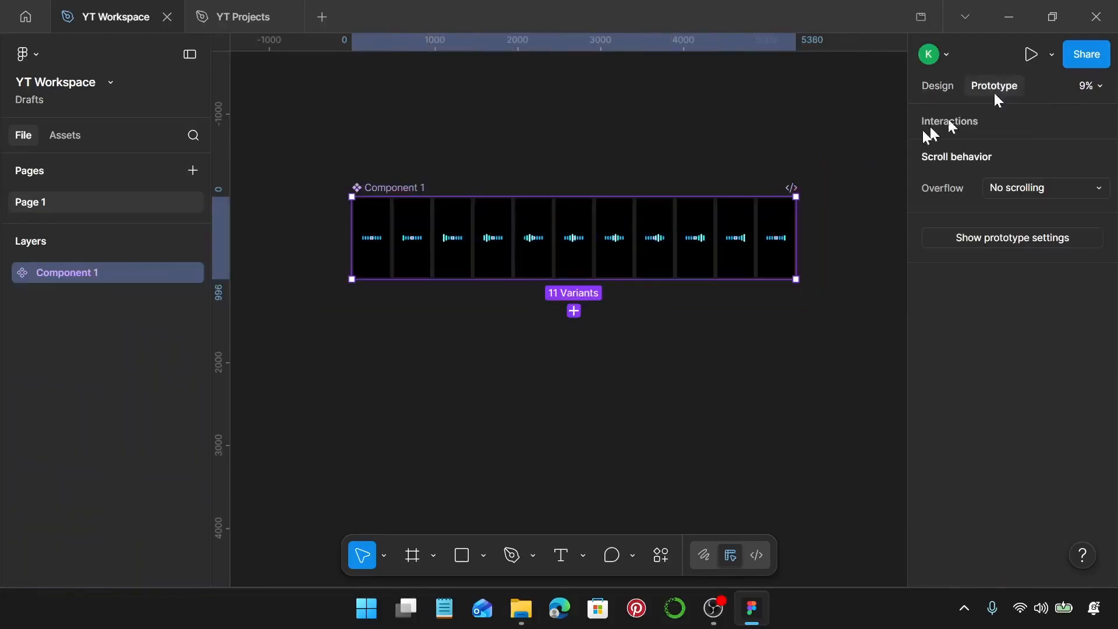
scroll(382, 274, up, 15)
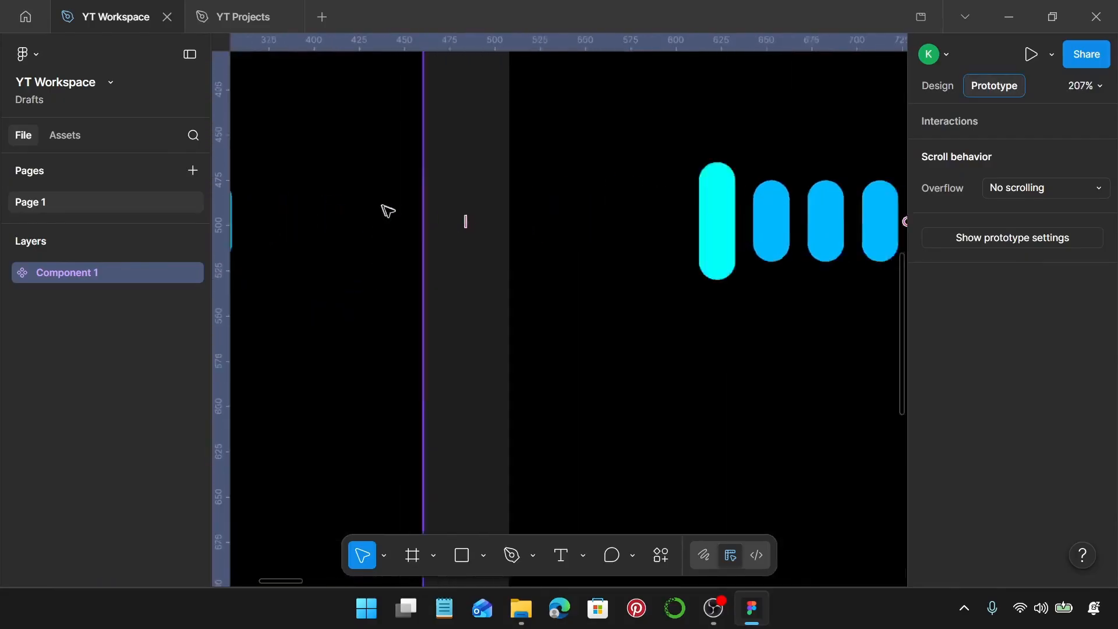
scroll(396, 227, up, 2)
click(407, 235)
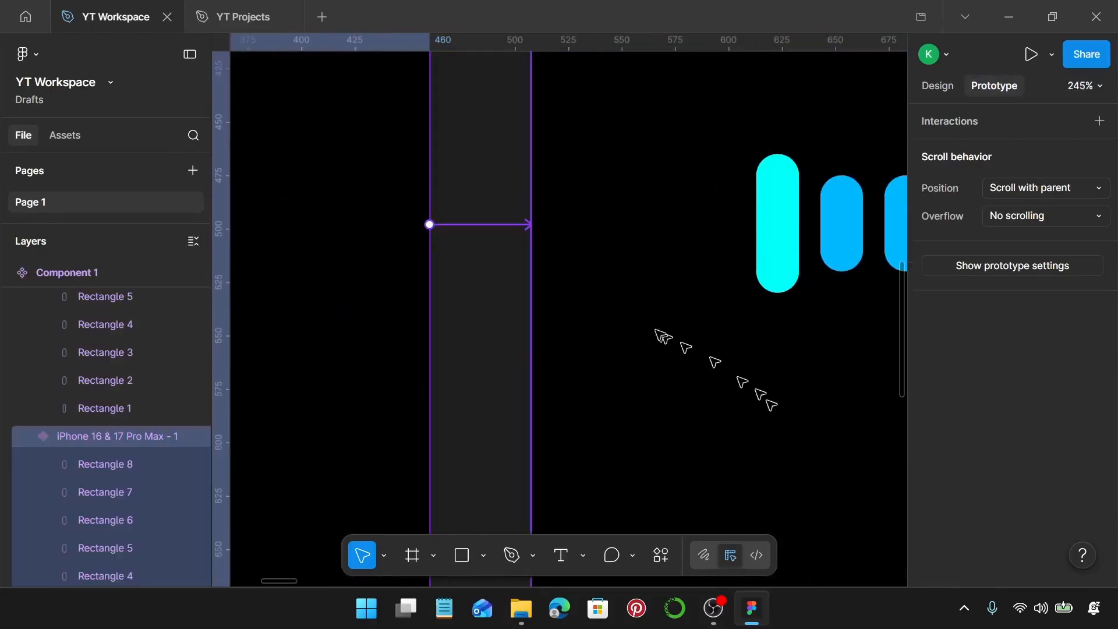
drag(661, 336, 589, 291)
click(572, 306)
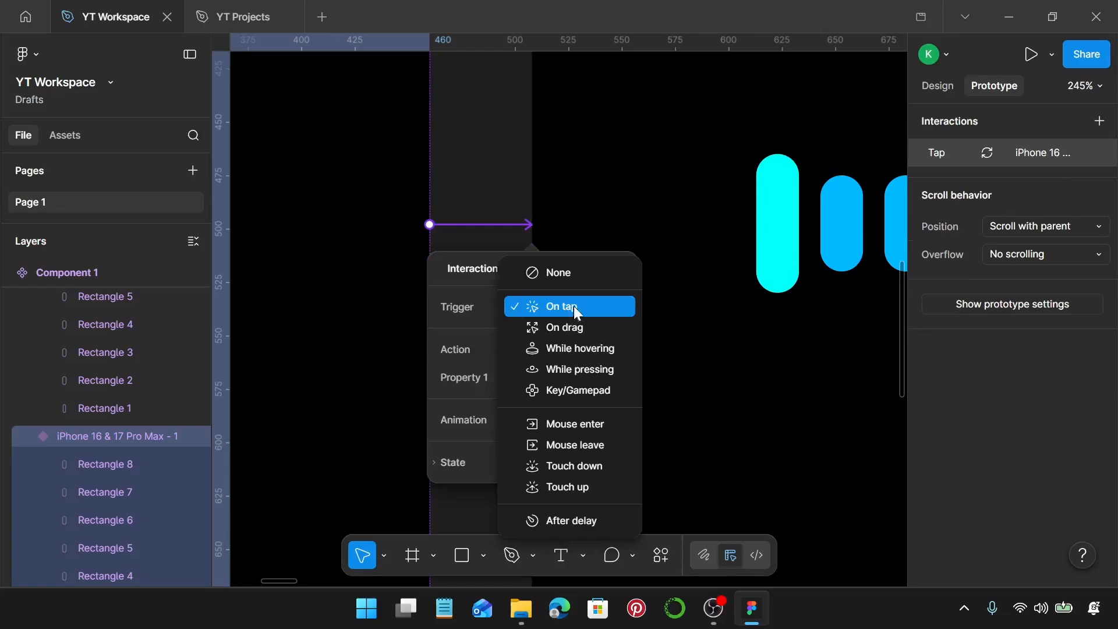
click(577, 520)
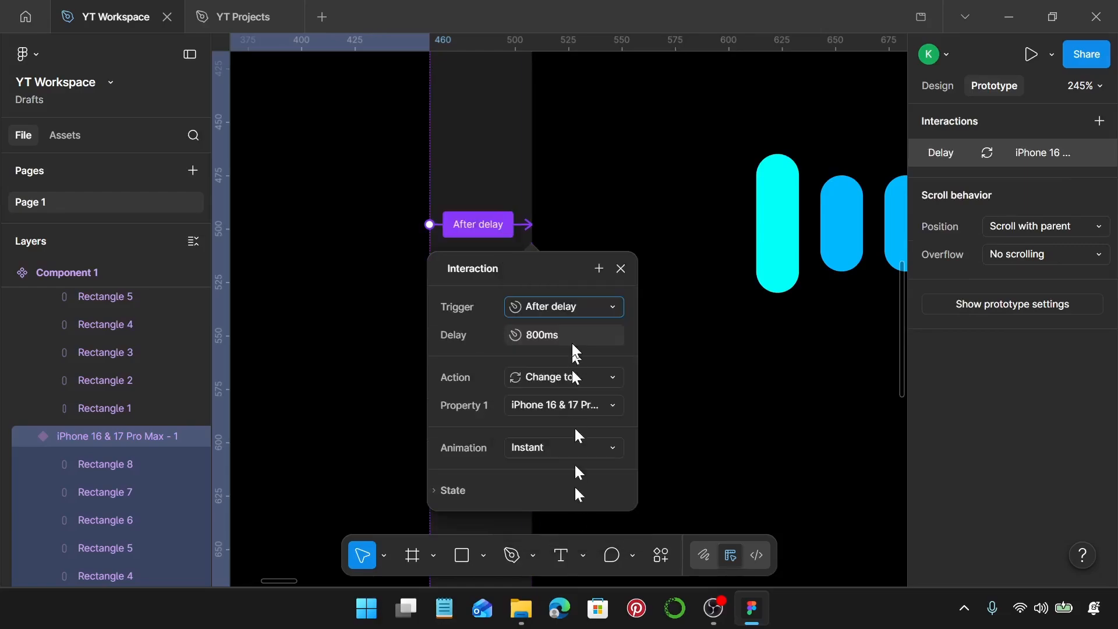
click(571, 336)
text(1)
key(Return)
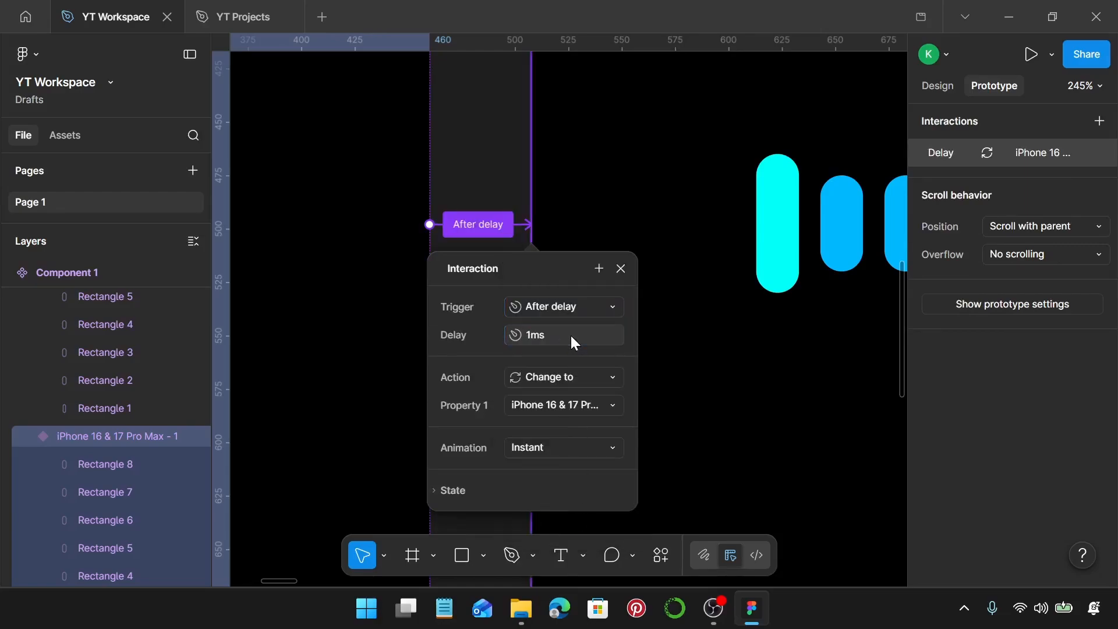
Set the first-to-second variant interaction's animation to Smart animate with Linear easing
click(560, 449)
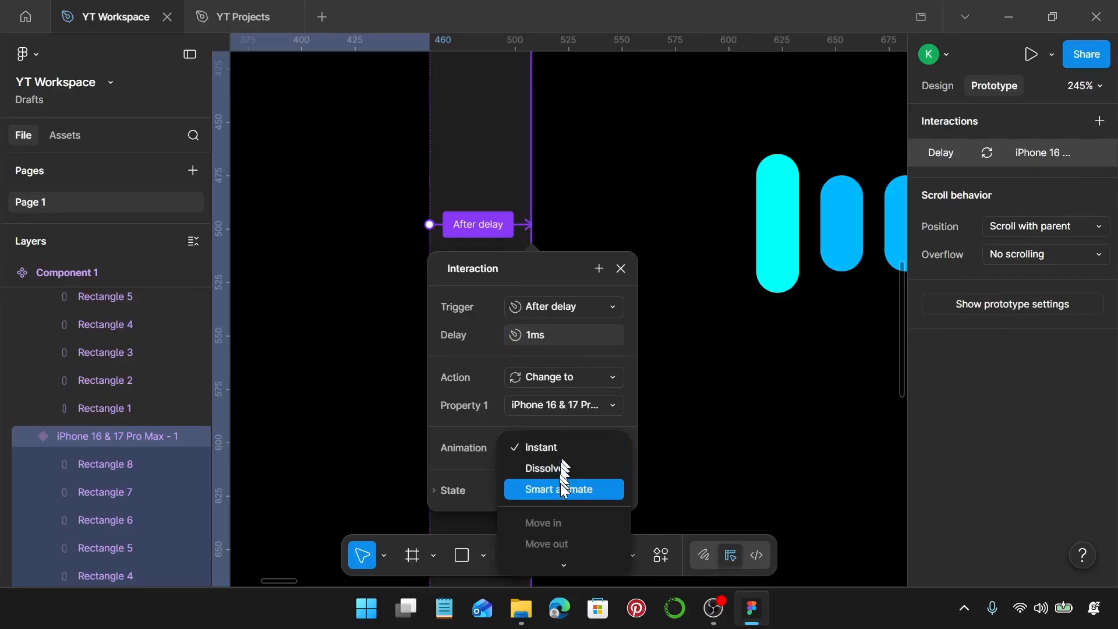
click(560, 486)
click(574, 475)
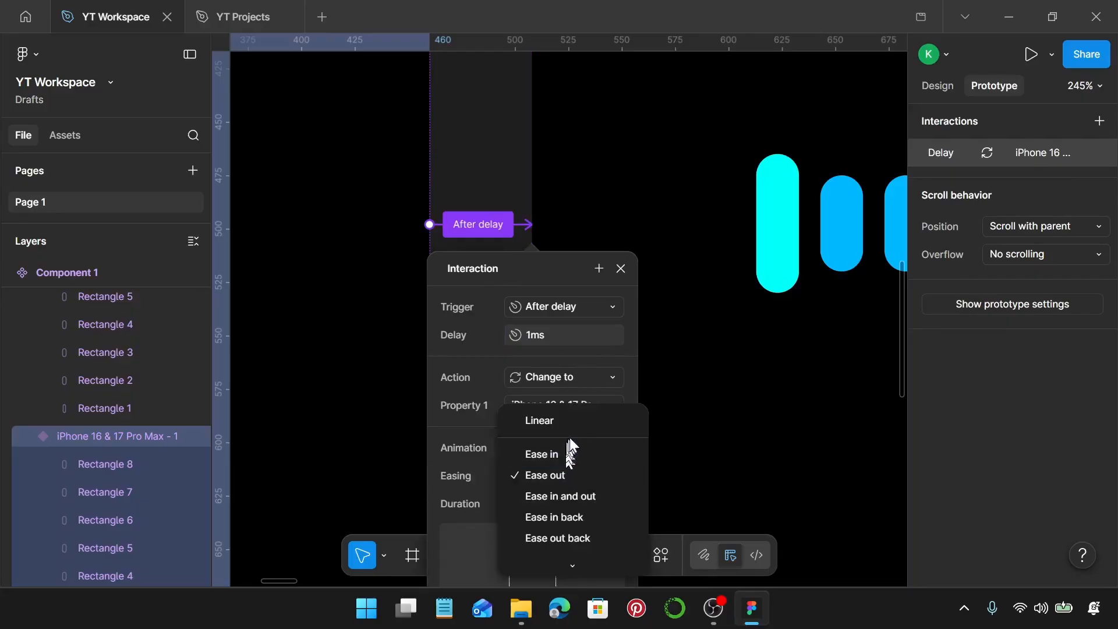
click(576, 422)
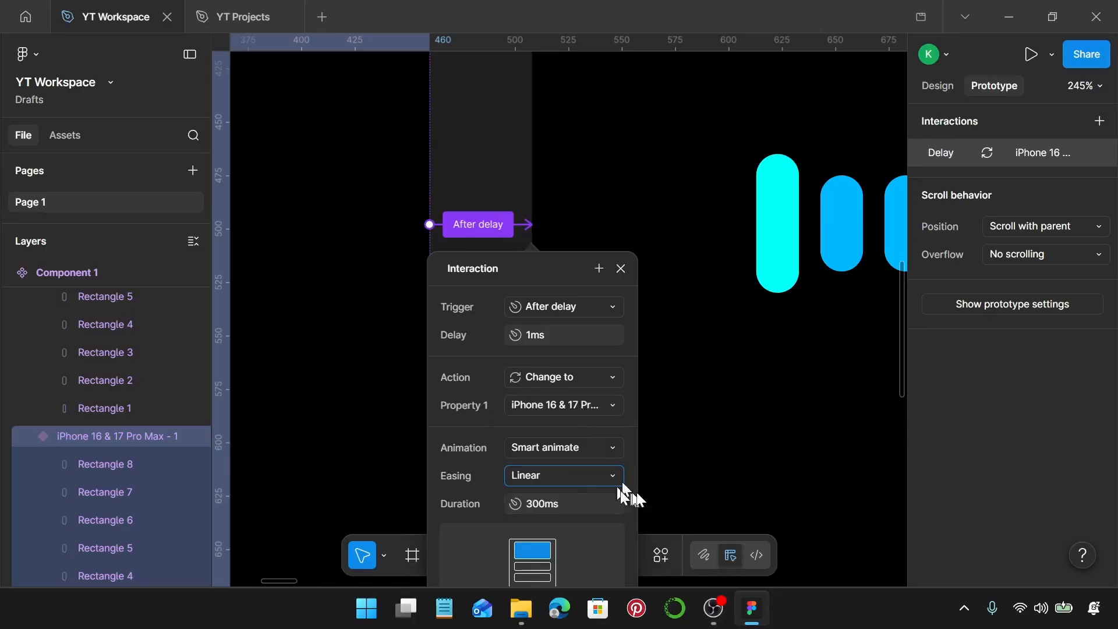
click(701, 474)
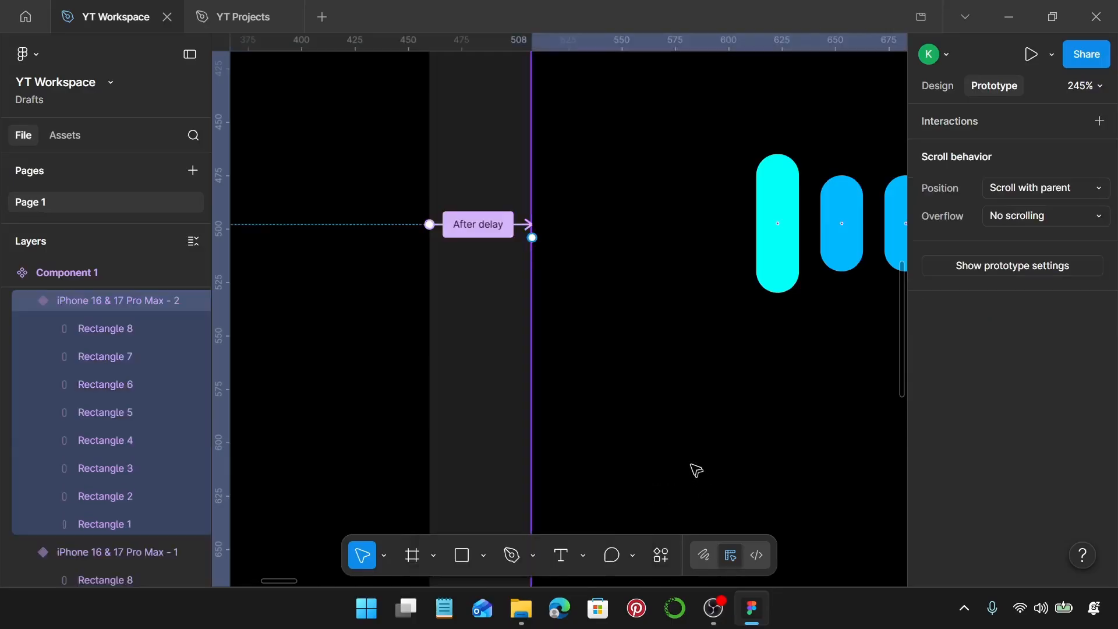
Link the second variant to the third with an After delay trigger of 1 ms
scroll(694, 467, right, 10)
scroll(686, 445, right, 10)
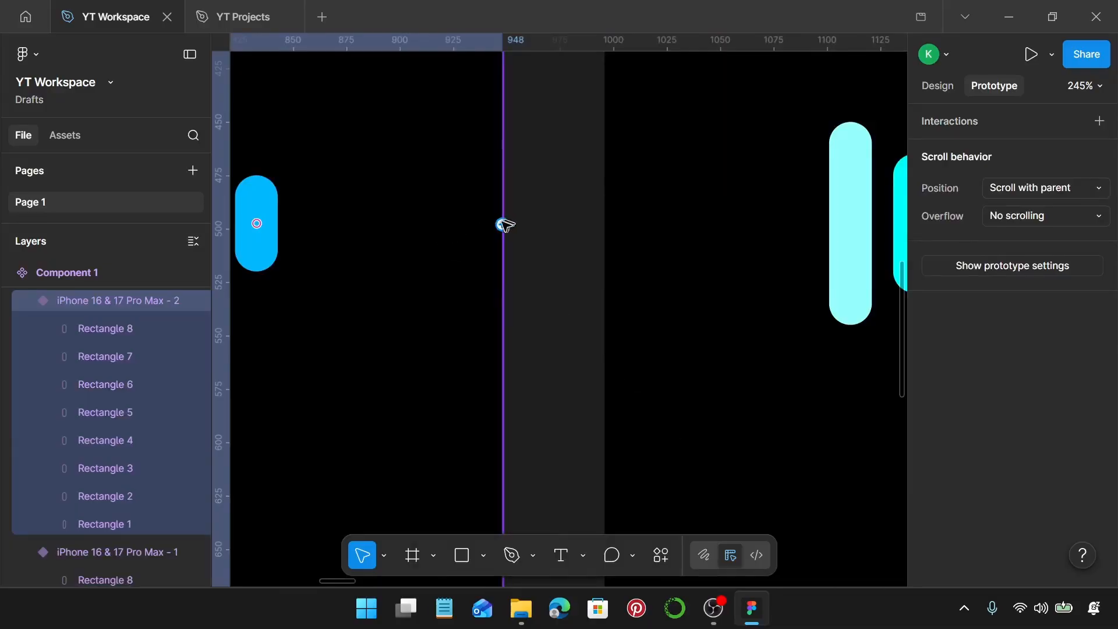
drag(502, 224, 615, 246)
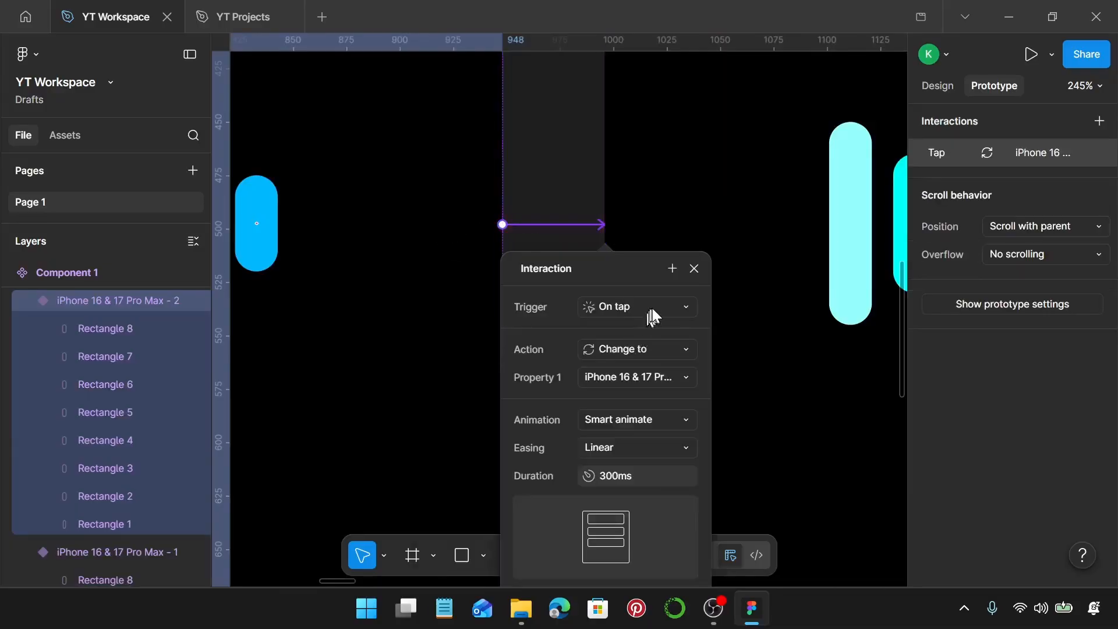
click(652, 309)
click(635, 516)
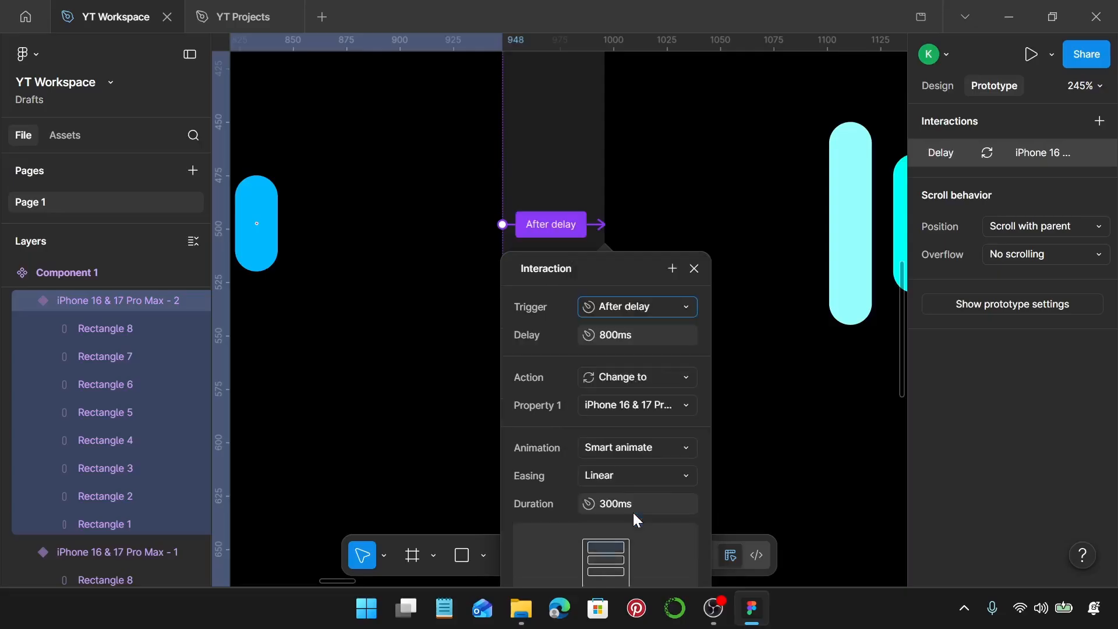
click(654, 340)
text(1)
key(Return)
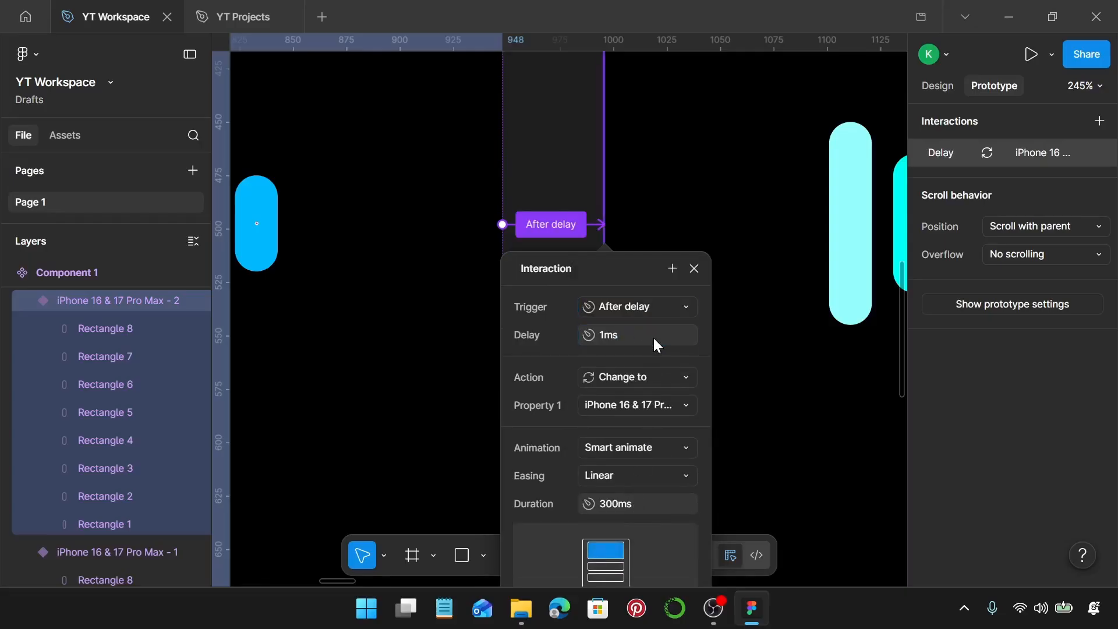
click(695, 268)
Link the third variant to the fourth with an After delay trigger of 1 ms
scroll(673, 325, right, 10)
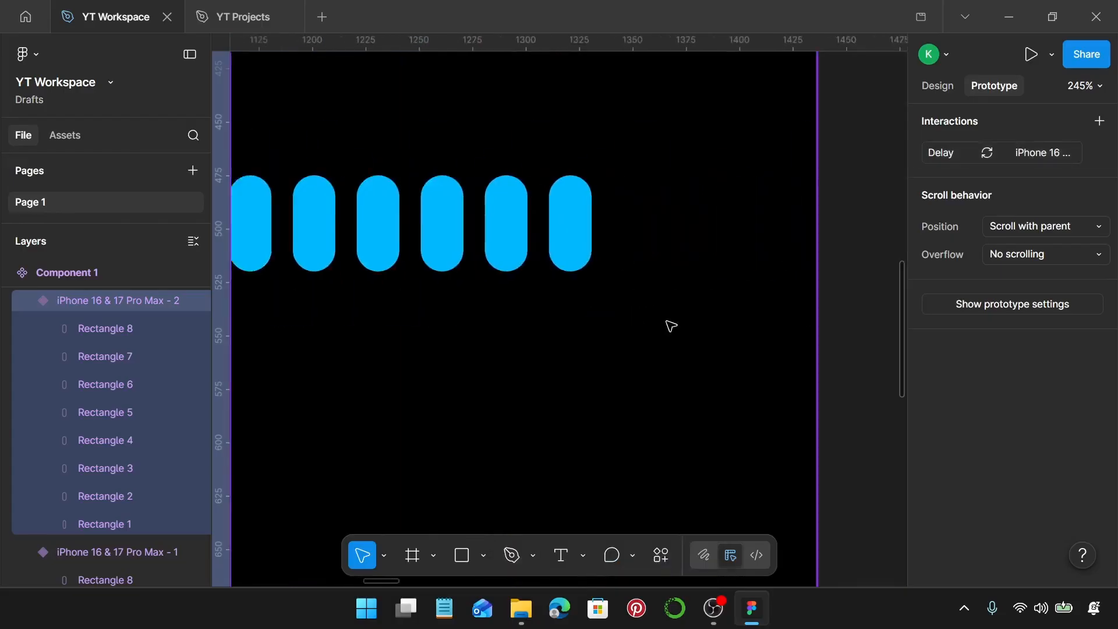
key(ctrl+d)
scroll(736, 210, right, 7)
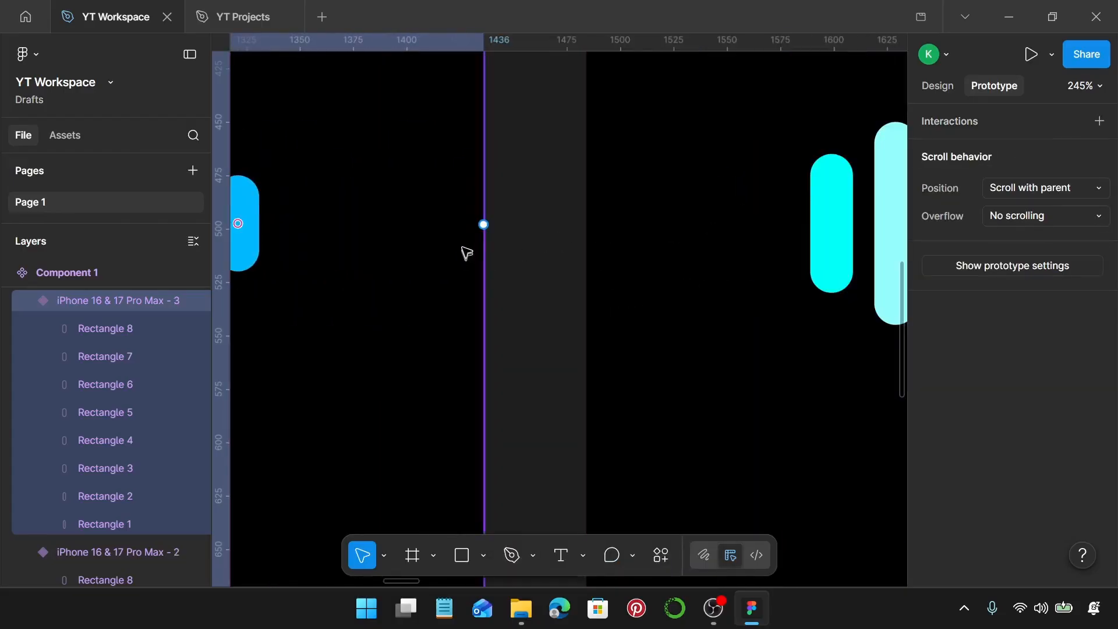
drag(484, 225, 598, 245)
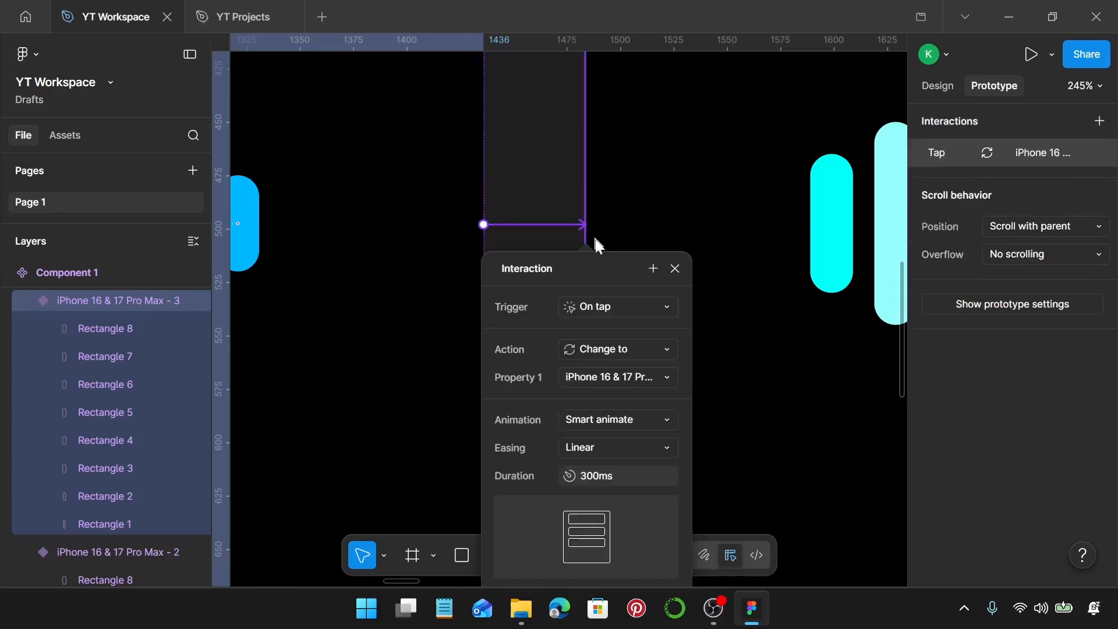
click(612, 303)
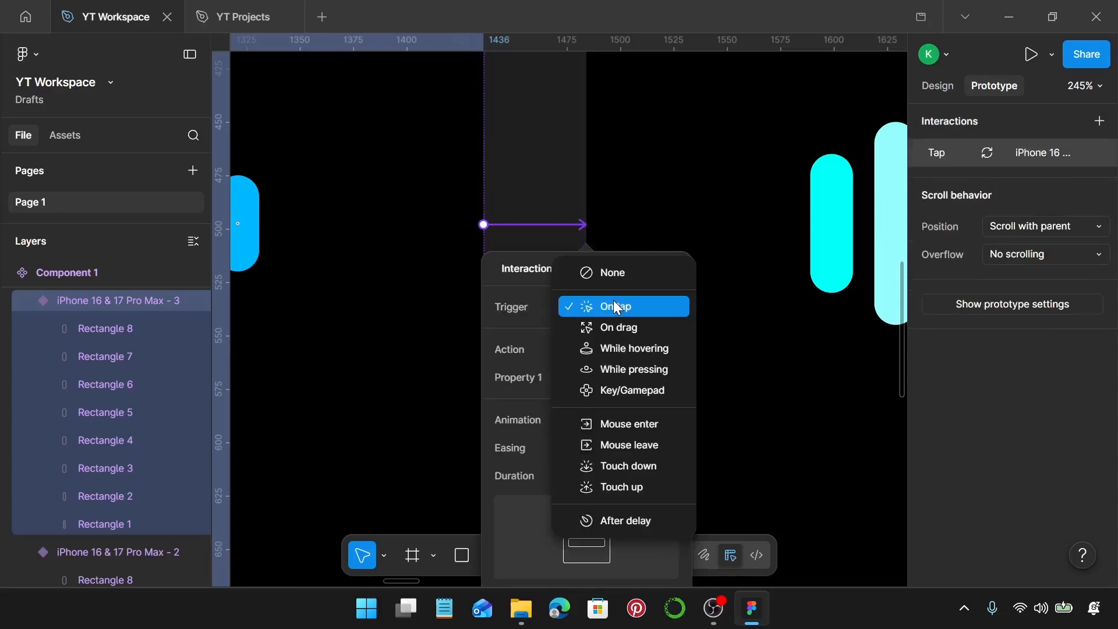
click(619, 517)
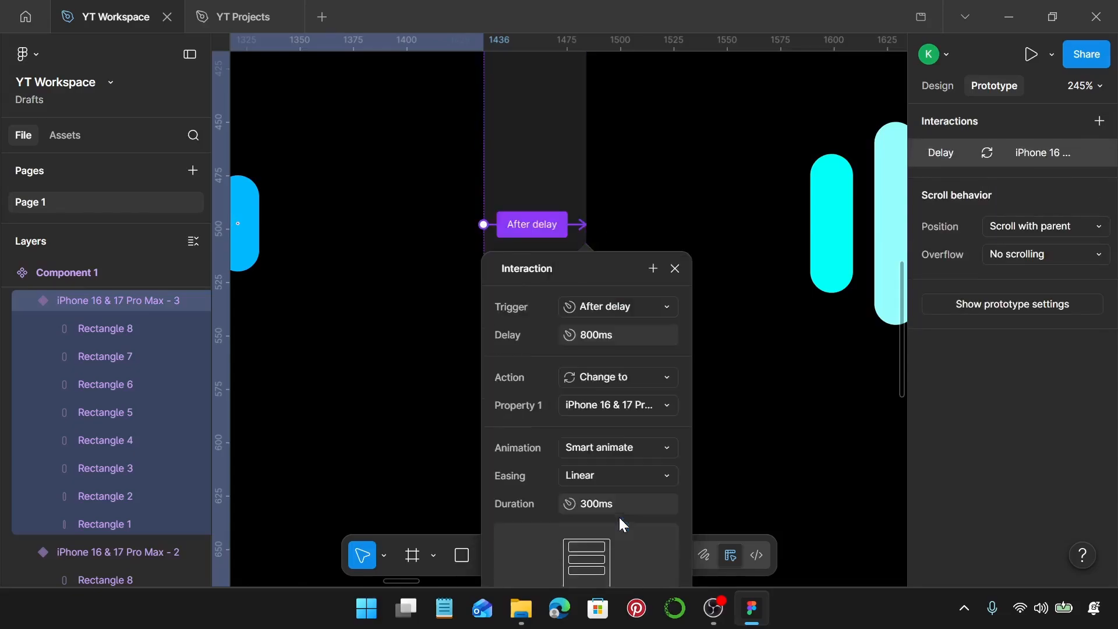
click(625, 330)
text(1)
key(Return)
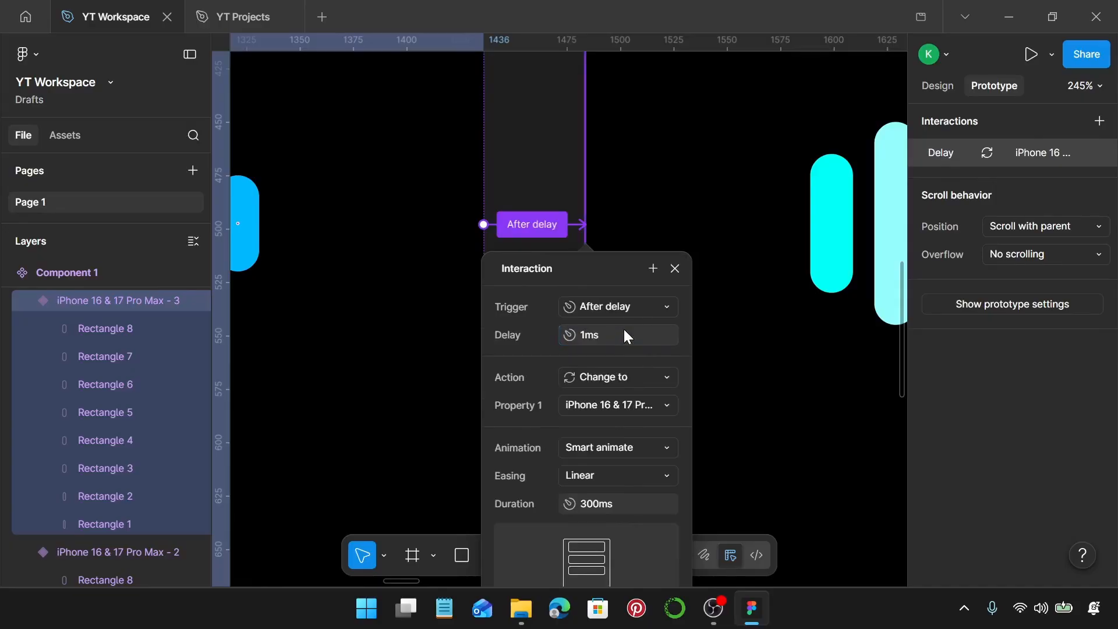
click(675, 269)
Link the fourth variant to the fifth with an After delay trigger of 1 ms
scroll(680, 271, right, 10)
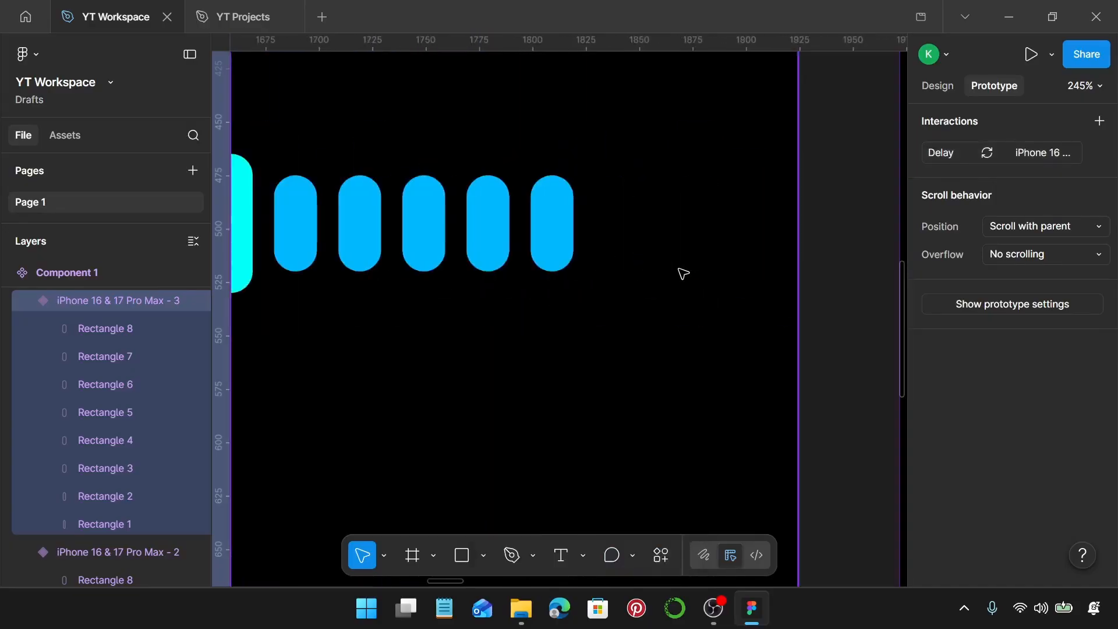
click(541, 244)
drag(591, 224, 693, 225)
click(728, 307)
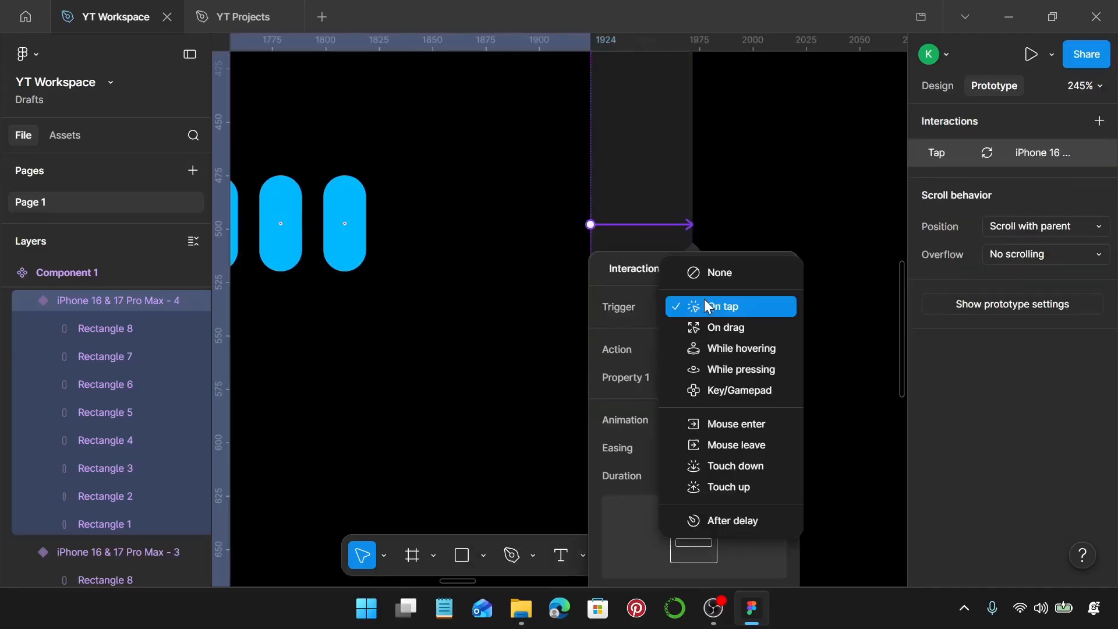
click(707, 522)
click(721, 337)
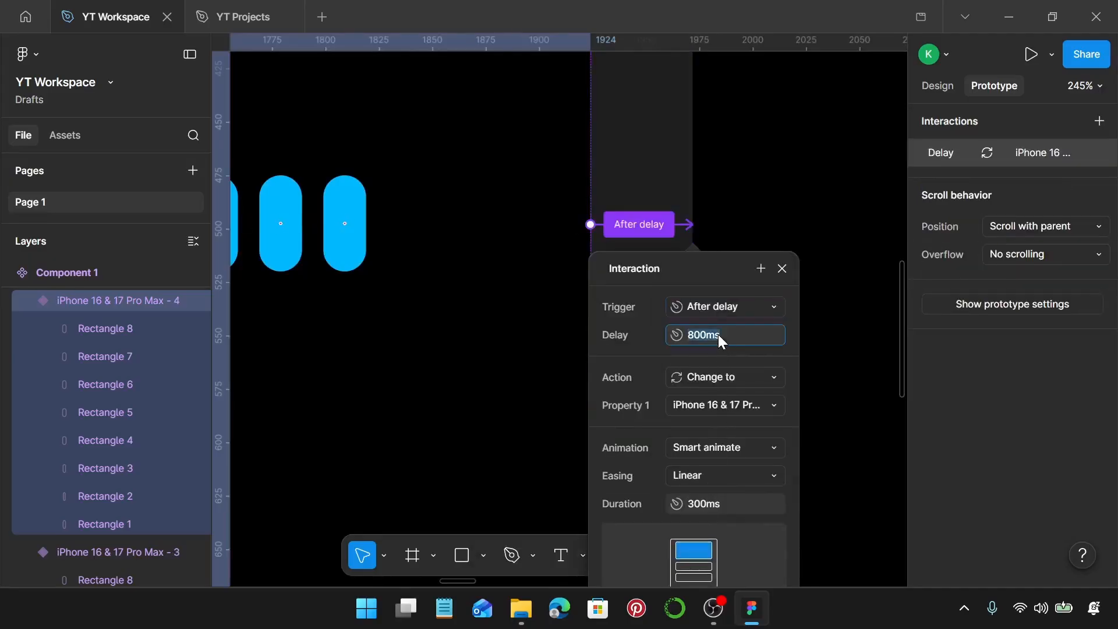
text(1)
key(Return)
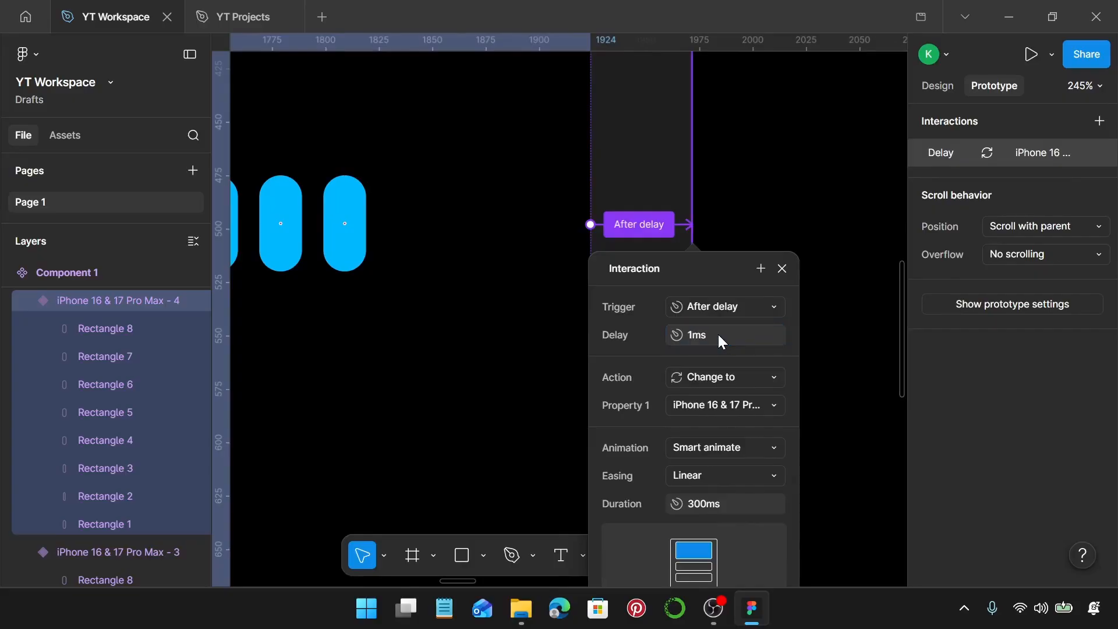
click(782, 268)
Link the fifth variant to the sixth with an After delay trigger of 1 ms
scroll(771, 292, right, 5)
scroll(770, 293, right, 5)
scroll(759, 274, right, 3)
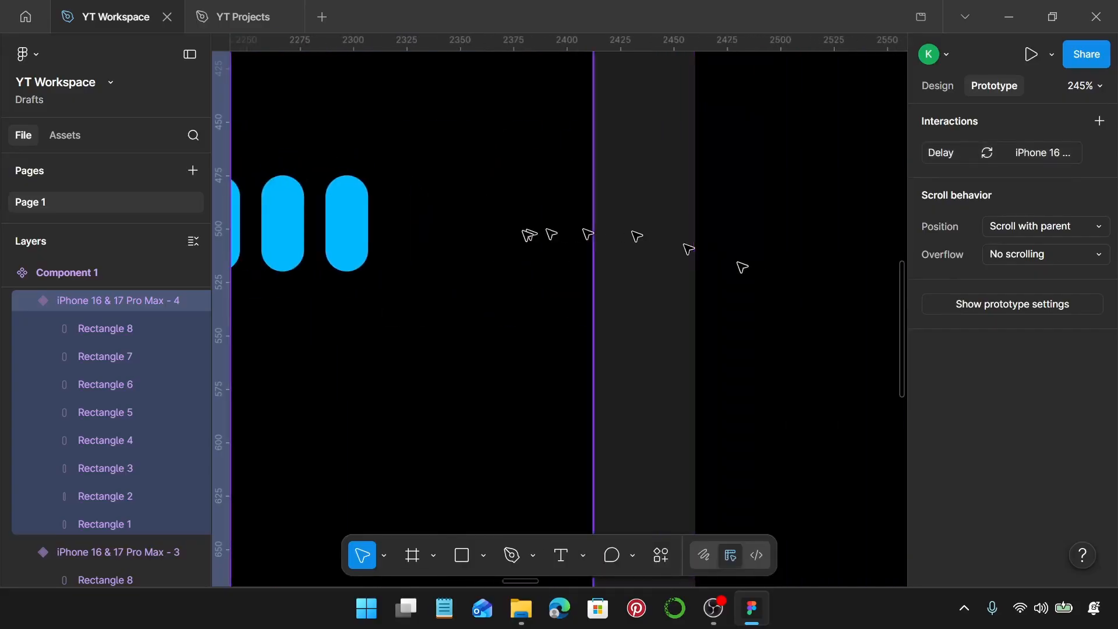
click(529, 235)
drag(592, 224, 702, 242)
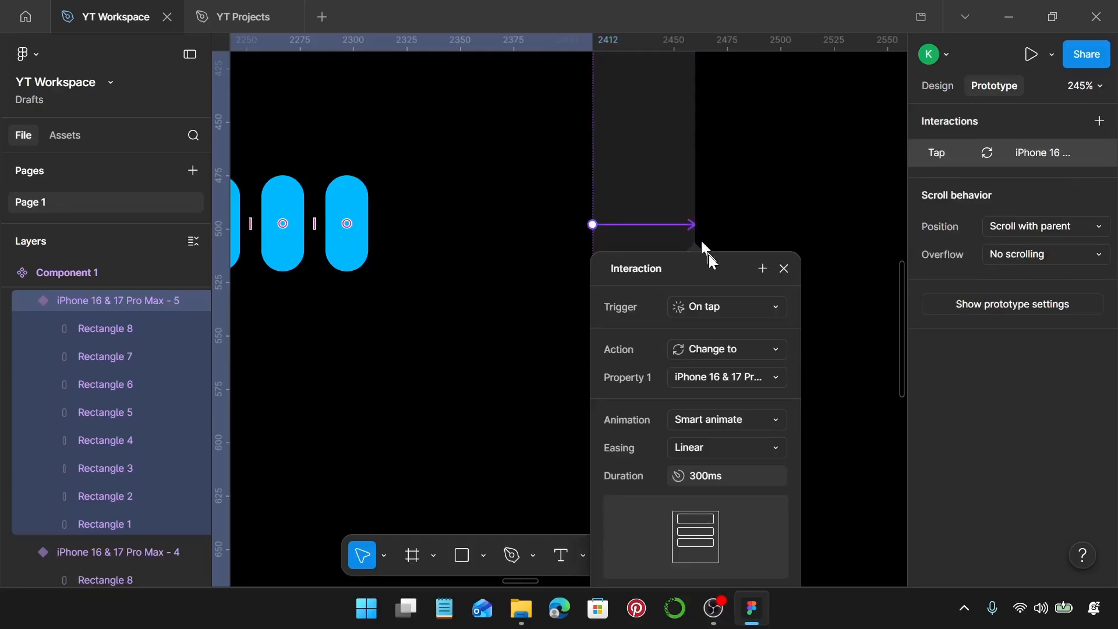
click(717, 308)
click(731, 521)
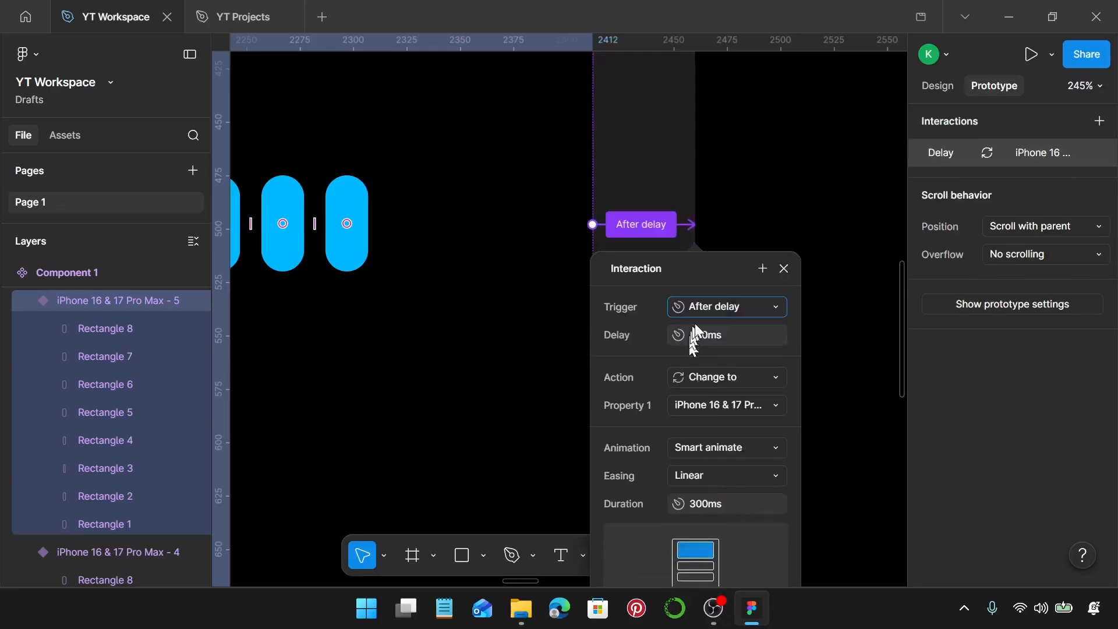
click(701, 337)
text(1)
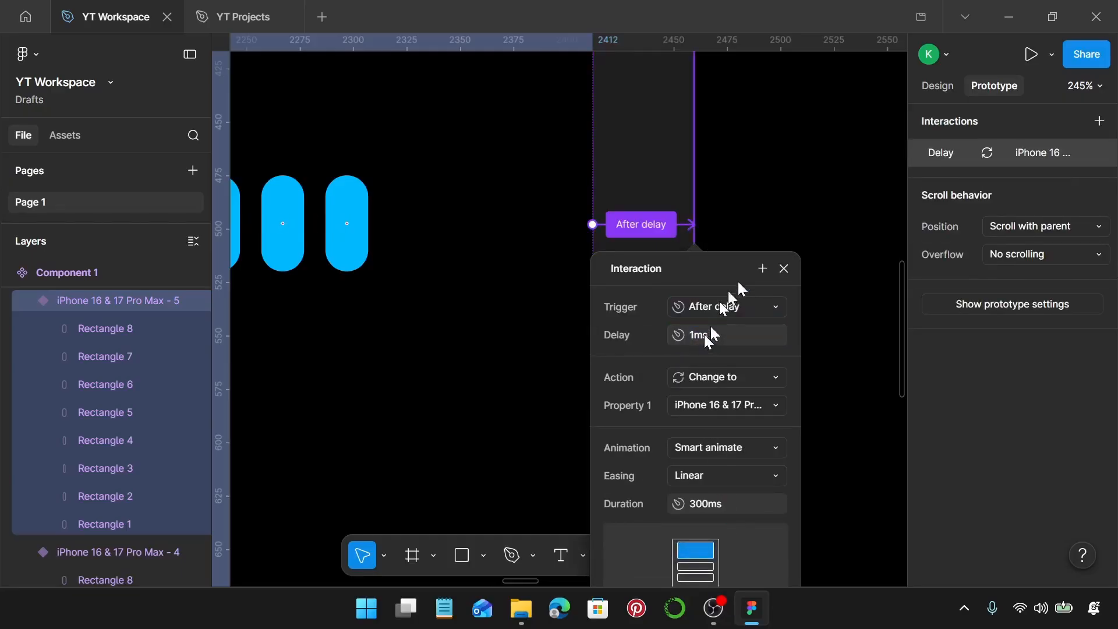
click(784, 268)
Link the sixth variant to the seventh with an After delay trigger of 1 ms
key(ctrl+d)
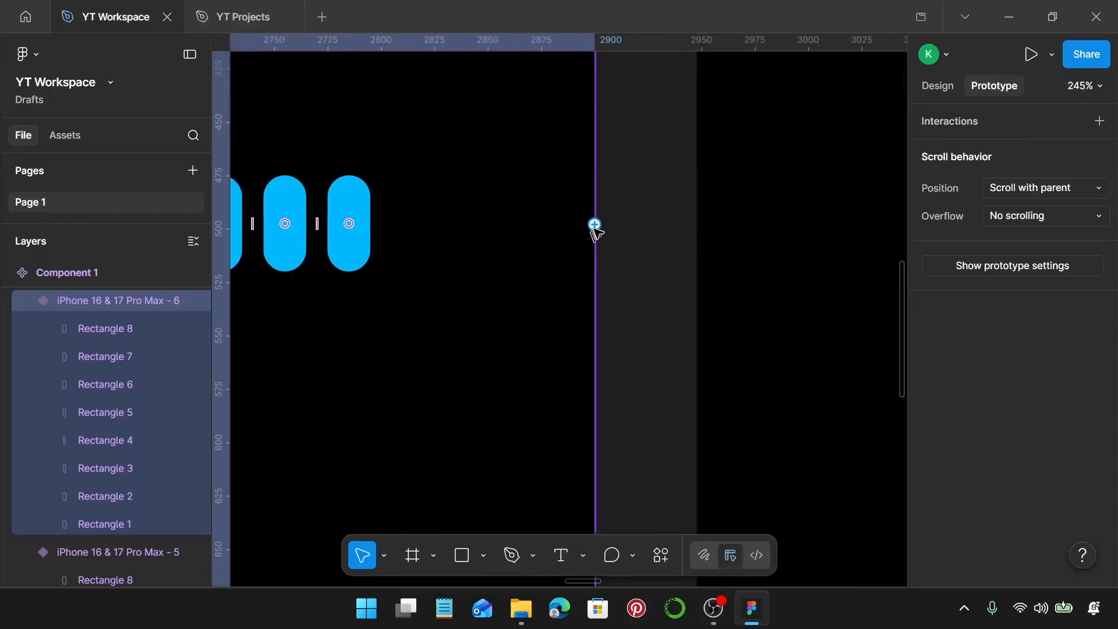
drag(594, 224, 695, 227)
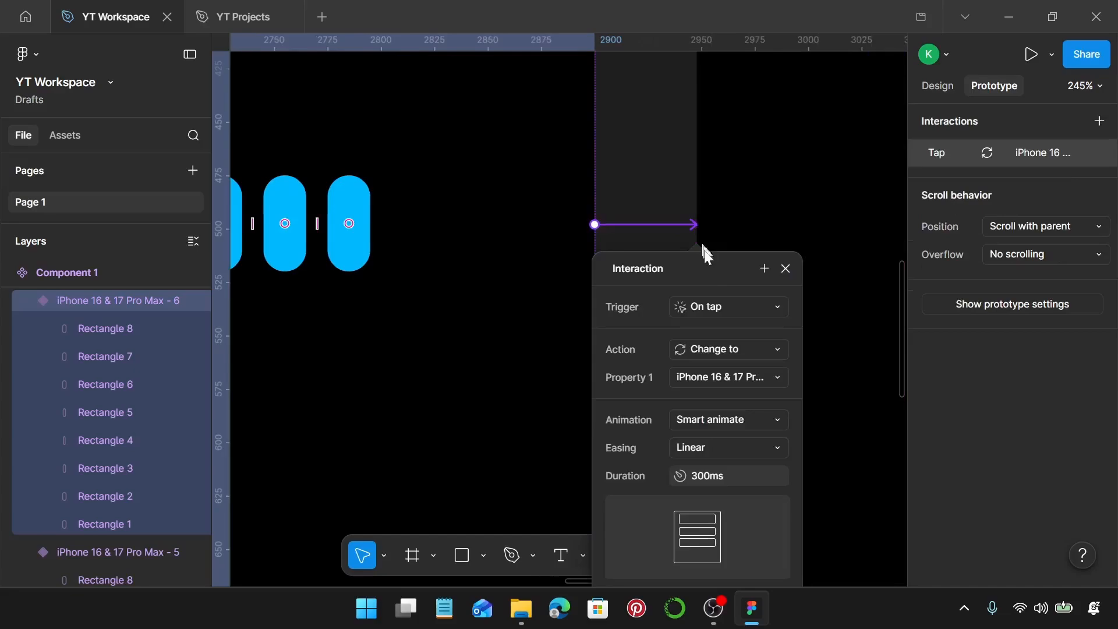
click(731, 308)
click(735, 520)
click(721, 335)
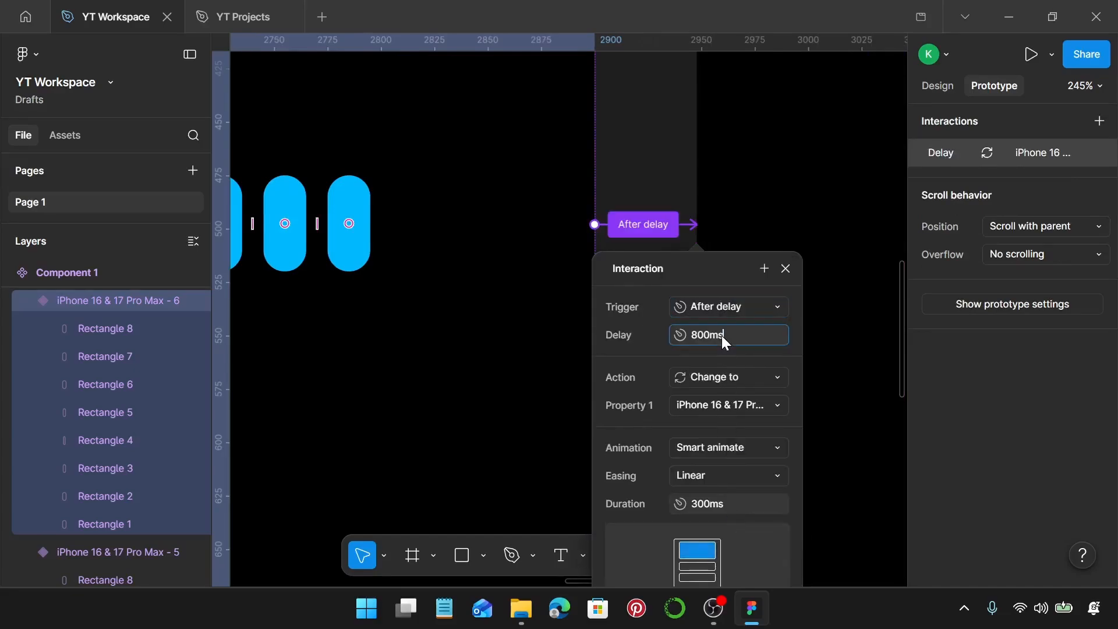
text(1)
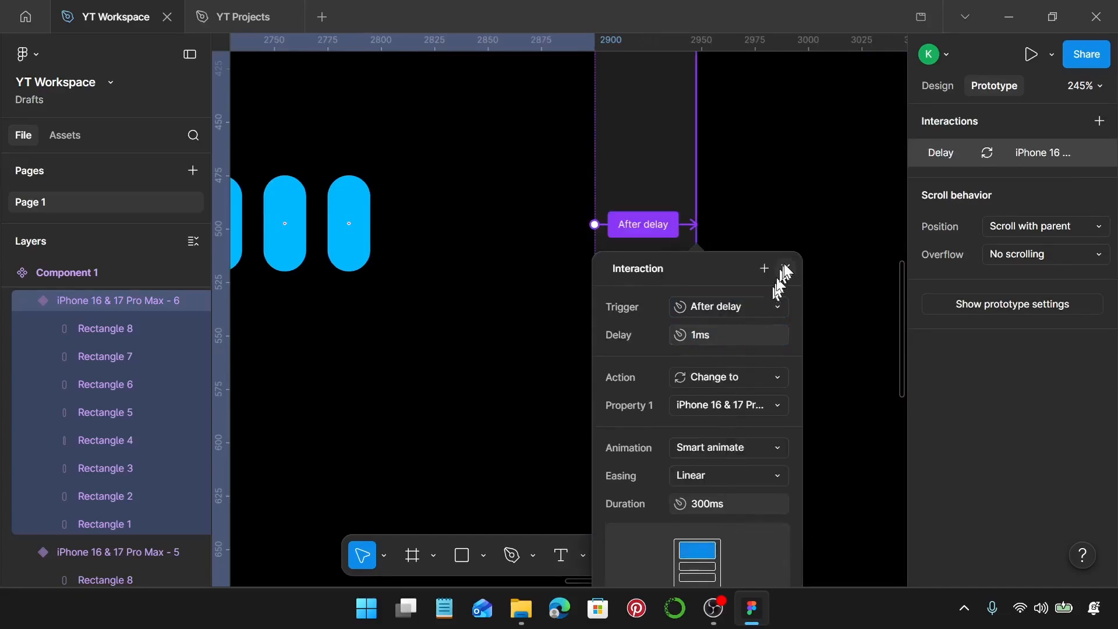
click(786, 269)
Link the seventh variant to the eighth with an After delay trigger of 1 ms
scroll(781, 267, right, 10)
click(679, 244)
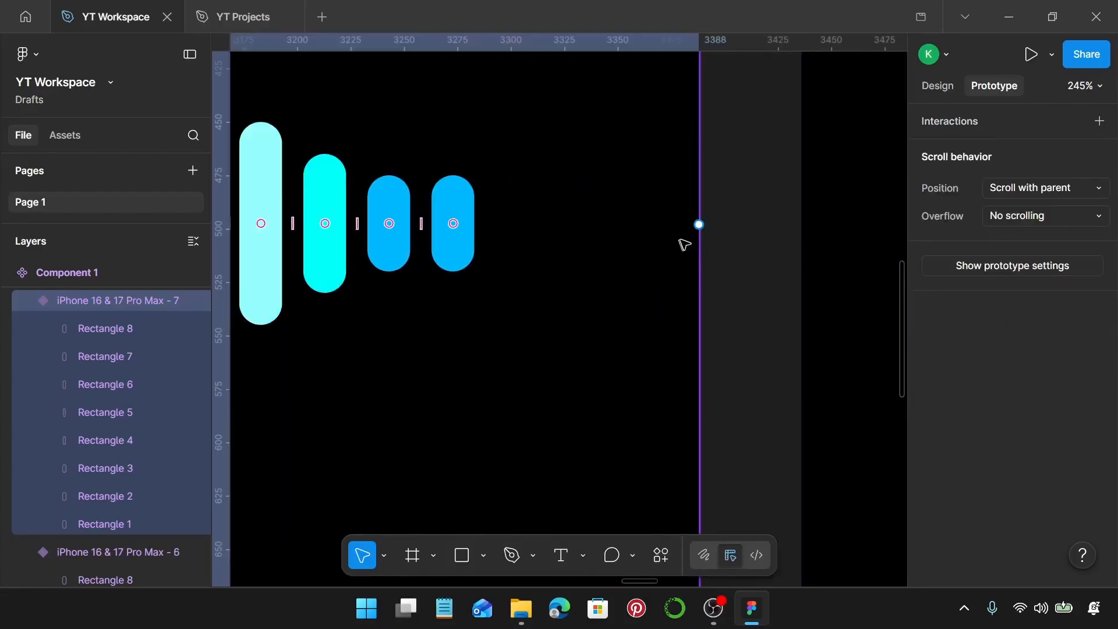
drag(699, 224, 801, 224)
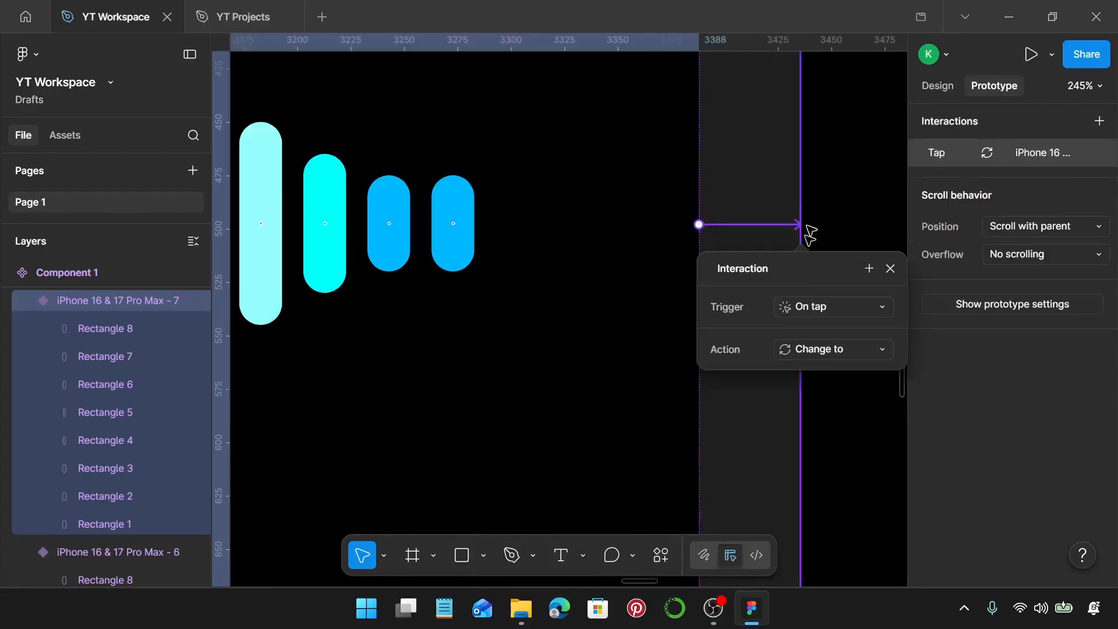
click(801, 307)
click(837, 520)
click(826, 335)
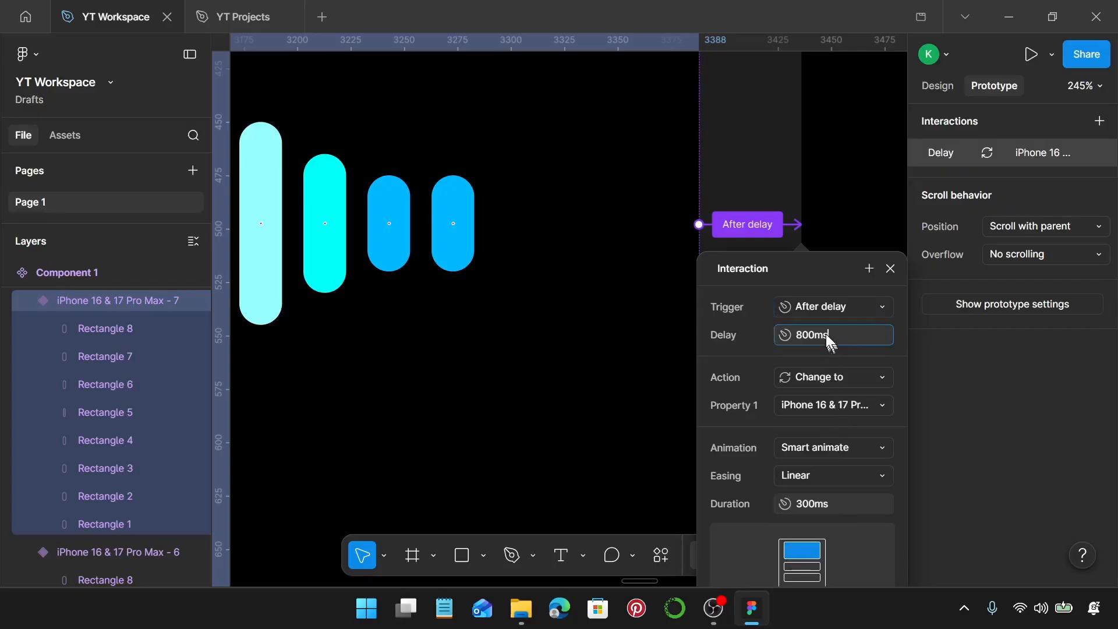
text(1)
key(Return)
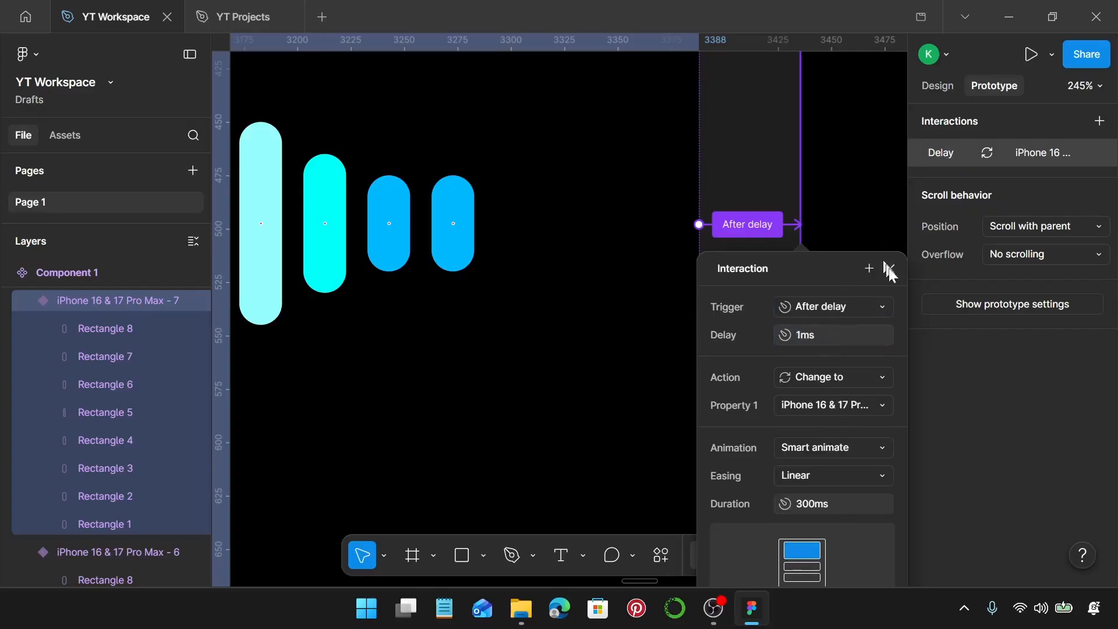
click(889, 268)
Link the eighth variant to the ninth with an After delay trigger of 1 ms
key(ctrl+d)
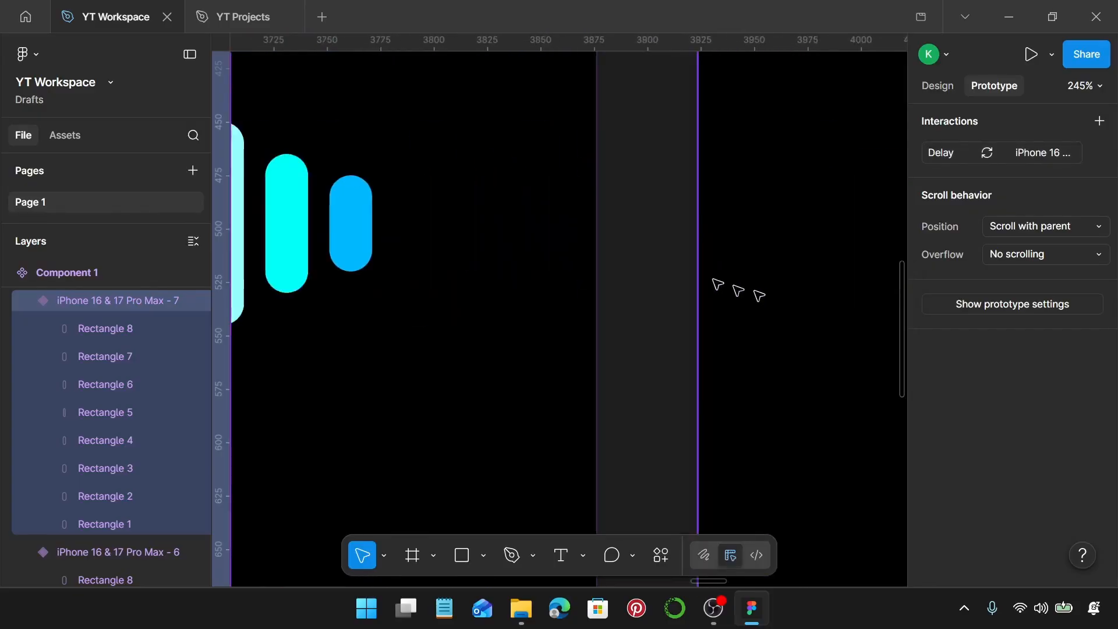
drag(596, 224, 712, 246)
click(714, 297)
click(724, 518)
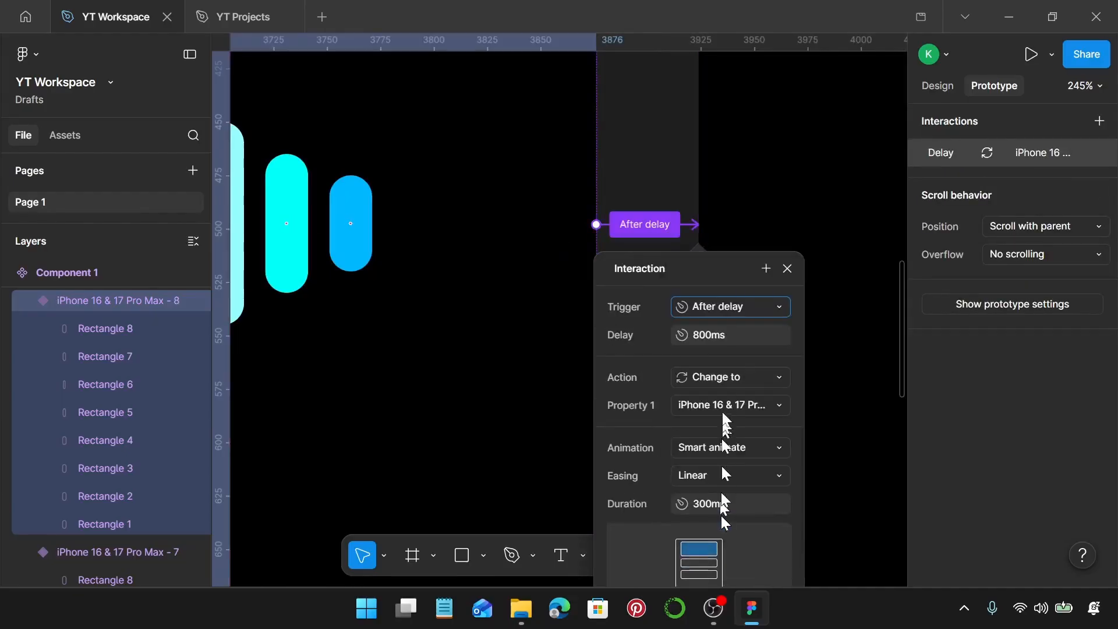
click(725, 339)
text(1)
key(Return)
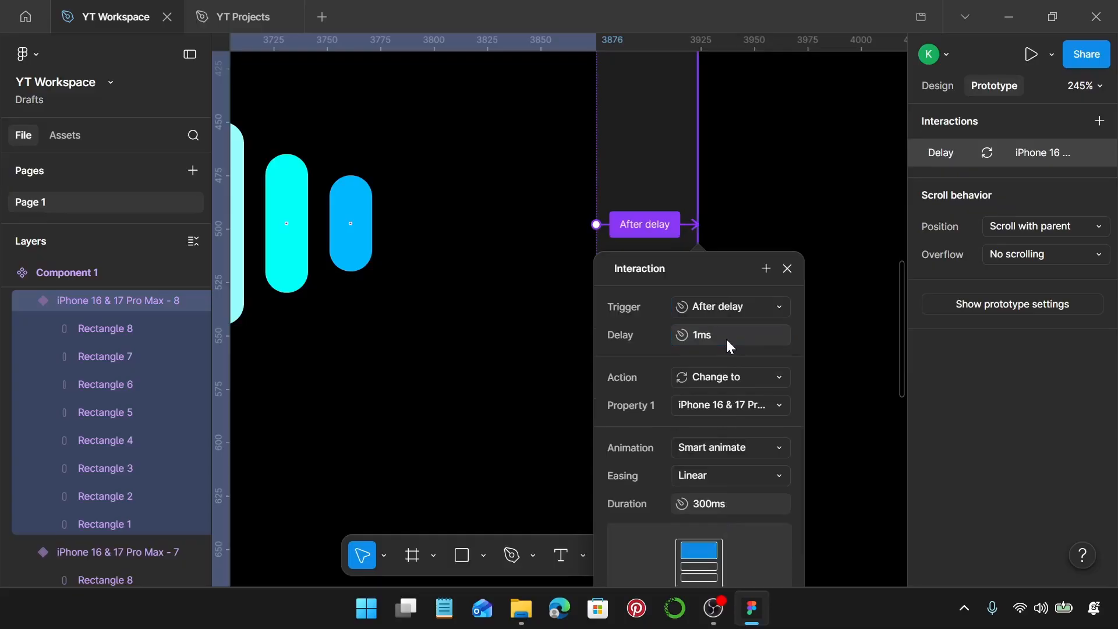
click(787, 268)
Link the ninth variant to the tenth with an After delay trigger of 1 ms
scroll(757, 308, right, 10)
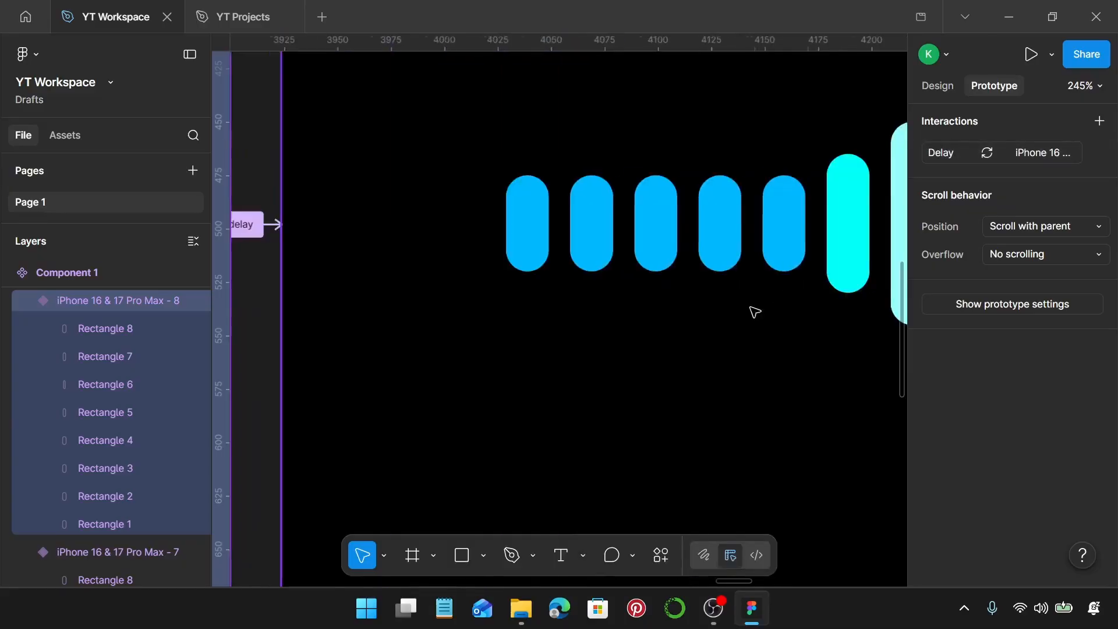
scroll(750, 308, right, 5)
click(561, 222)
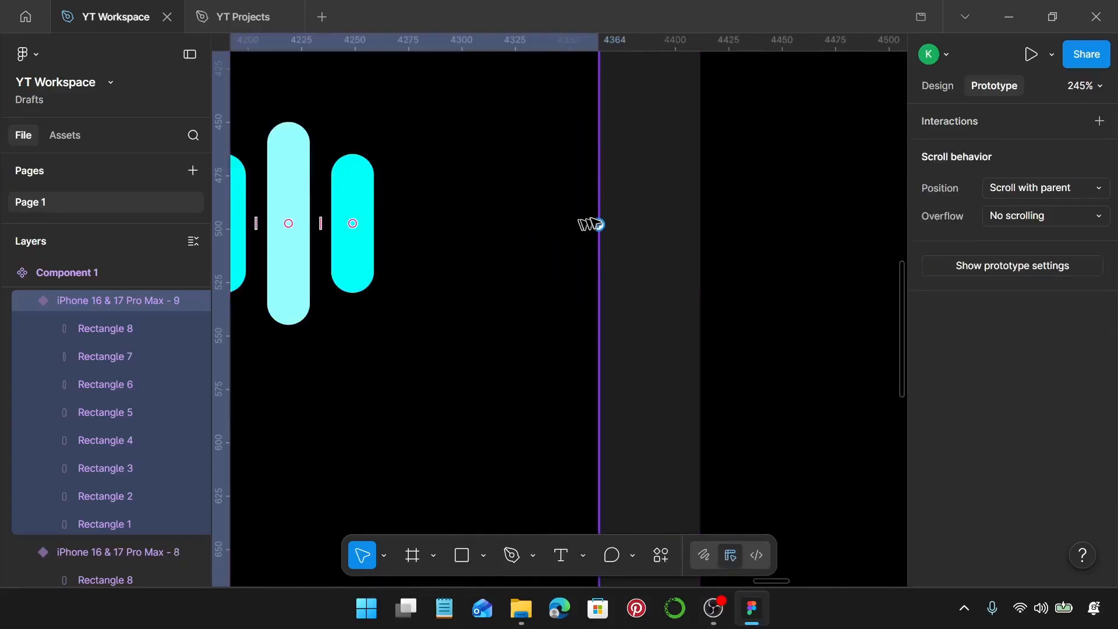
drag(599, 225, 702, 246)
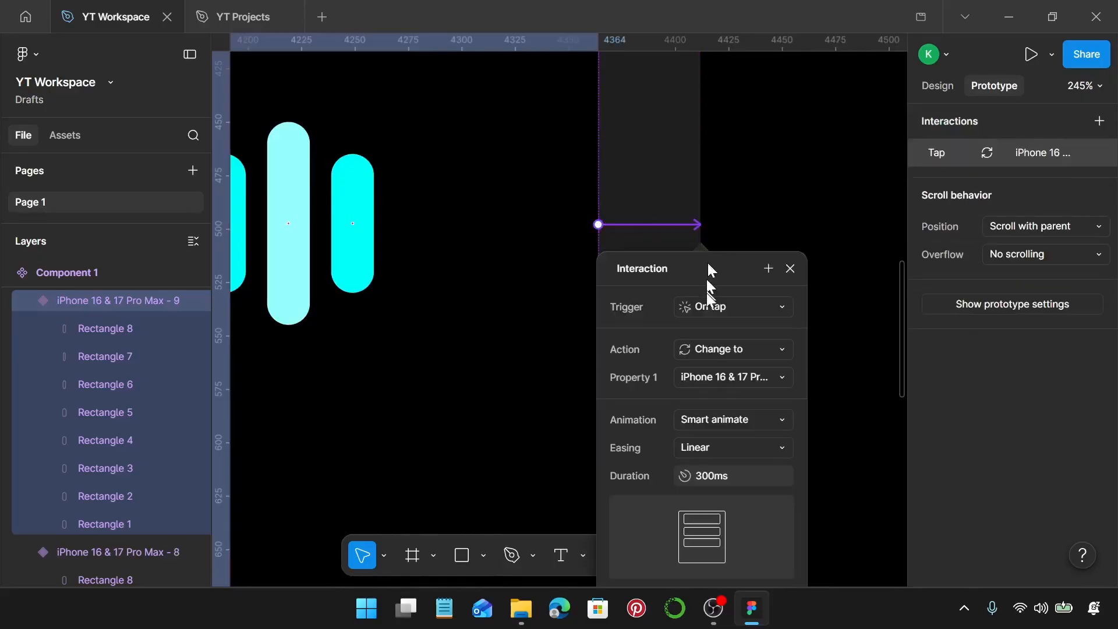
click(707, 307)
click(725, 512)
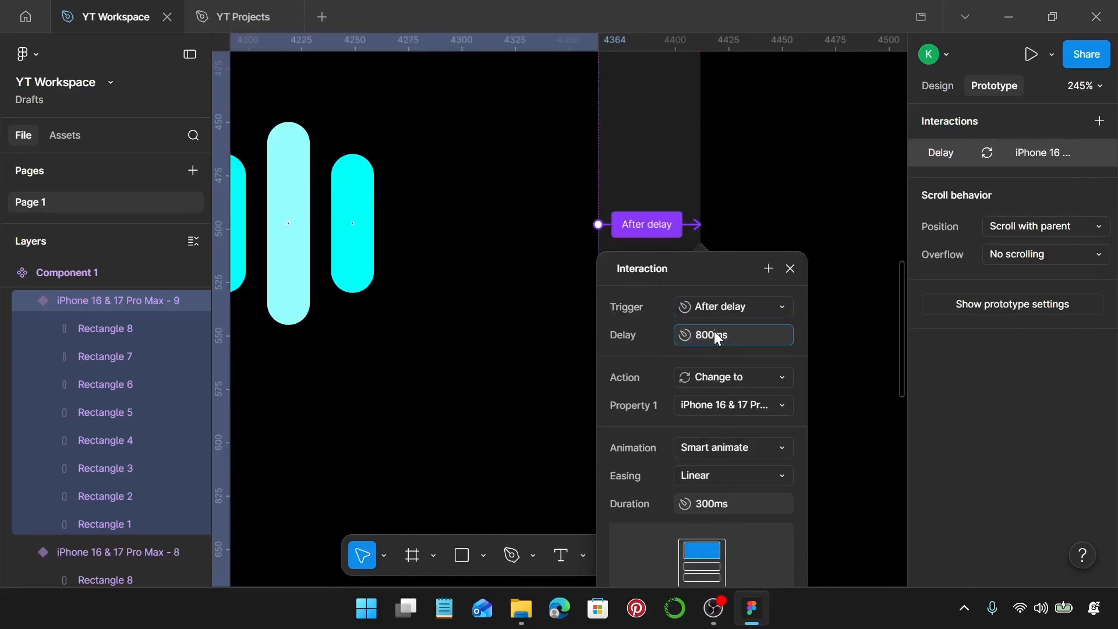
text(1)
key(Return)
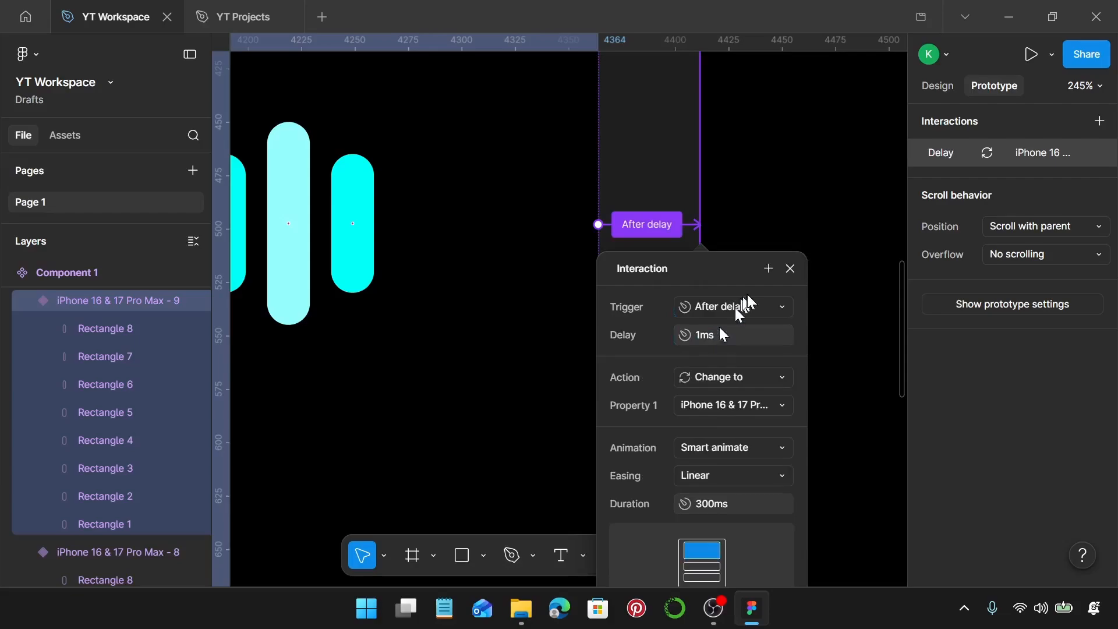
click(786, 276)
Link the tenth variant to the eleventh with an After delay trigger of 1 ms
scroll(761, 277, right, 10)
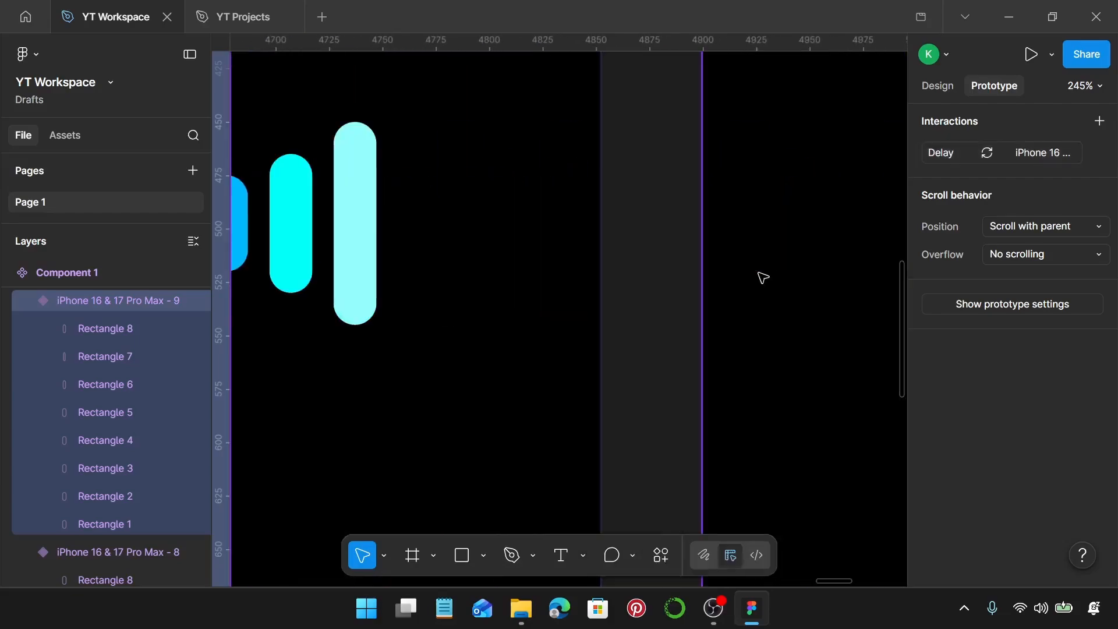
click(542, 225)
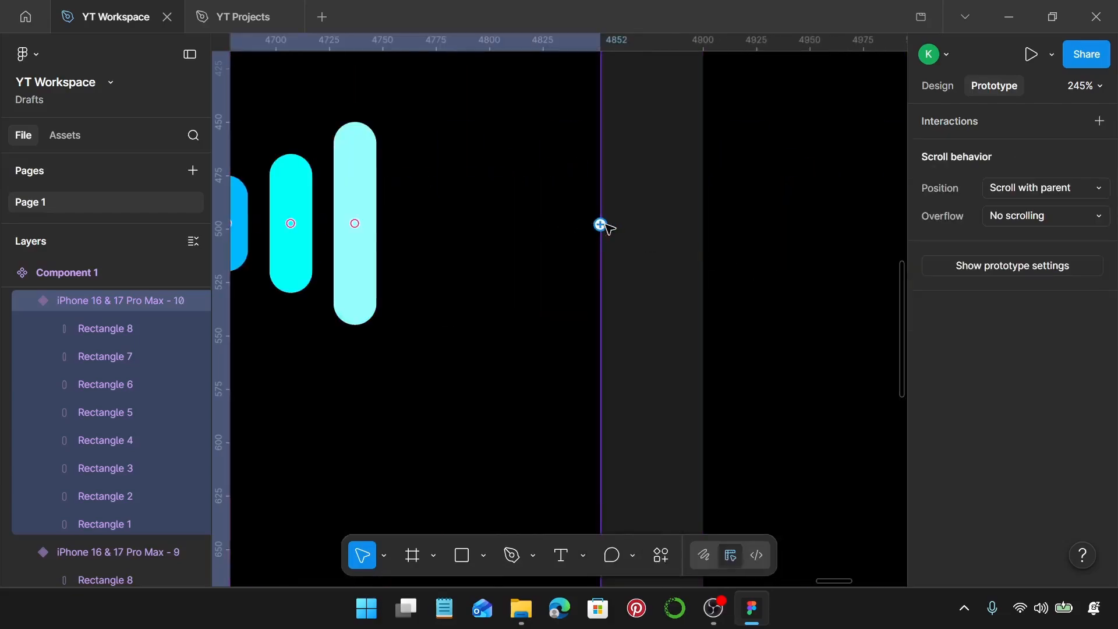
drag(600, 225, 706, 233)
click(728, 306)
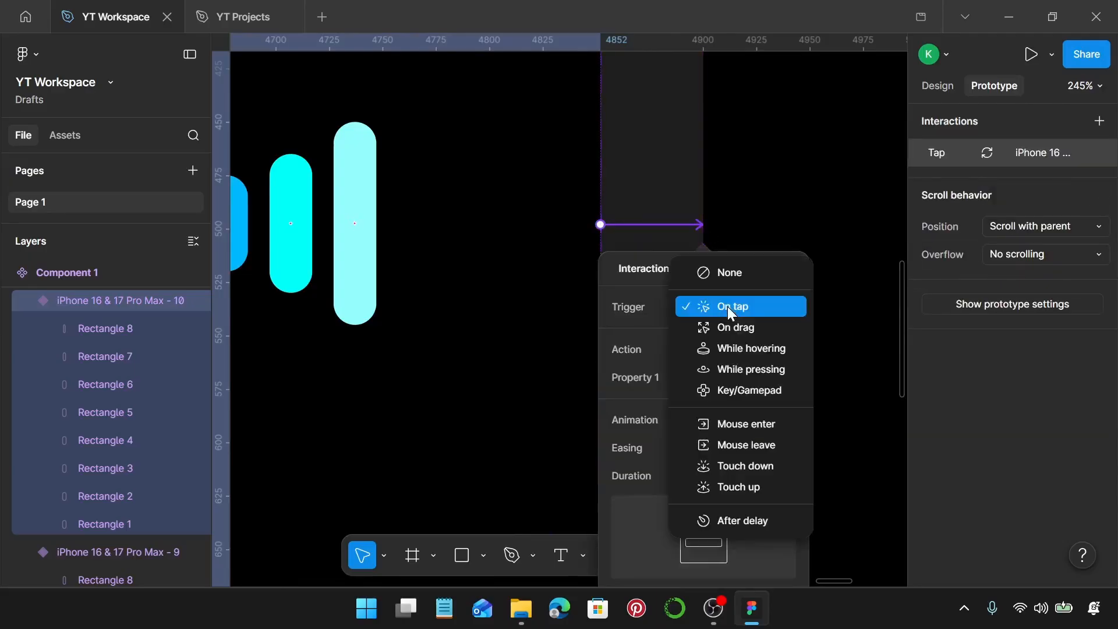
click(736, 518)
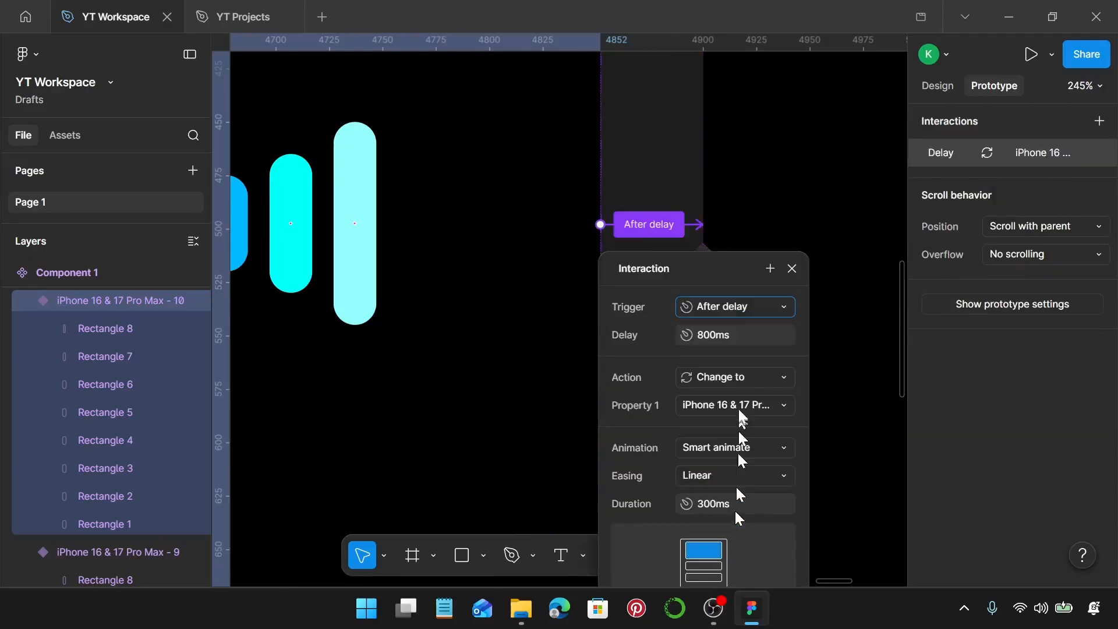
click(735, 333)
text(1)
key(Return)
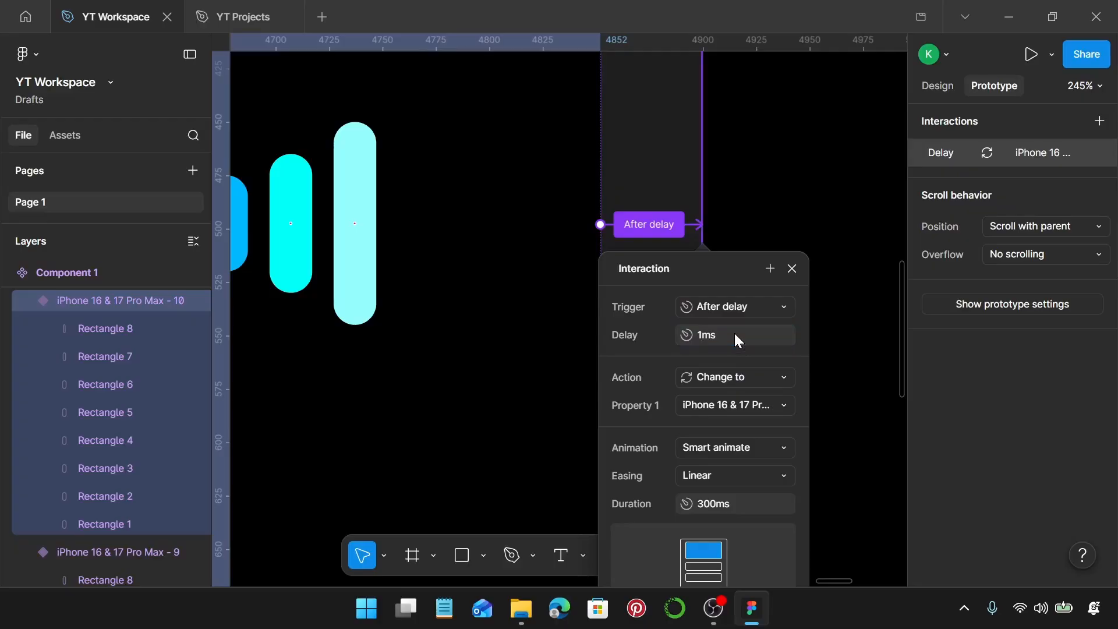
click(792, 268)
Link the eleventh variant back to the second variant with an After delay trigger of 1 ms to loop the animation
scroll(793, 272, down, 10)
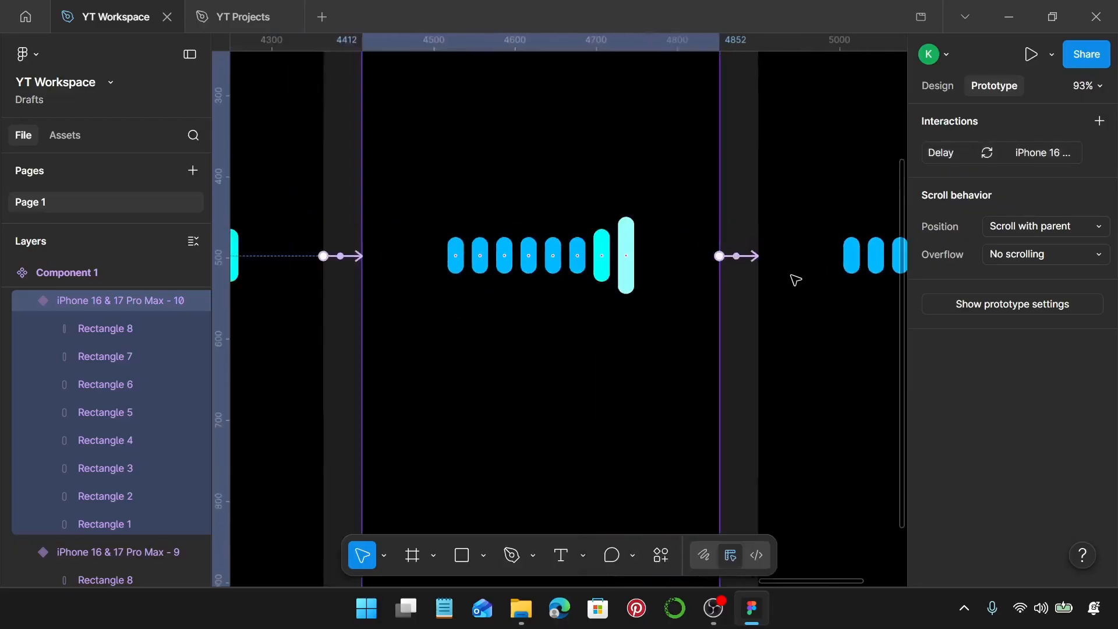
scroll(796, 280, down, 3)
click(787, 286)
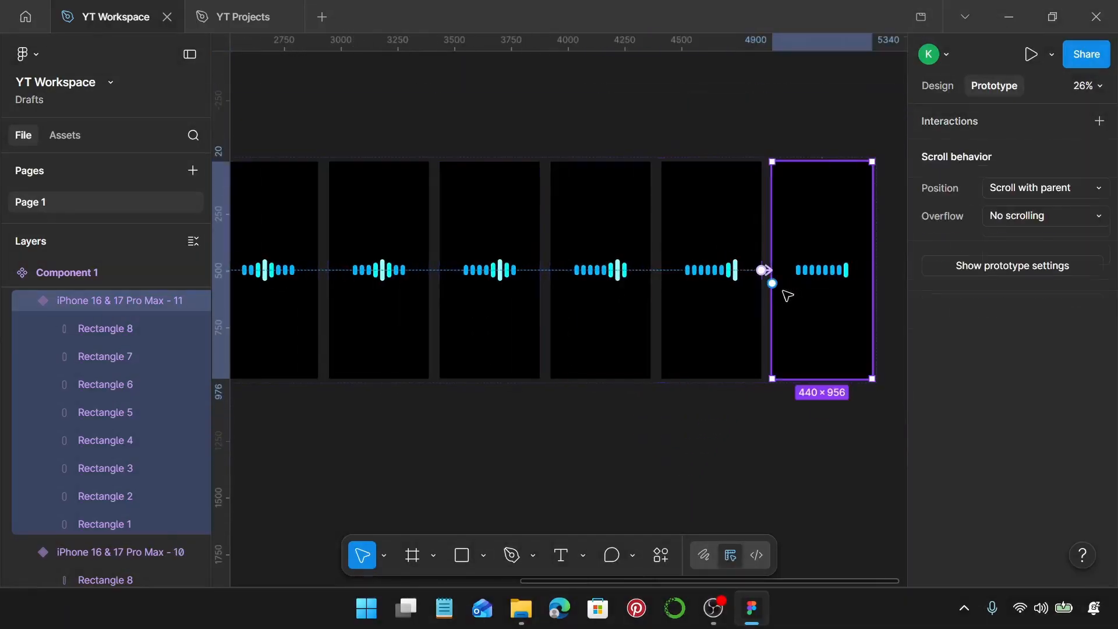
scroll(786, 294, down, 3)
scroll(786, 294, down, 2)
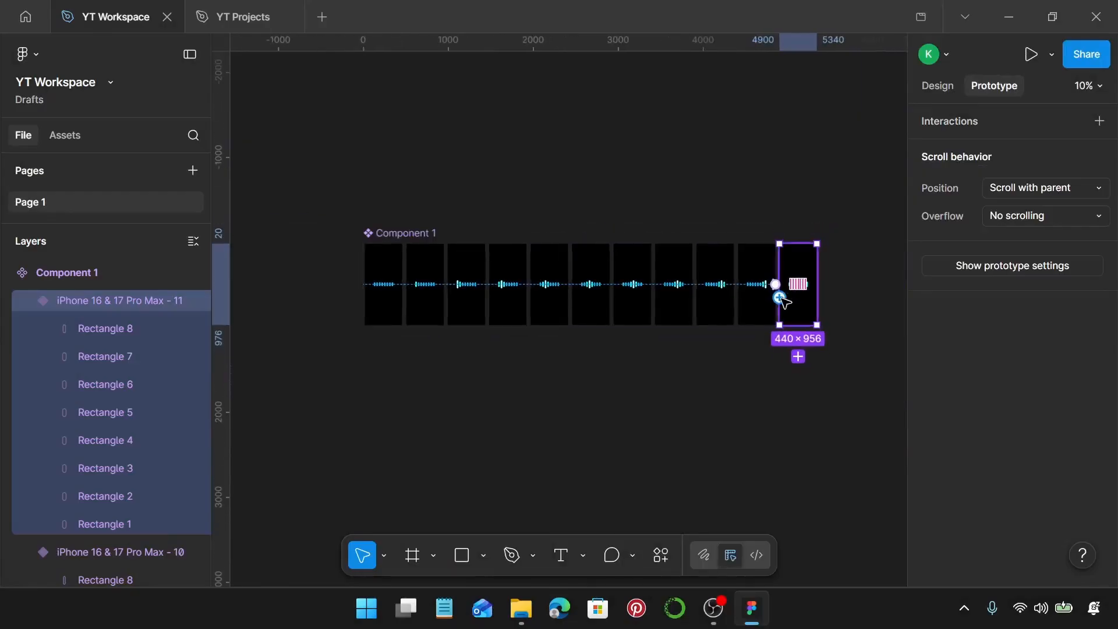
drag(780, 295, 396, 300)
click(419, 373)
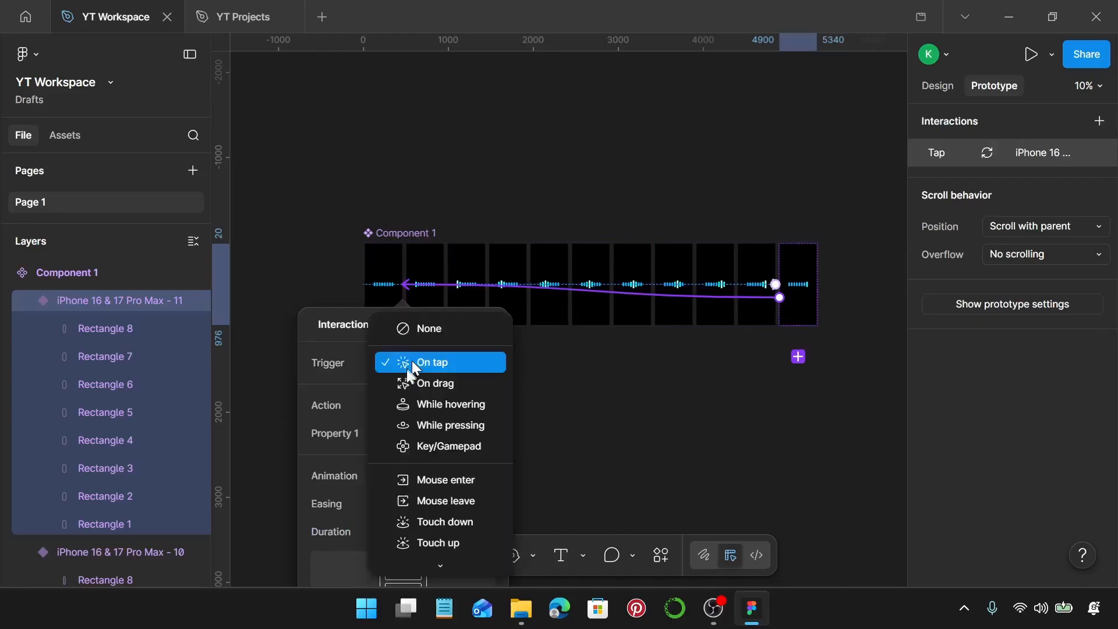
click(420, 557)
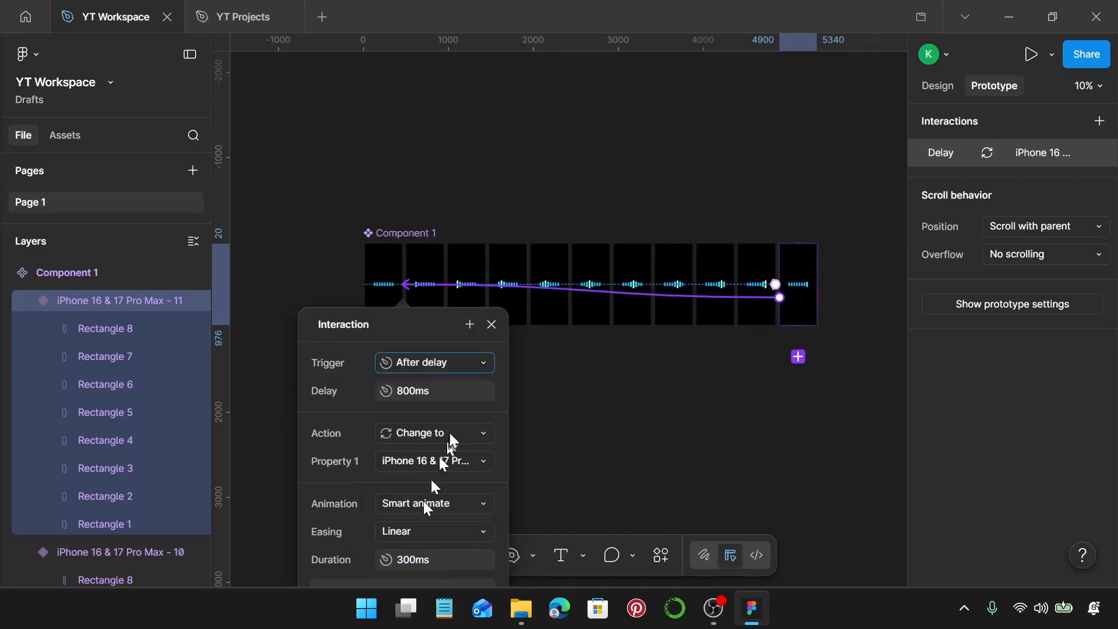
click(445, 393)
text(1)
key(Return)
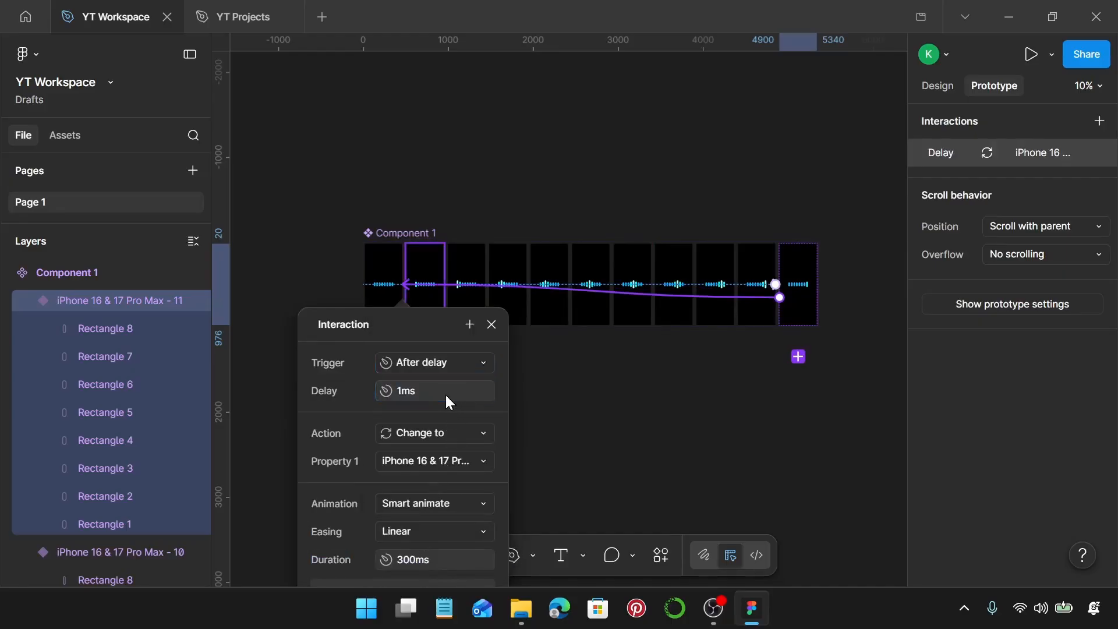
click(492, 325)
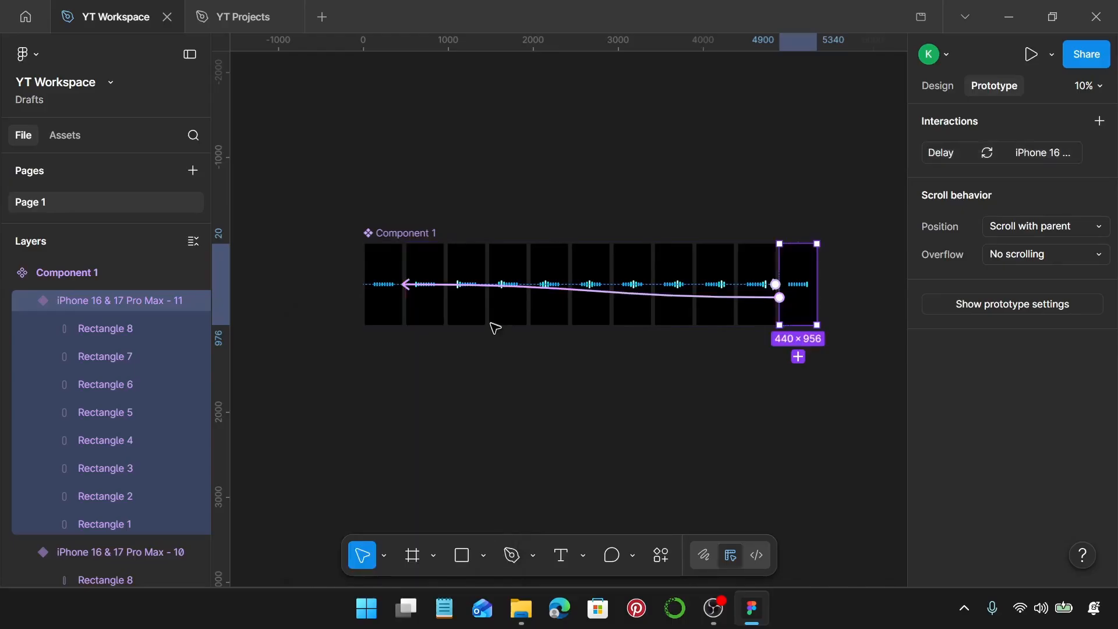
Add a separate 440 × 956 iPhone 16 & 17 Pro Max frame on the empty canvas before the component set
scroll(498, 326, left, 2)
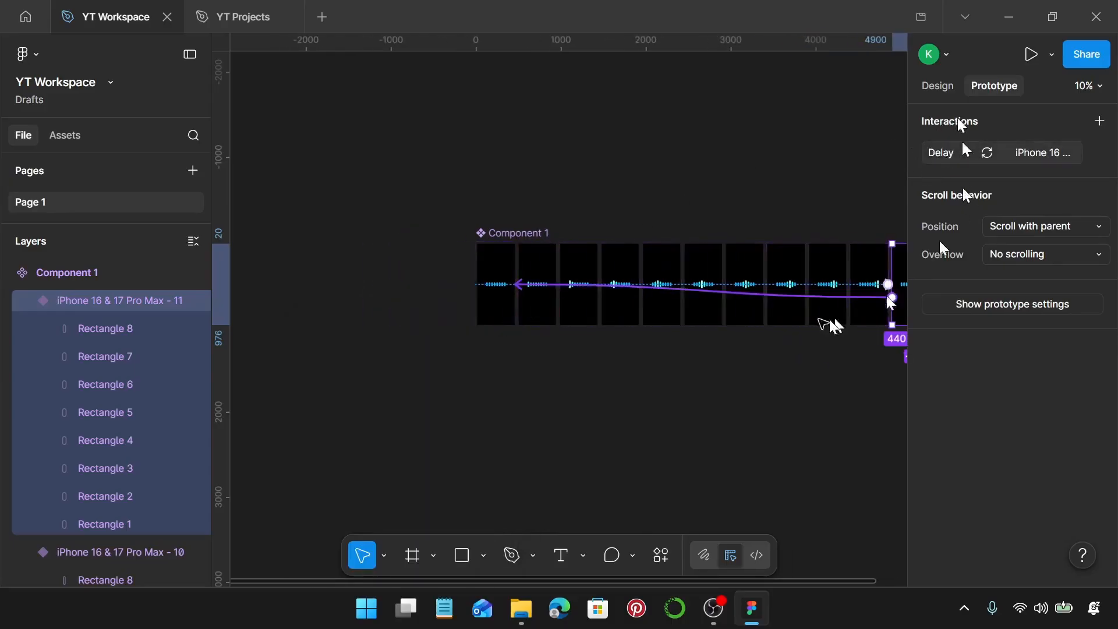
click(747, 363)
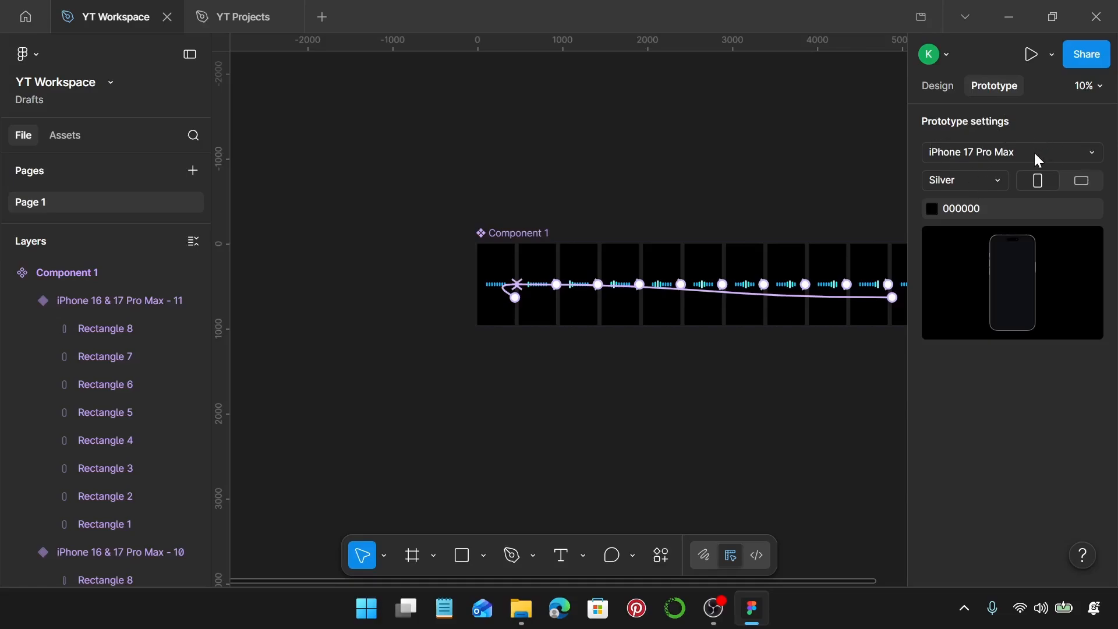
click(931, 82)
key(f)
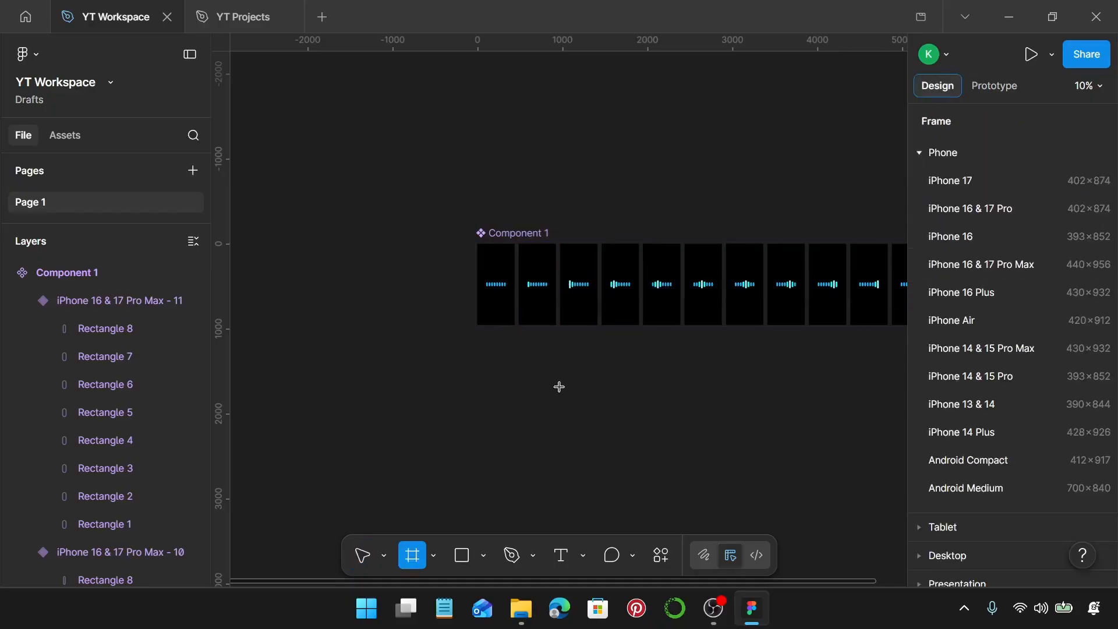
click(406, 279)
scroll(396, 276, up, 2)
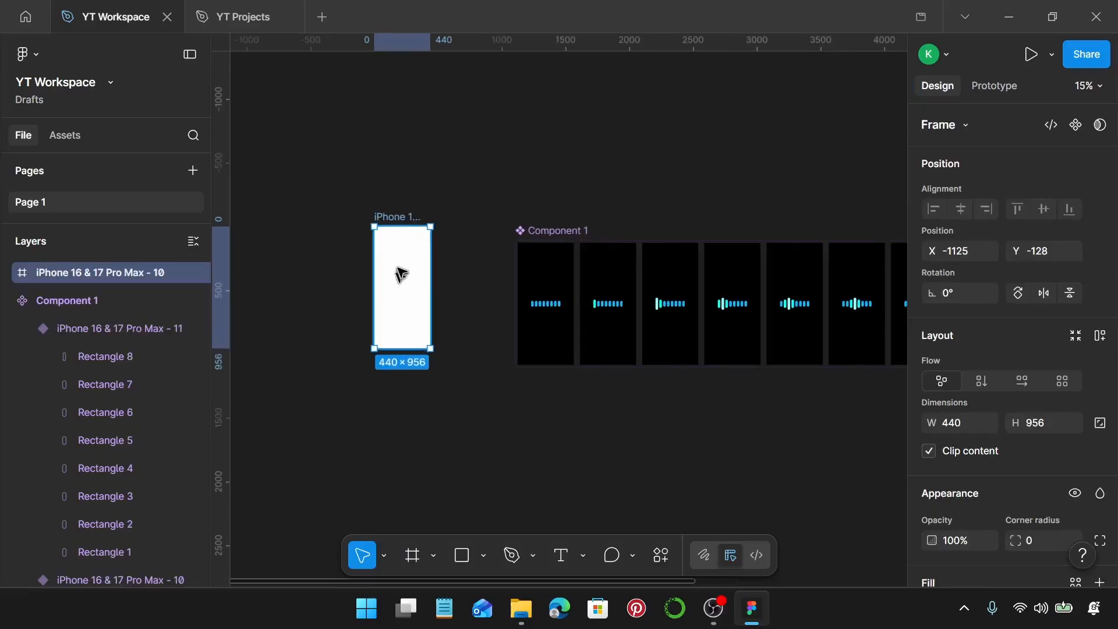
drag(397, 268, 404, 281)
Place an instance of the first variant of Component 1 inside the new iPhone frame at X 0, Y 0
drag(546, 289, 406, 252)
scroll(399, 241, up, 5)
scroll(400, 251, up, 3)
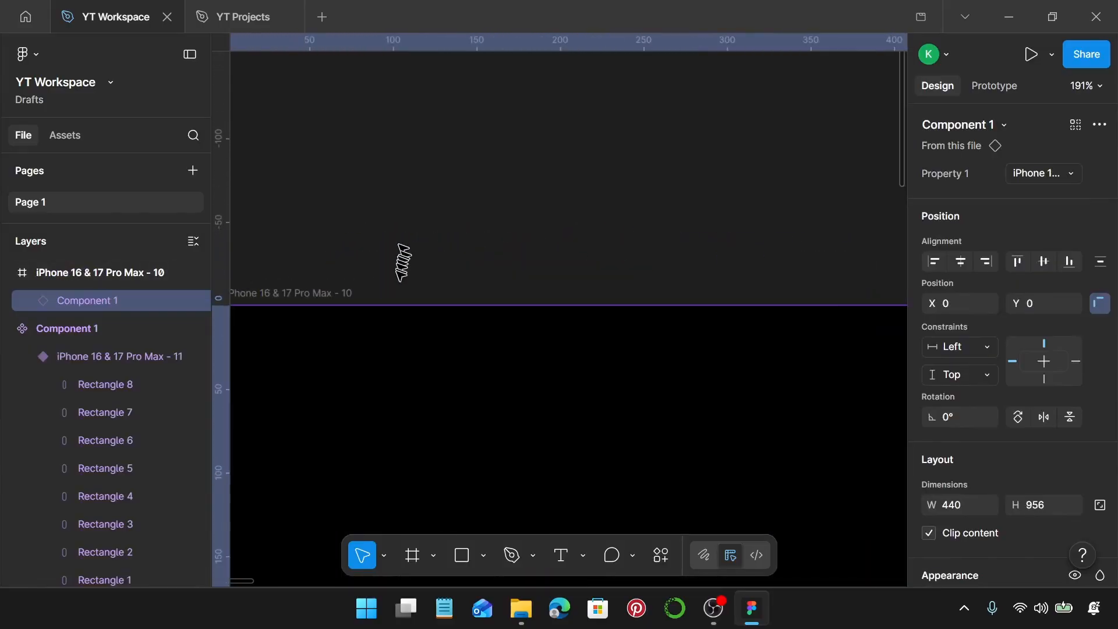
scroll(392, 287, down, 3)
scroll(364, 277, down, 2)
scroll(364, 275, down, 1)
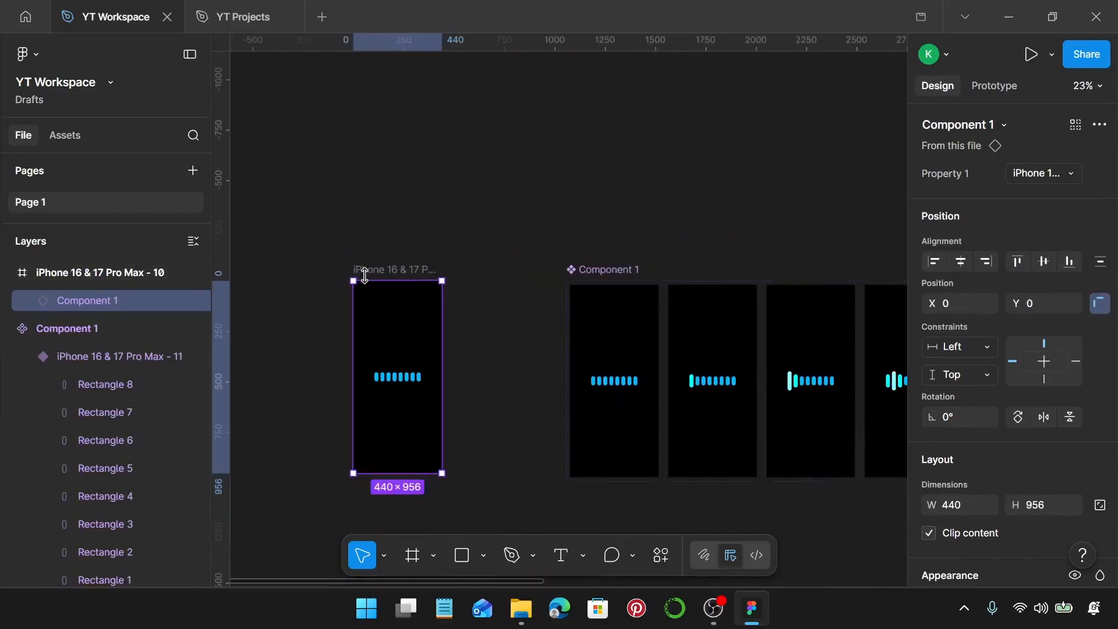
Run the prototype preview to watch the loading-bar animation on the phone
click(466, 320)
scroll(478, 318, left, 3)
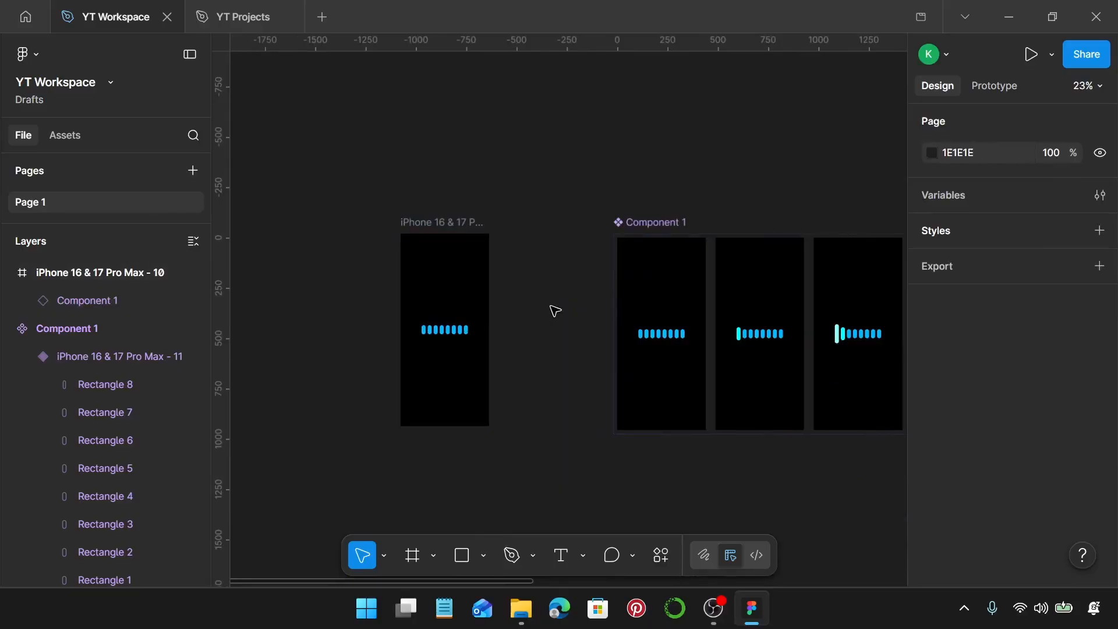
click(1030, 54)
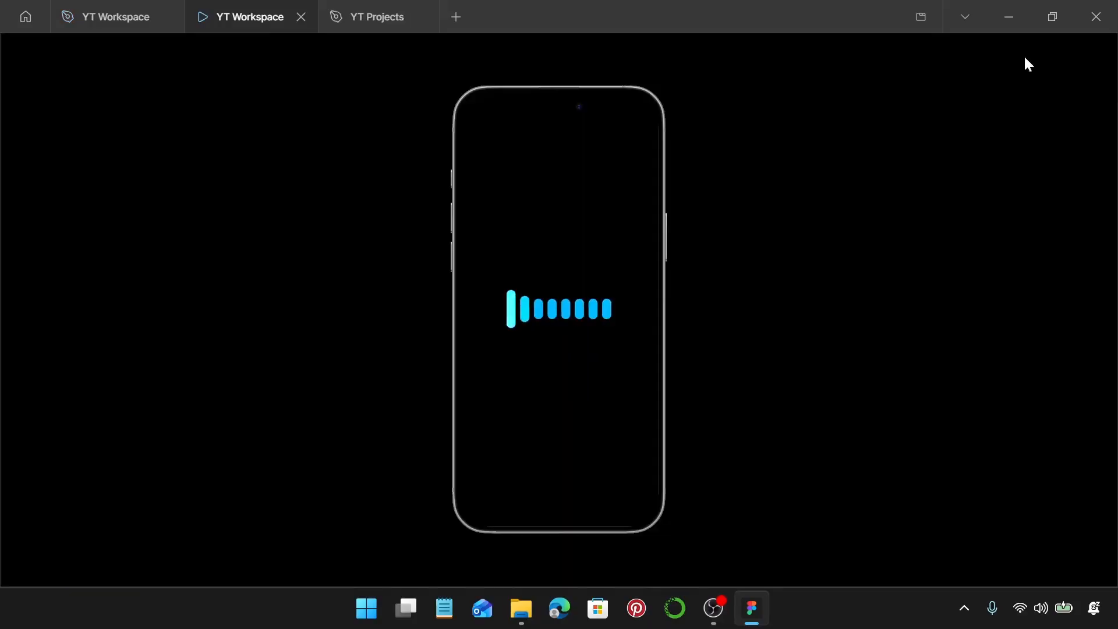